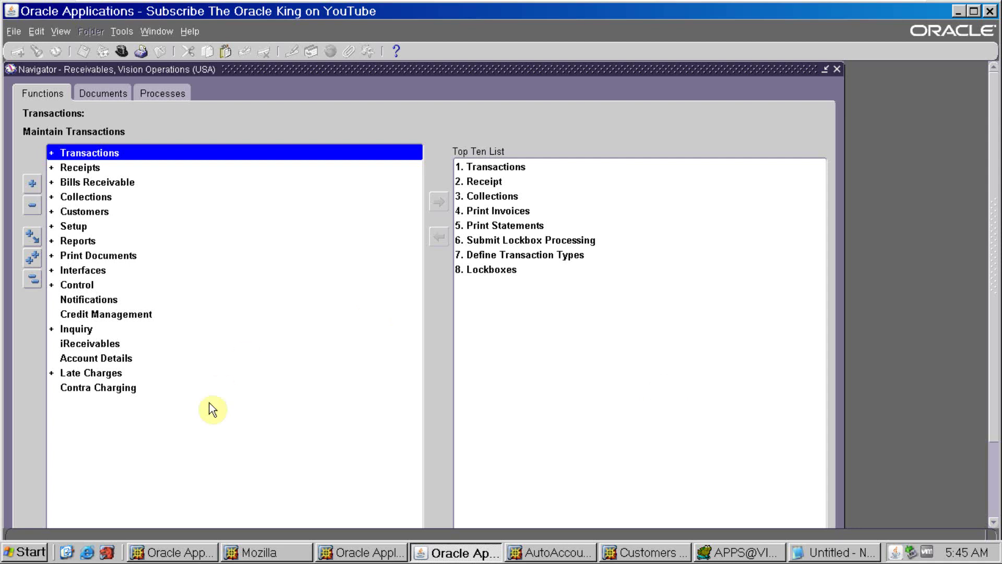
# Open the Receivable Activities setup form under Setup > Receipts.
pyautogui.doubleClick(72, 226)
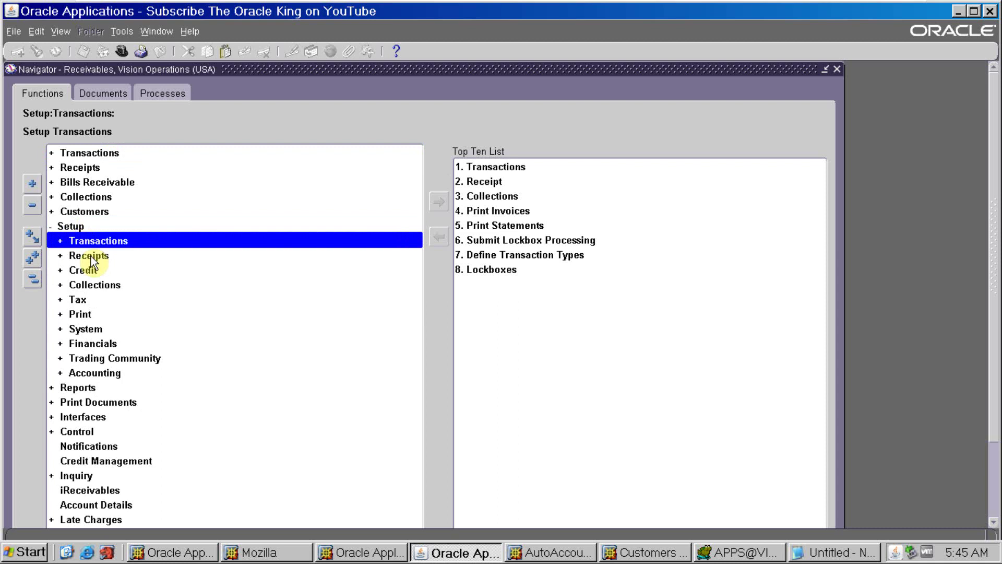
pyautogui.doubleClick(91, 257)
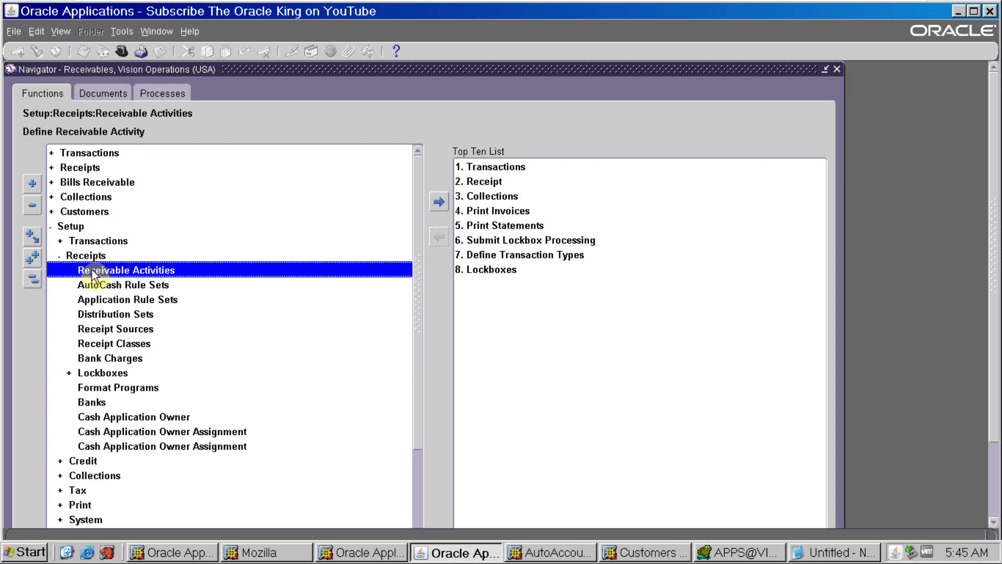
pyautogui.doubleClick(91, 270)
# Enter 'ABC Refund' as the new activity's name and description.
pyautogui.click(325, 113)
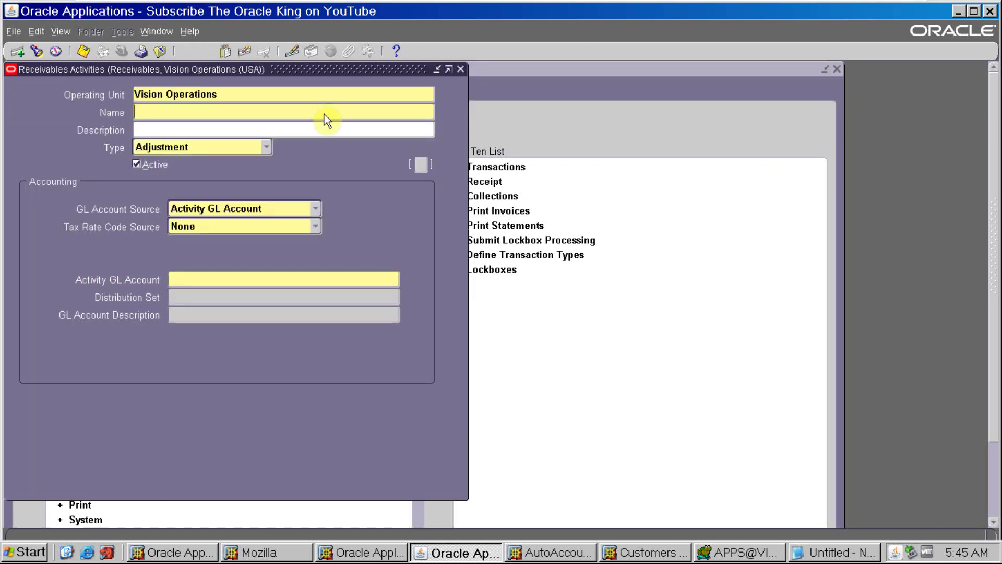
pyautogui.write('ABC')
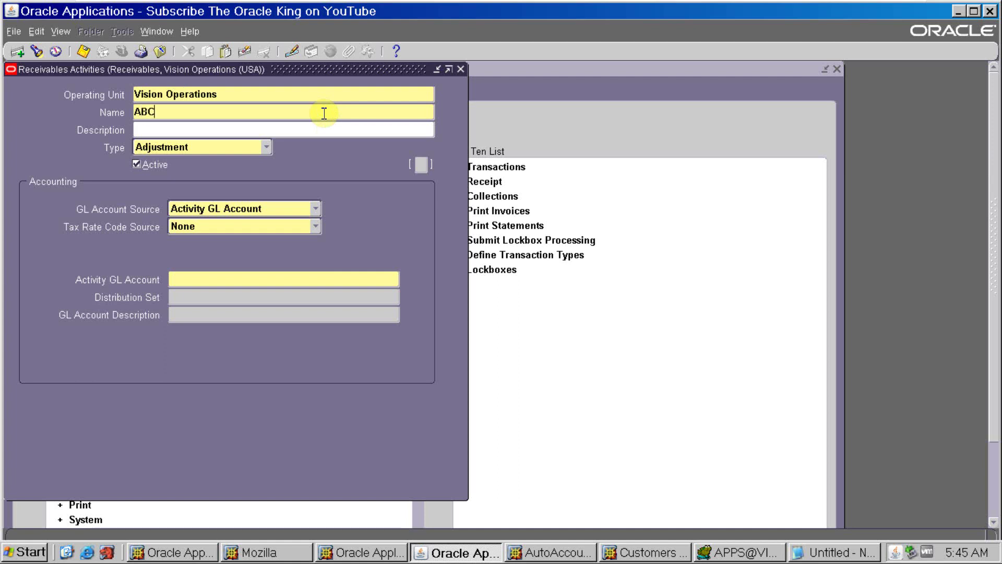
pyautogui.write(' Ref')
pyautogui.write('d')
pyautogui.press('Tab')
pyautogui.write('ABC Refund')
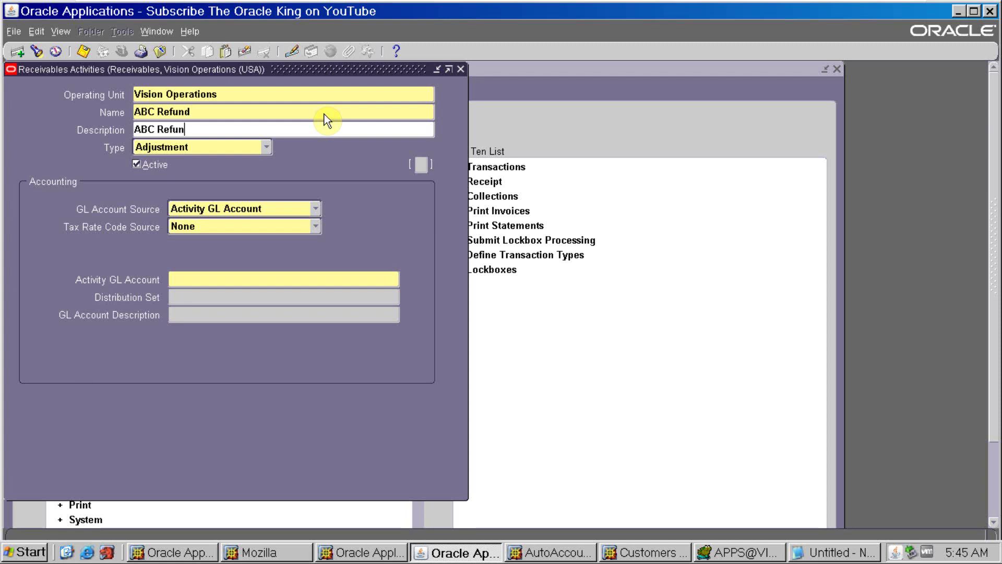
pyautogui.press('Tab')
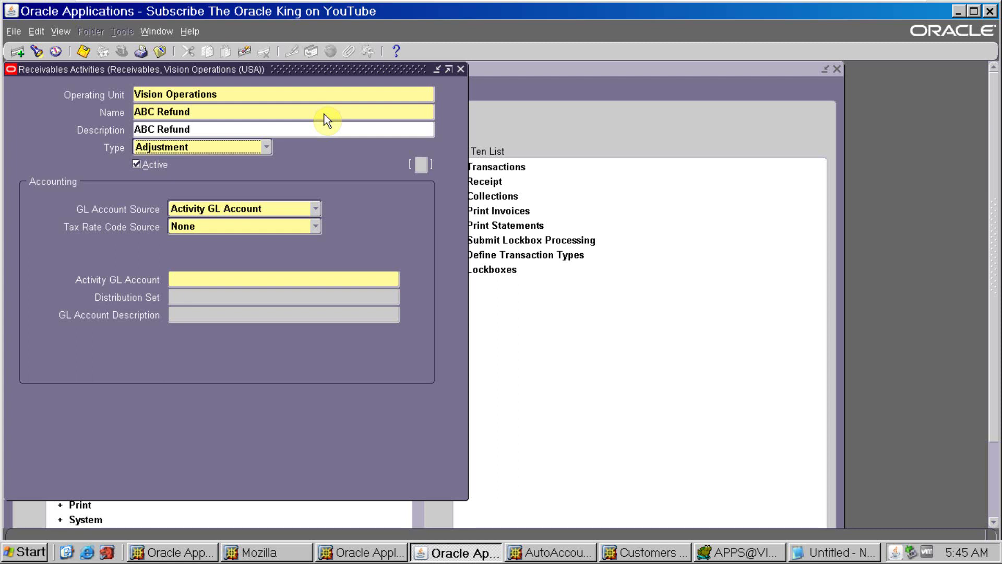
# Set the activity type to Refund.
pyautogui.click(264, 148)
pyautogui.press('r')
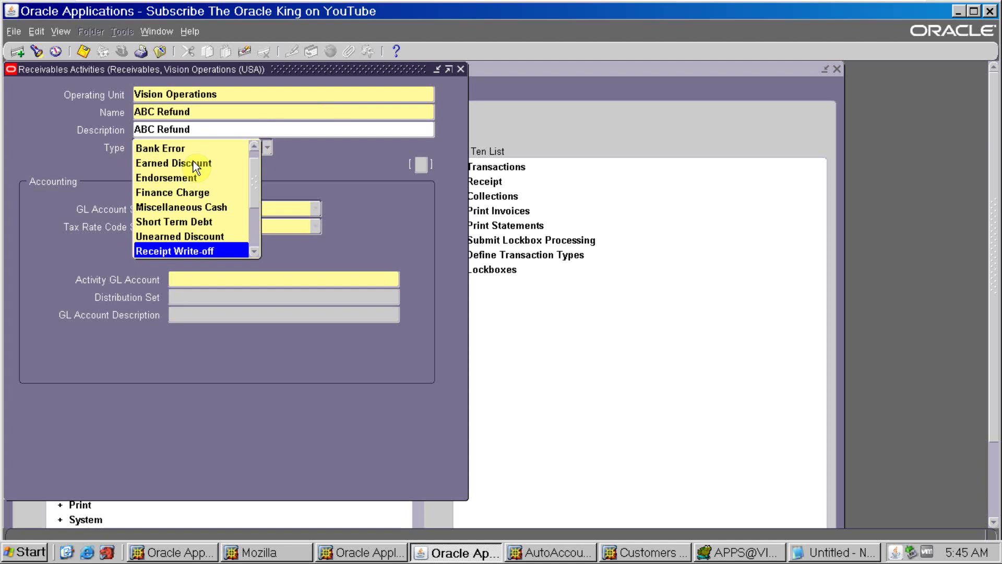
pyautogui.press('Down')
pyautogui.press('Down')
pyautogui.press('Down')
pyautogui.press('Down')
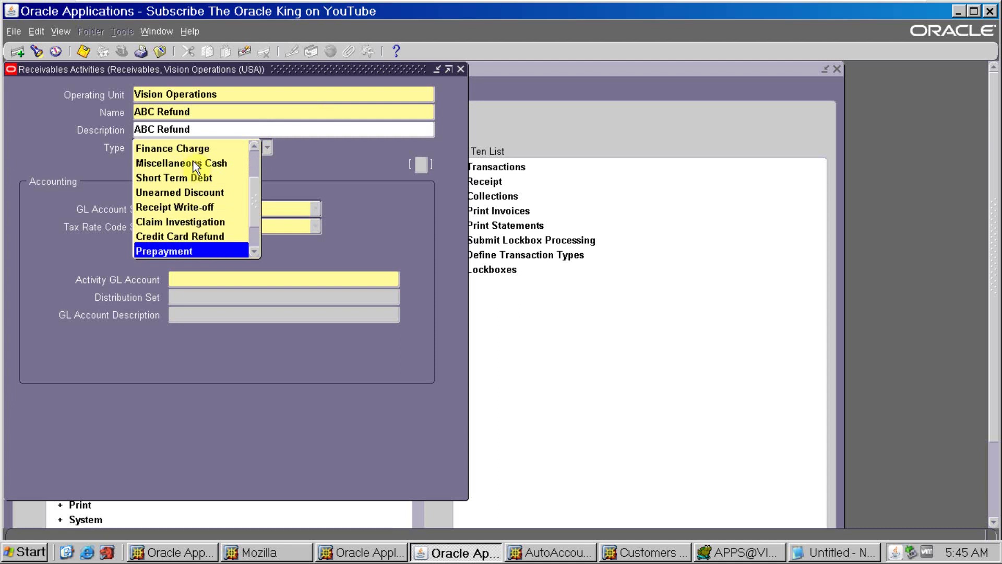
pyautogui.press('Down')
pyautogui.press('Down')
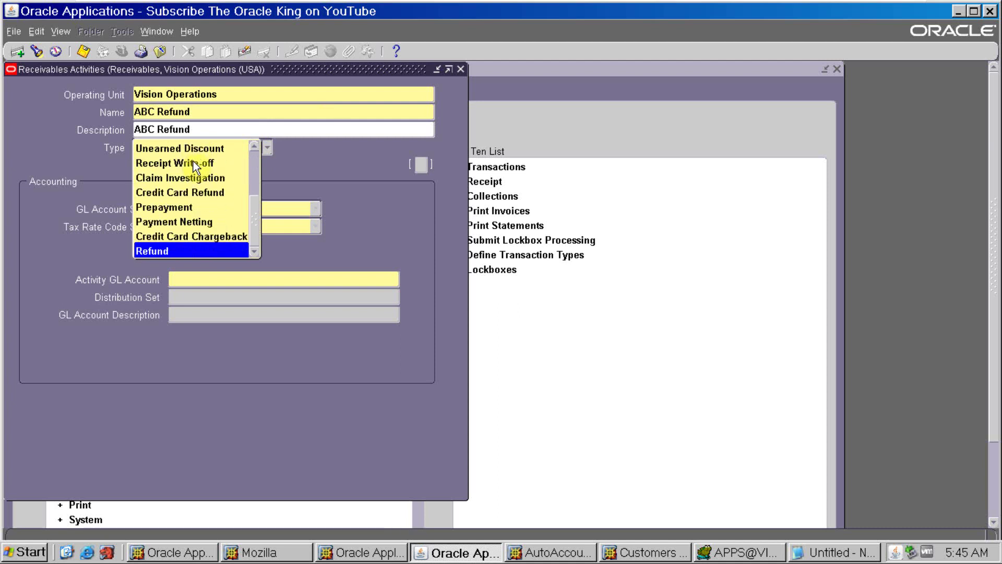
pyautogui.press('Return')
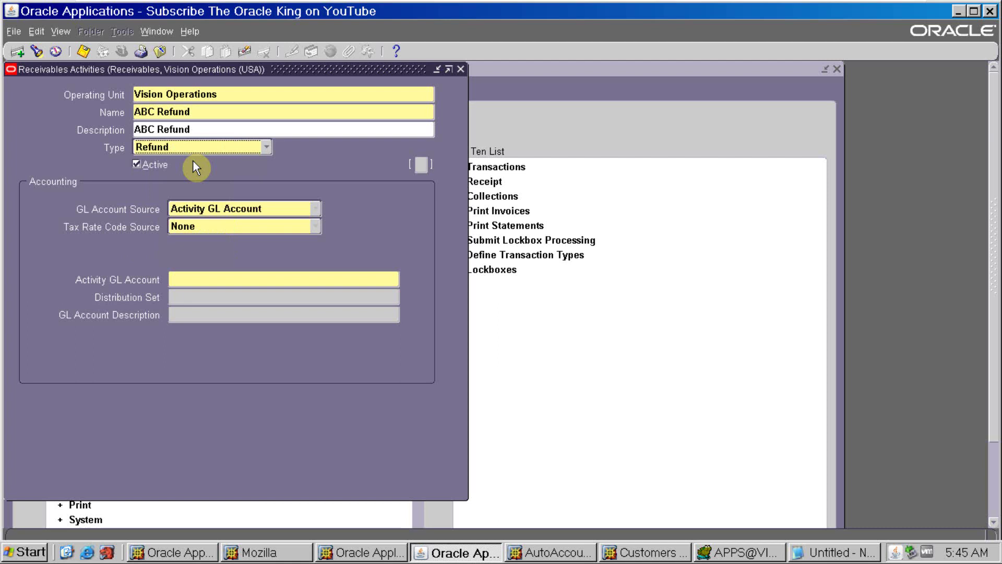
pyautogui.click(231, 284)
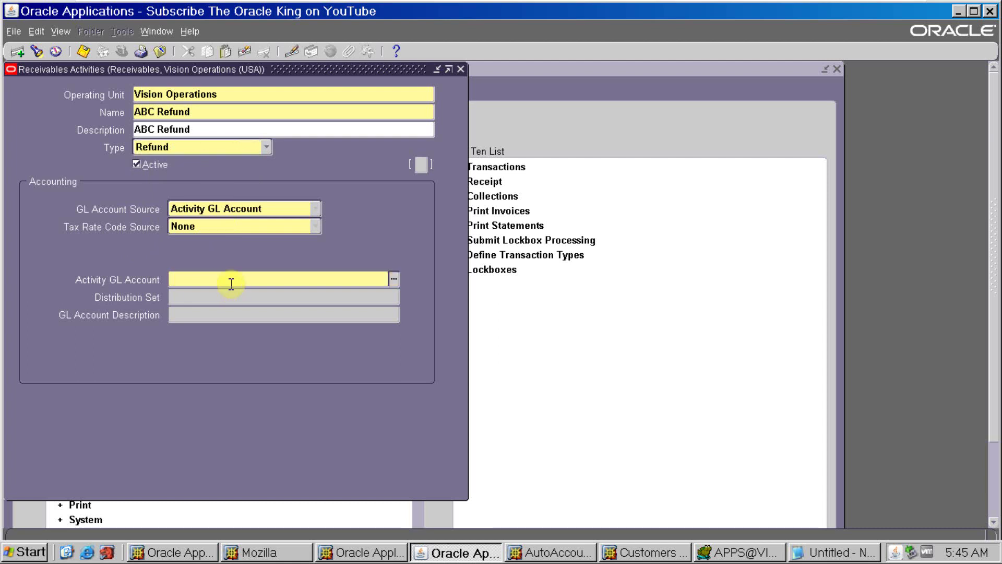
pyautogui.doubleClick(231, 284)
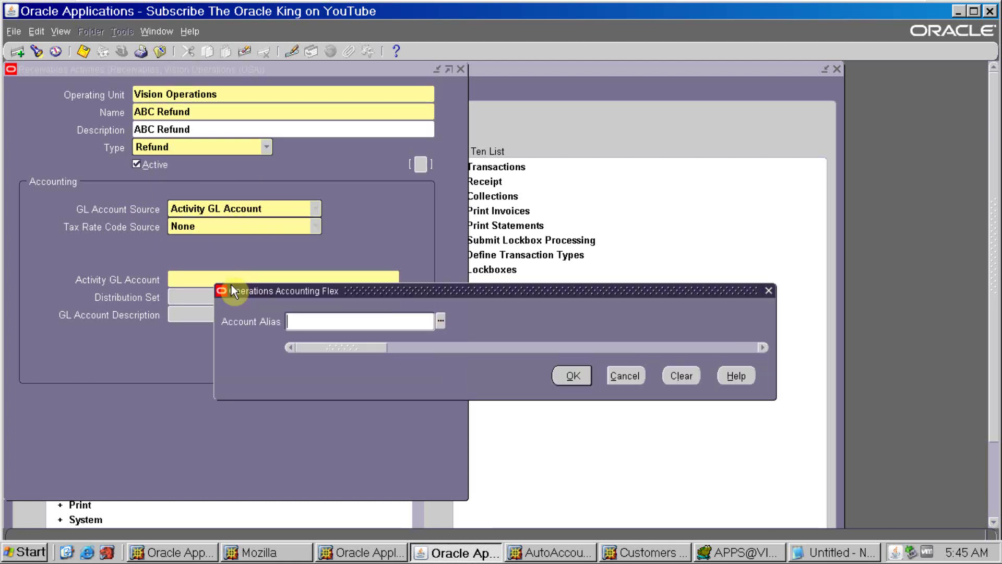
pyautogui.press('Return')
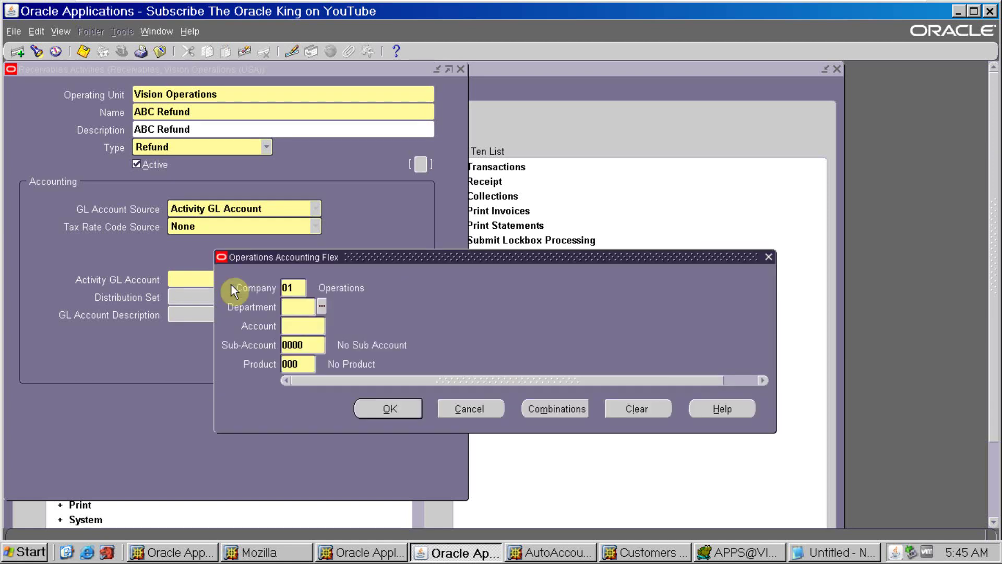
pyautogui.write('000')
pyautogui.press('Tab')
pyautogui.write('1123')
pyautogui.press('Tab')
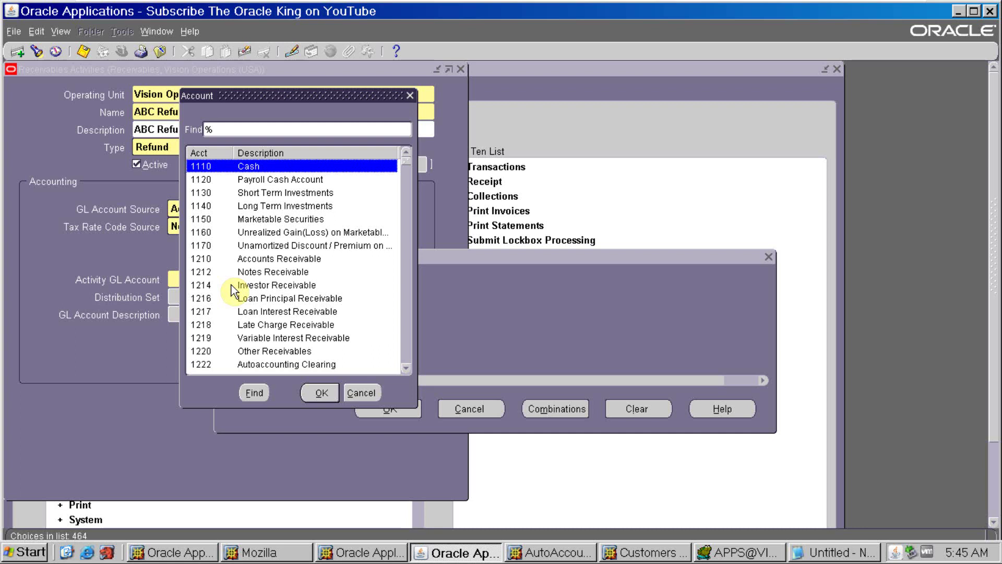
pyautogui.write('12')
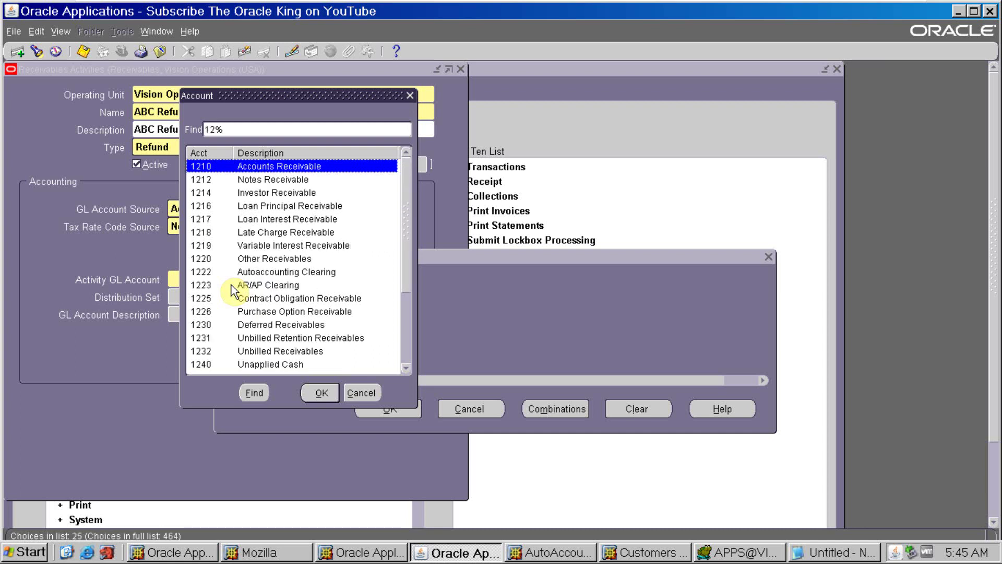
pyautogui.write('2')
pyautogui.press('Down')
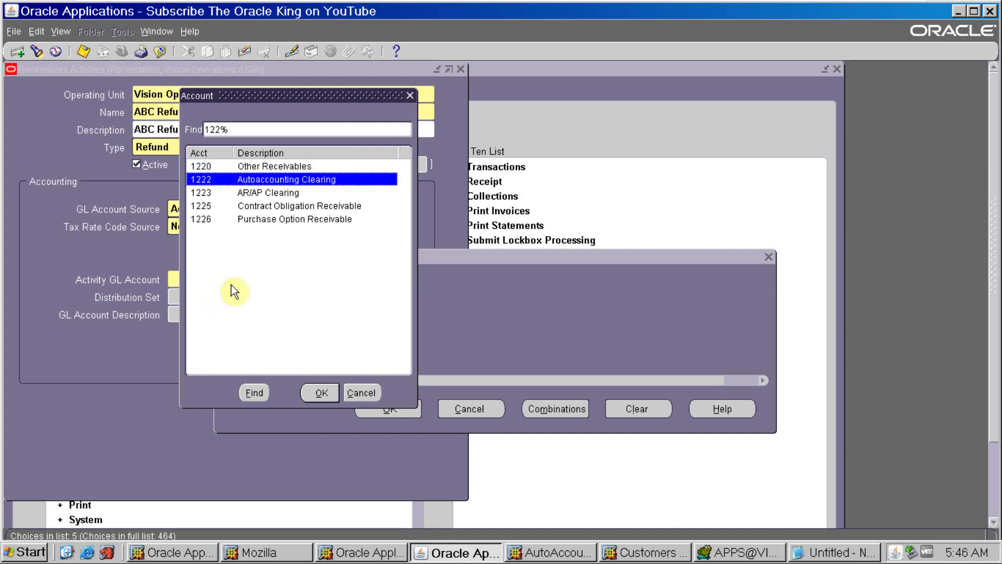
pyautogui.press('Down')
pyautogui.doubleClick(233, 291)
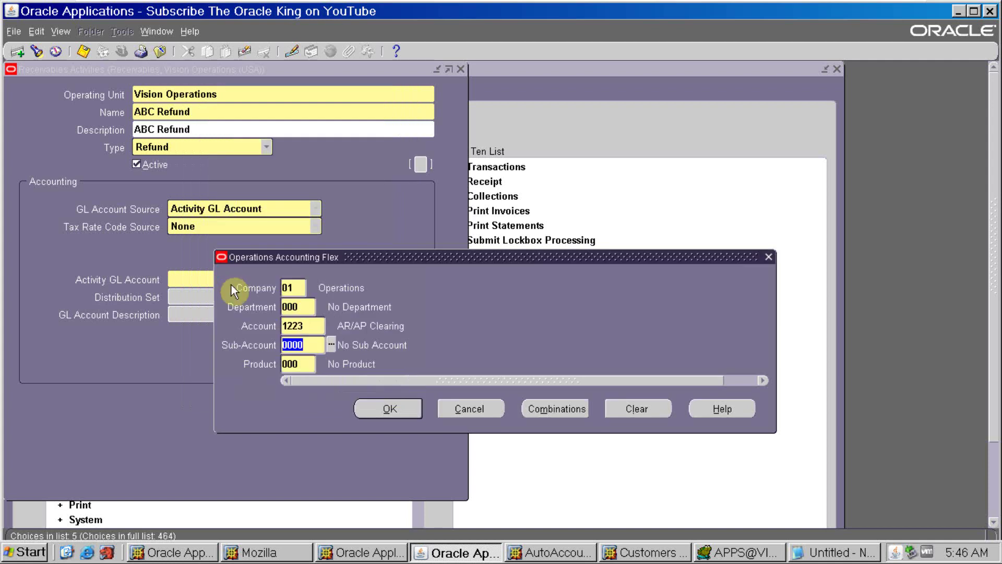
pyautogui.click(389, 408)
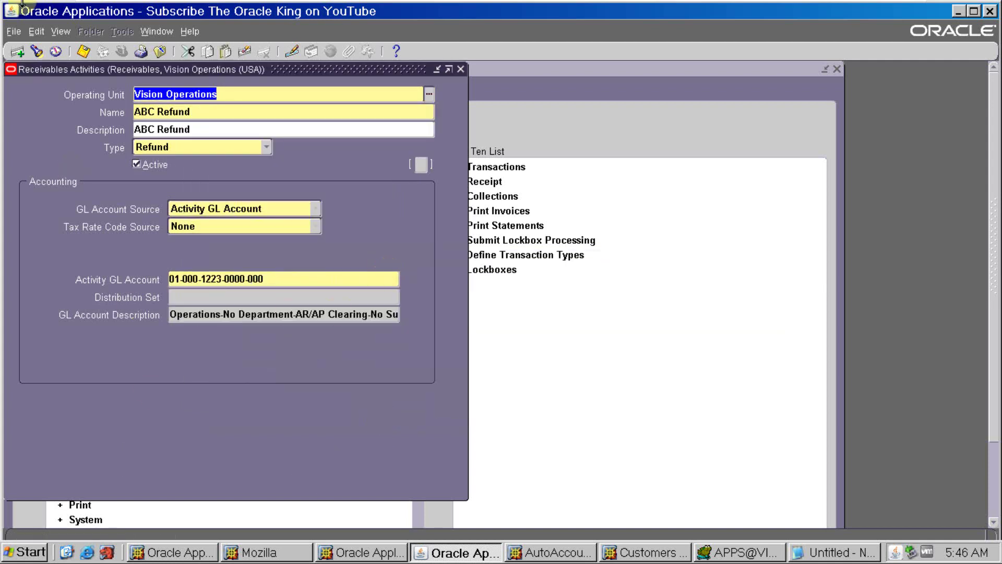
# Try saving, dismiss the one-active-Electronic-Refund error, and clear the unsaved ABC Refund record.
pyautogui.click(84, 52)
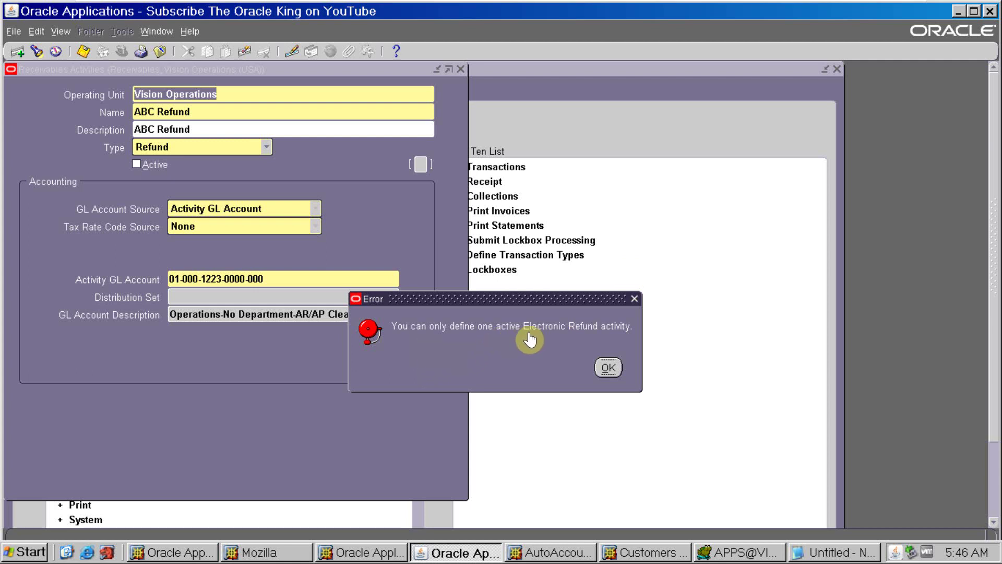
pyautogui.click(608, 367)
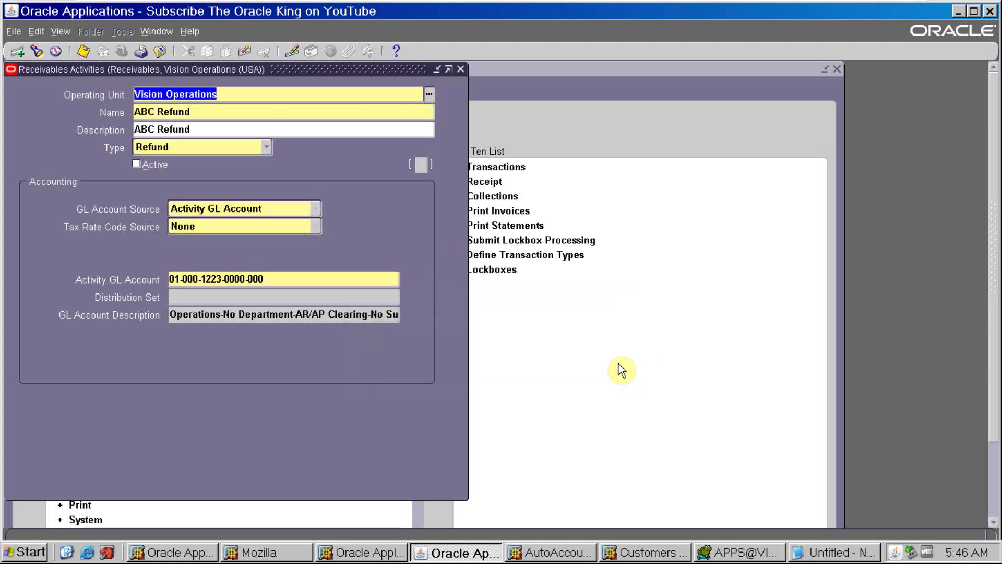
pyautogui.click(294, 94)
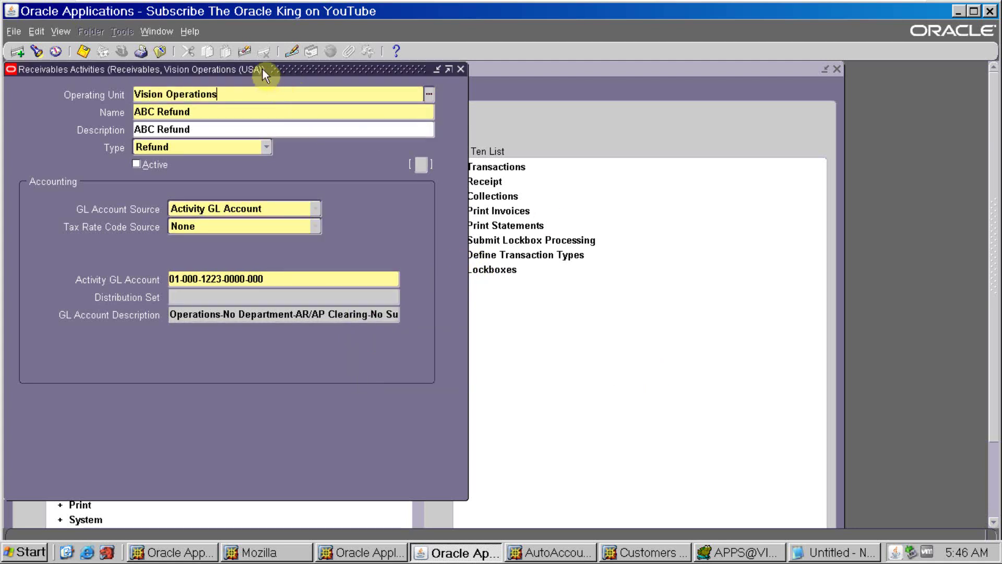
pyautogui.click(247, 52)
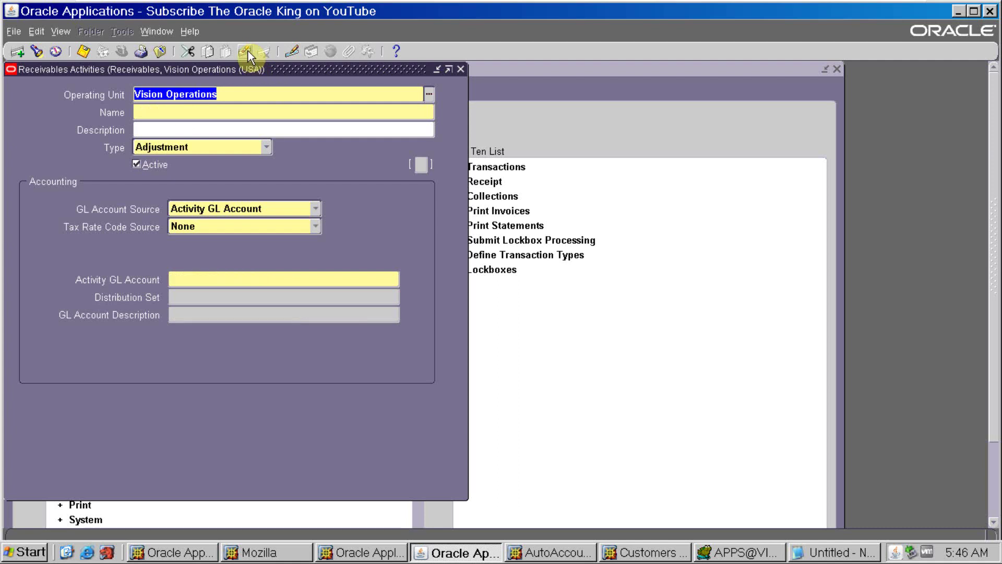
# Query the existing Refund-type activities and deactivate the Test Refund activity.
pyautogui.click(248, 53)
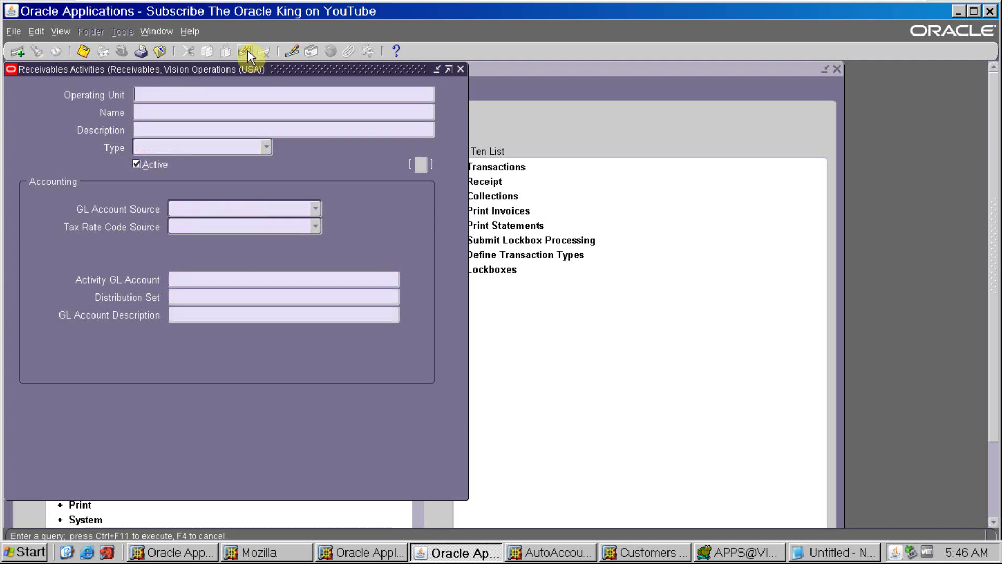
pyautogui.click(251, 148)
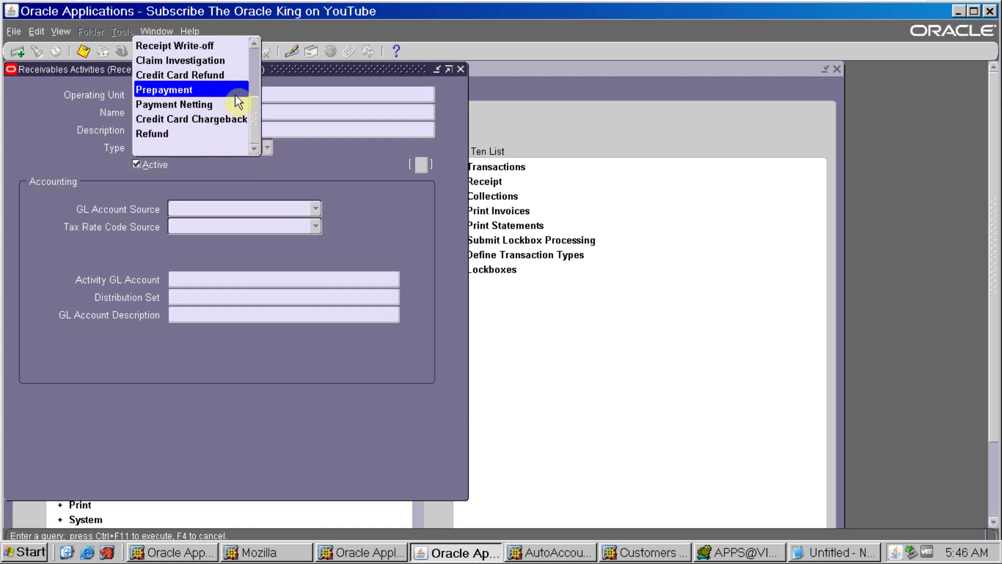
pyautogui.click(217, 137)
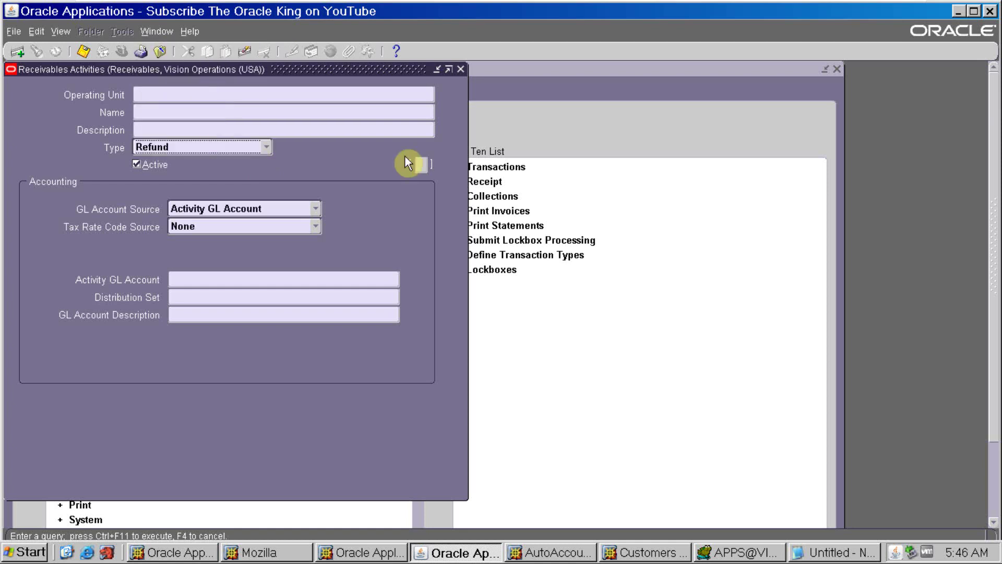
pyautogui.hotkey('ctrl', 'F11')
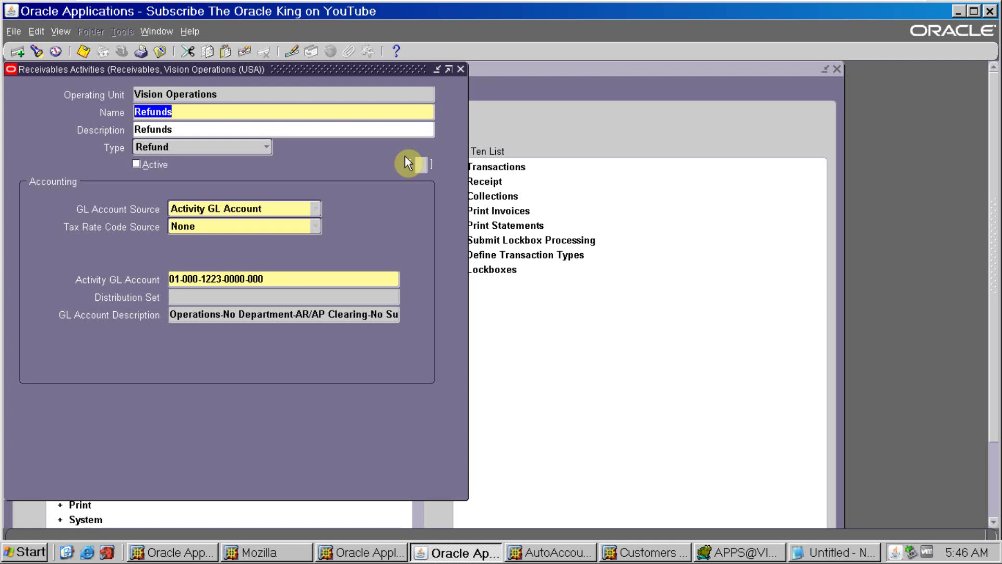
pyautogui.press('Down')
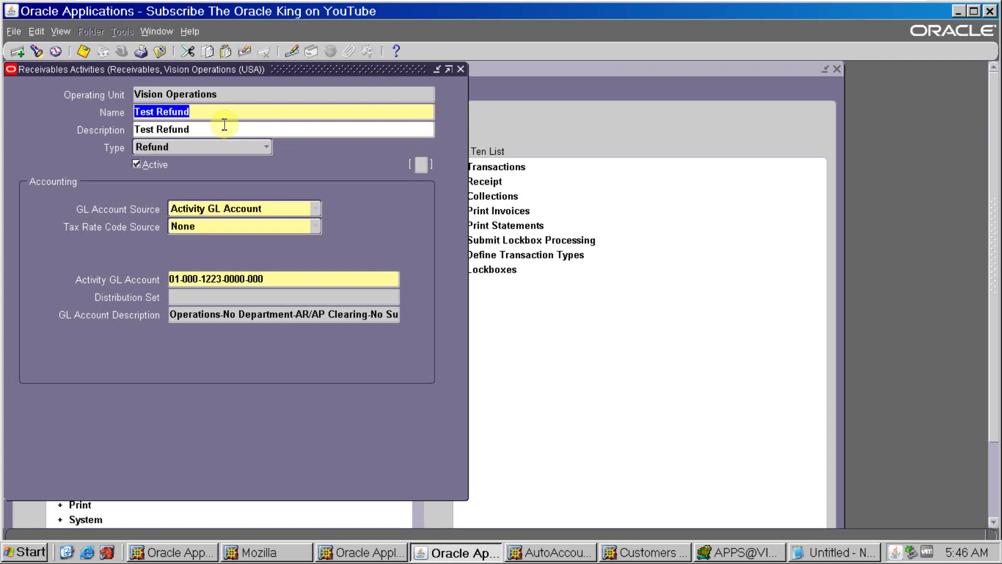
pyautogui.click(139, 165)
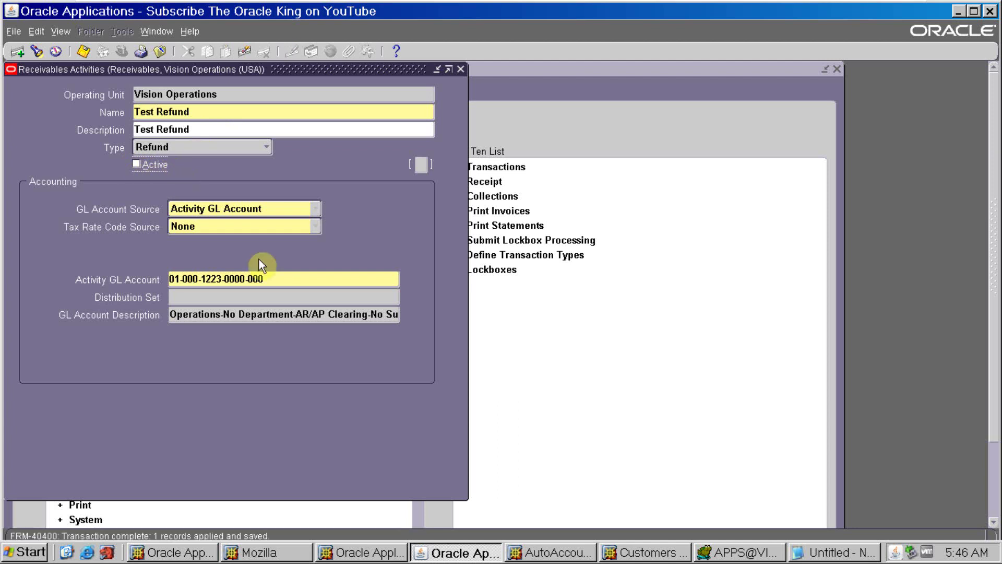
# Create a new activity with name and description 'ABC Refund' and type Refund.
pyautogui.click(261, 279)
pyautogui.hotkey('ctrl', 'c')
pyautogui.click(197, 113)
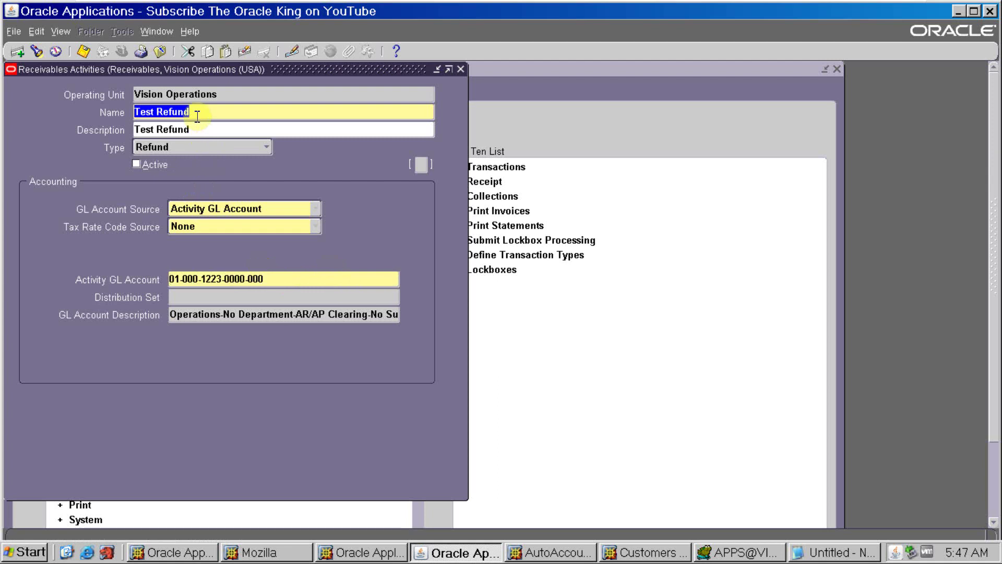
pyautogui.hotkey('ctrl', 'Down')
pyautogui.click(197, 115)
pyautogui.write('ABC Refund')
pyautogui.press('Tab')
pyautogui.write('ABC Refund')
pyautogui.press('Tab')
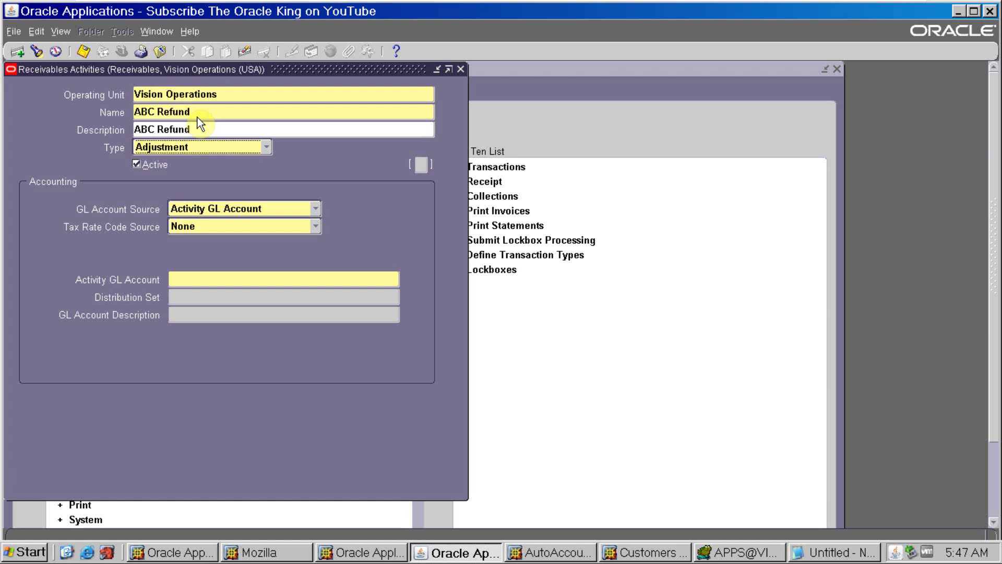
pyautogui.press('r')
pyautogui.click(204, 146)
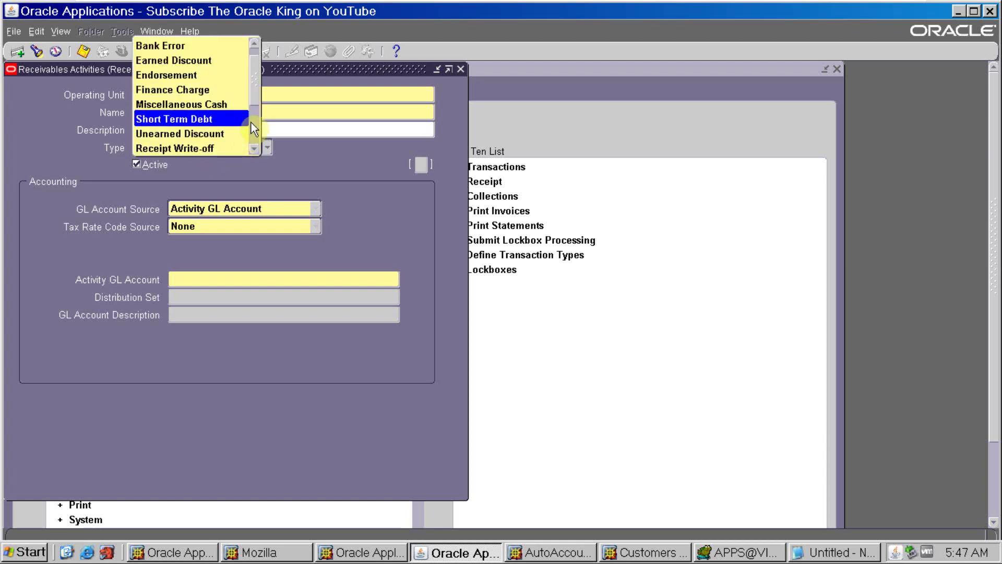
pyautogui.scroll(-2, 254, 128)
pyautogui.click(207, 149)
pyautogui.click(250, 275)
pyautogui.hotkey('ctrl', 'v')
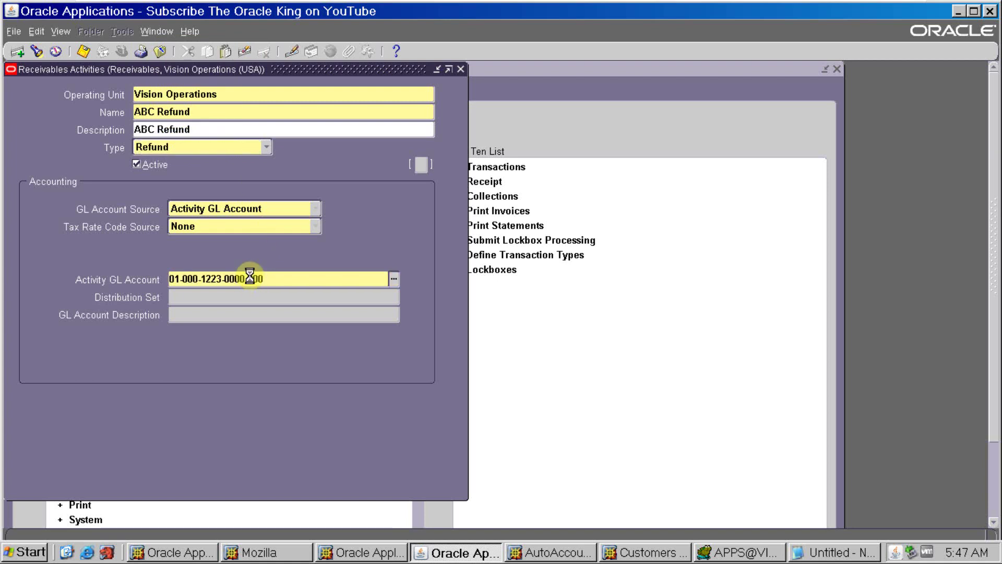
pyautogui.hotkey('ctrl', 's')
pyautogui.press('F4')
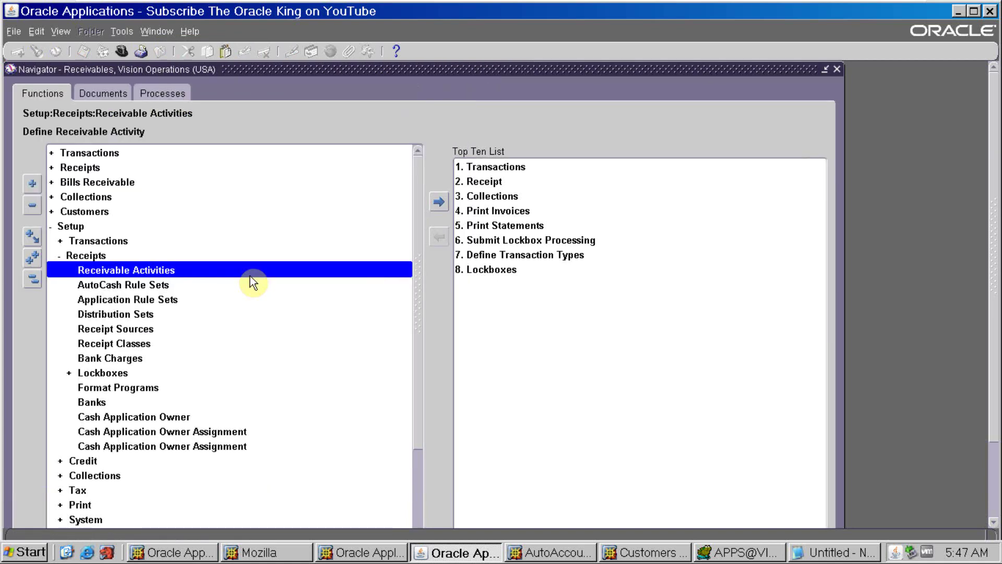
# Switch the responsibility to System Administrator.
pyautogui.hotkey('alt', 'f')
pyautogui.write('w')
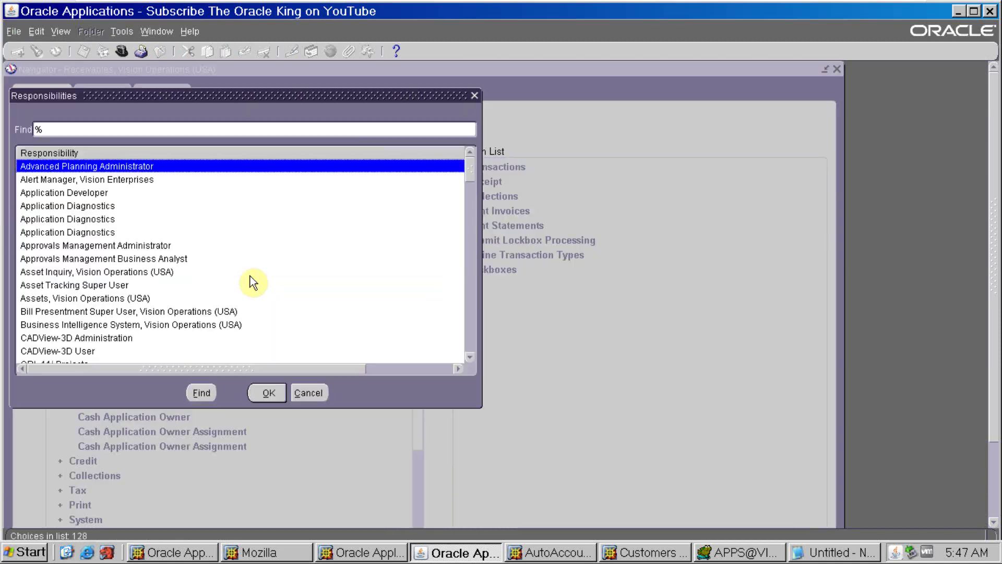
pyautogui.write('system Administrat')
pyautogui.doubleClick(204, 180)
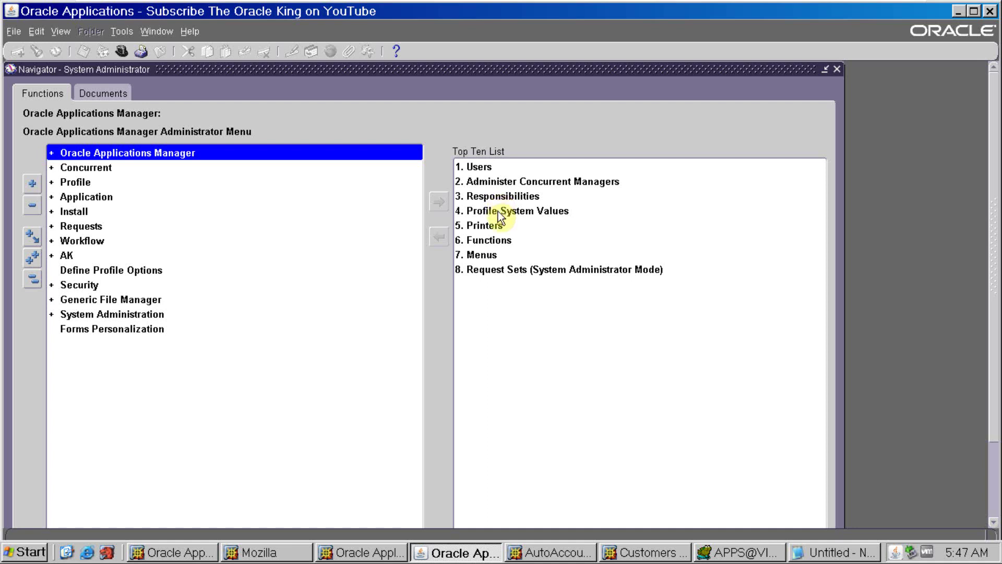
pyautogui.click(148, 258)
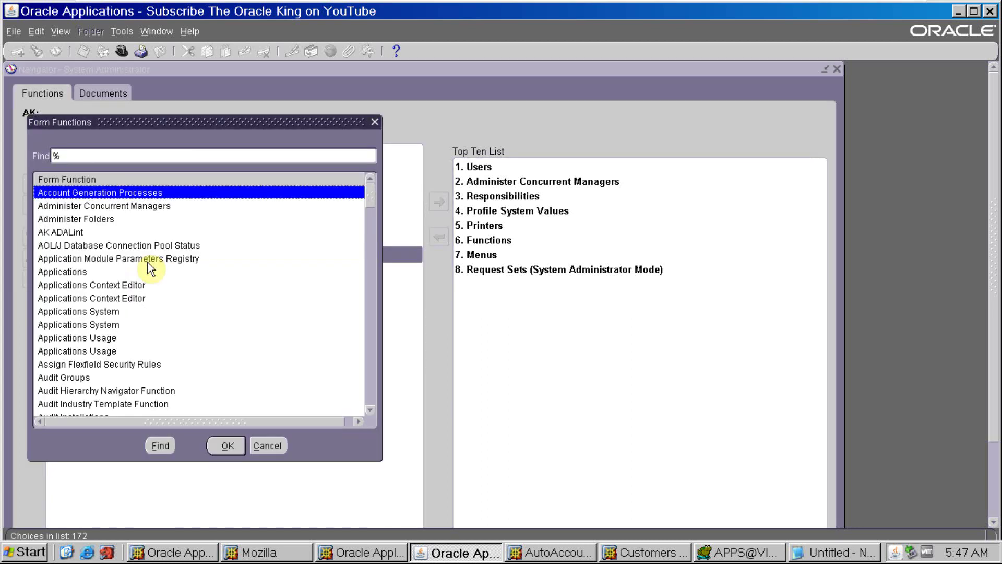
# Open the Sequence Assignments form by searching functions for %Doc%Ass%.
pyautogui.click(153, 154)
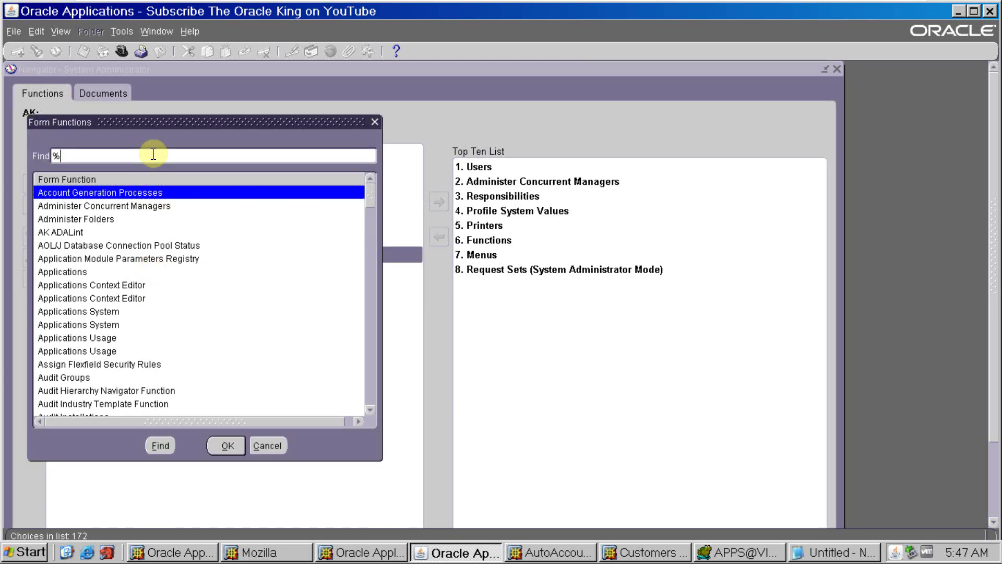
pyautogui.write('Doc%Ass%')
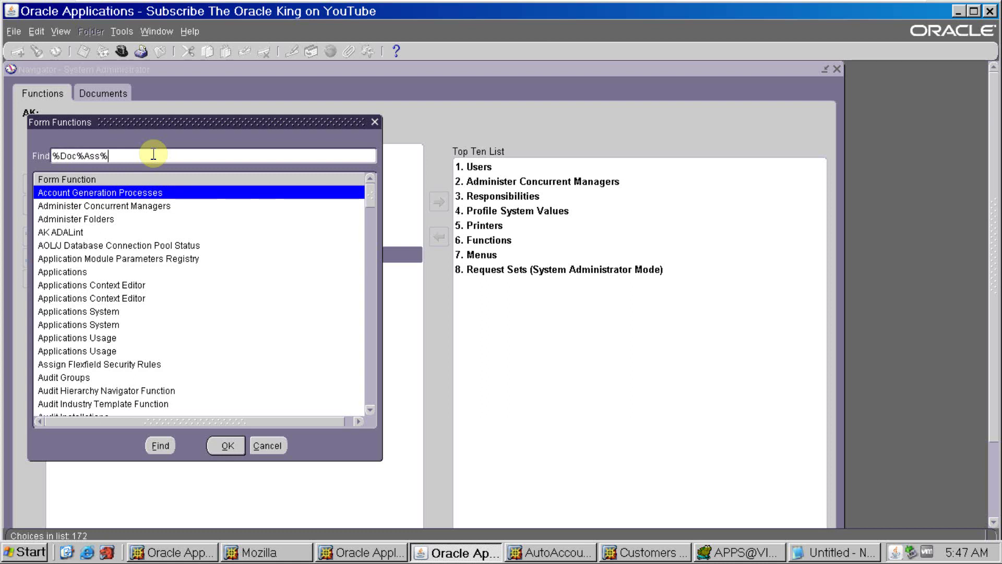
pyautogui.press('Return')
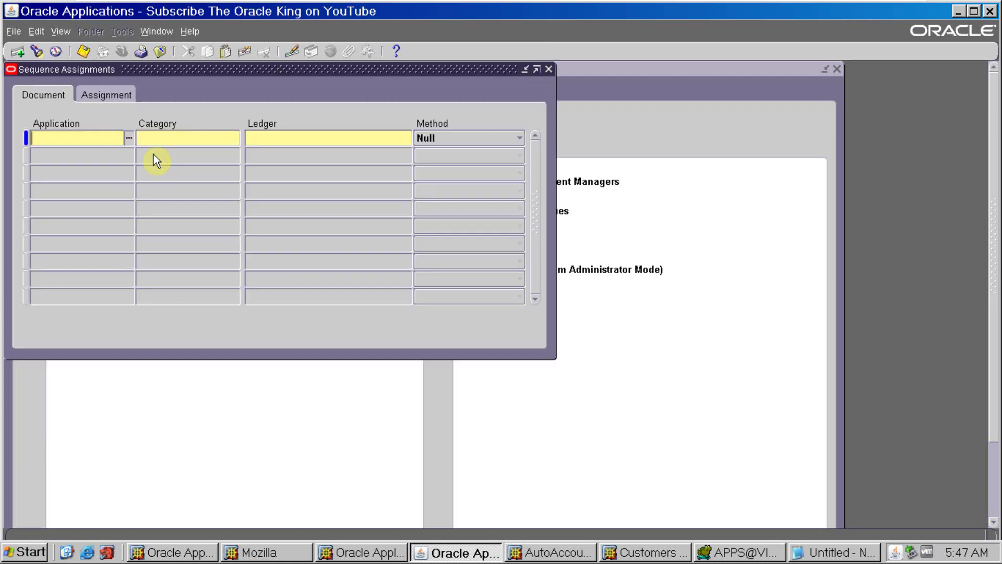
# Enter Receivables as the application and ABC Refund as the category.
pyautogui.write('rece')
pyautogui.press('Tab')
pyautogui.write('ABC')
pyautogui.press('Tab')
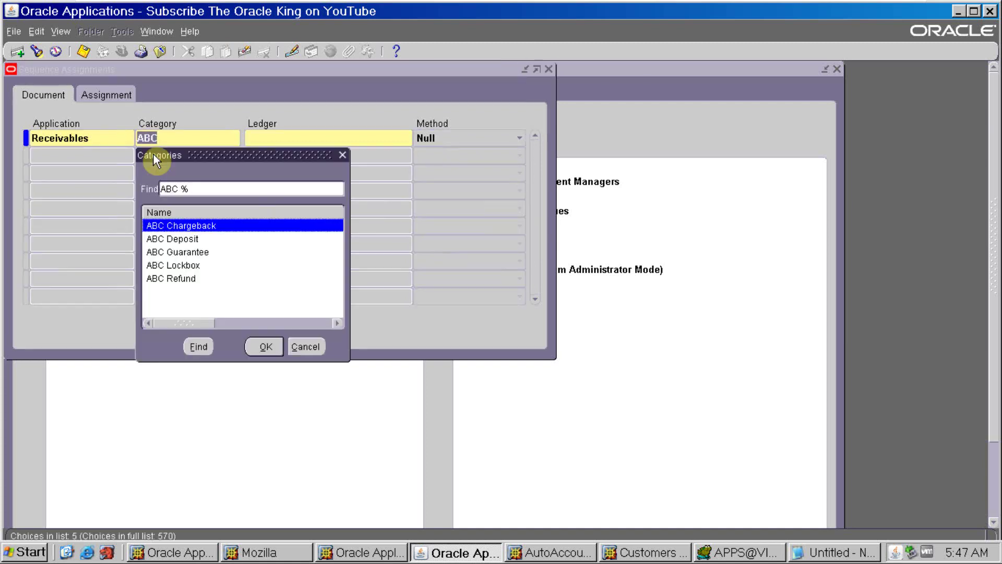
pyautogui.press('Down')
pyautogui.press('Down')
pyautogui.press('Down')
pyautogui.press('Down')
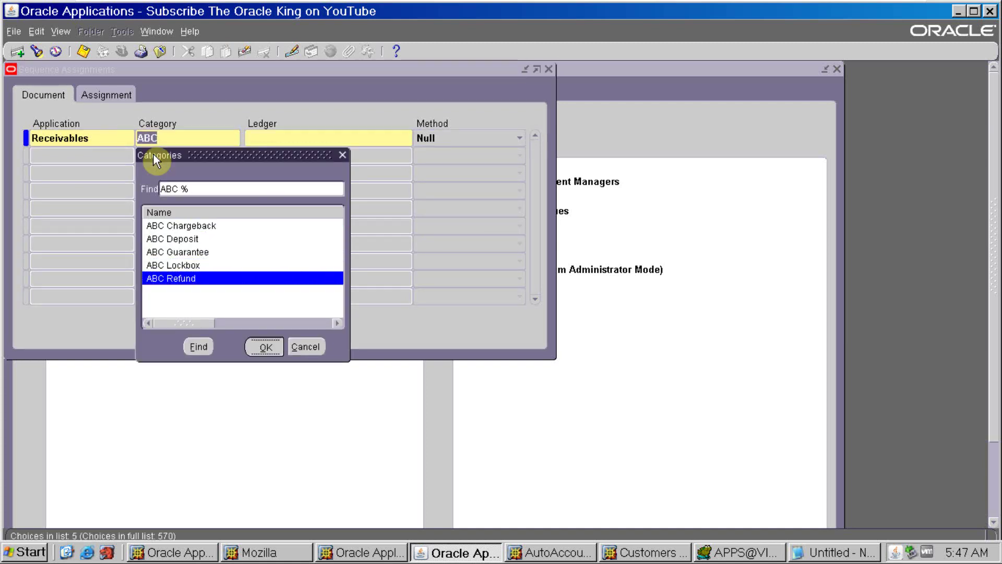
pyautogui.press('Return')
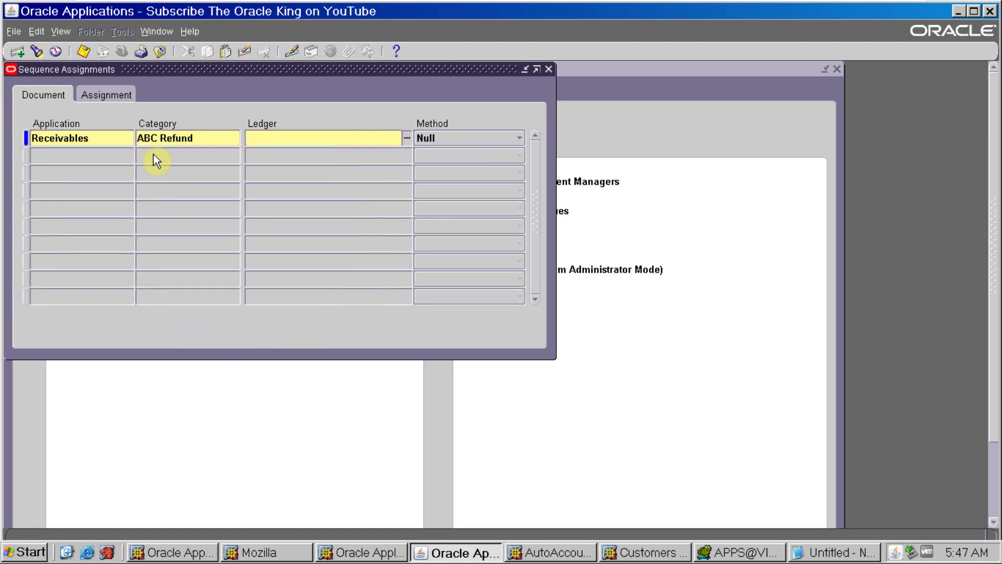
# Enter ledger Vision Operations (USA), start date 01-JAN-2000 and a sequence, then save and dismiss the error.
pyautogui.write('Visi%Ope%U')
pyautogui.press('Tab')
pyautogui.press('Tab')
pyautogui.write('01-JAN-2000')
pyautogui.press('Tab')
pyautogui.press('Tab')
pyautogui.hotkey('ctrl', 'l')
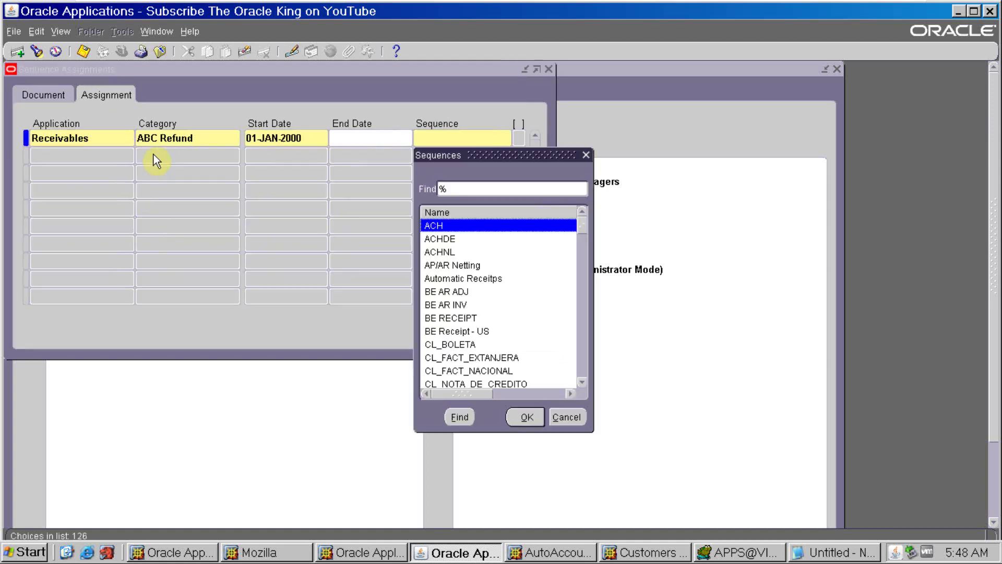
pyautogui.press('Return')
pyautogui.press('Tab')
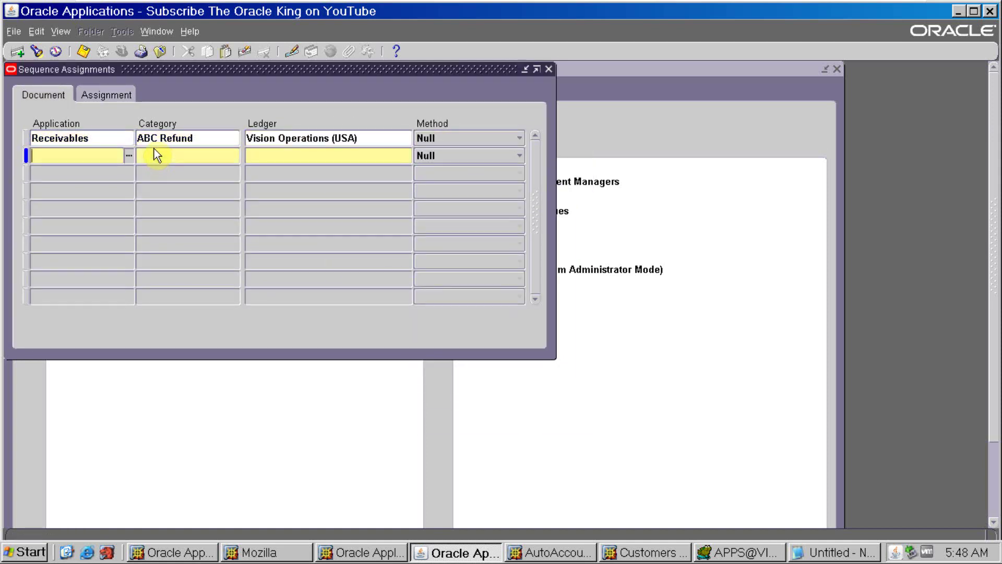
pyautogui.click(157, 139)
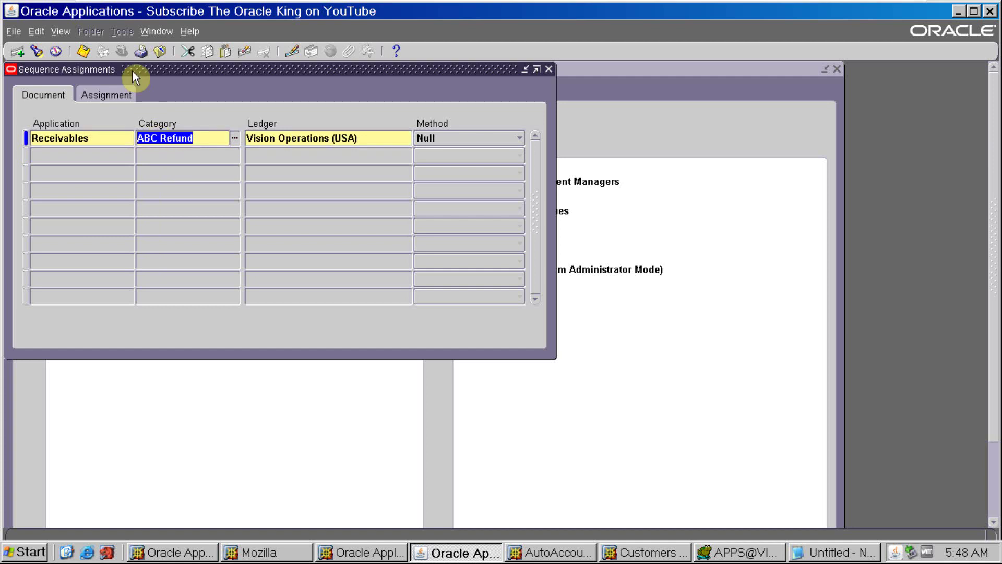
pyautogui.click(83, 51)
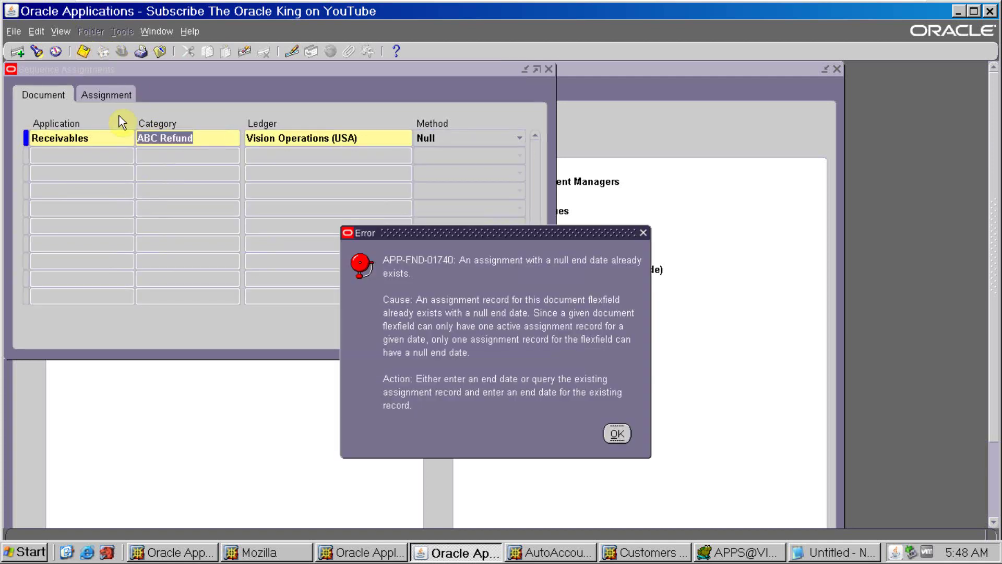
pyautogui.click(614, 435)
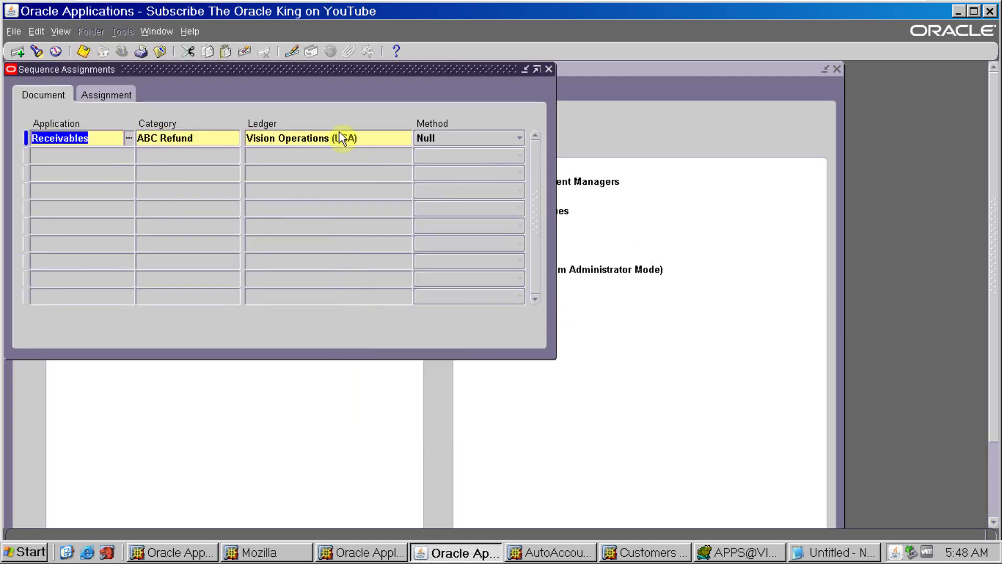
# Replace the ACH sequence with a 'Re…' sequence, save again, and dismiss the duplicate-assignment error.
pyautogui.click(118, 91)
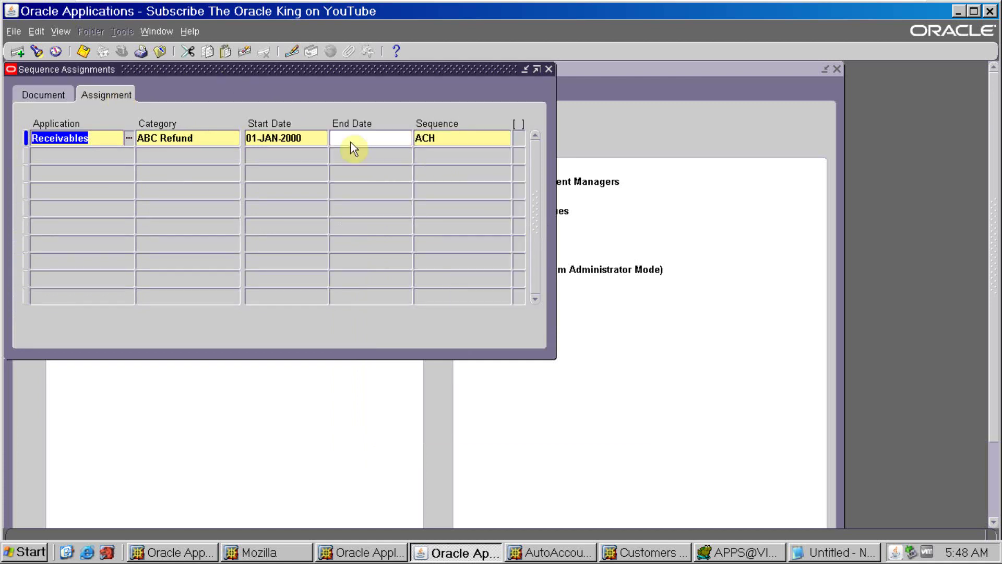
pyautogui.click(457, 139)
pyautogui.press('BackSpace')
pyautogui.write('Re')
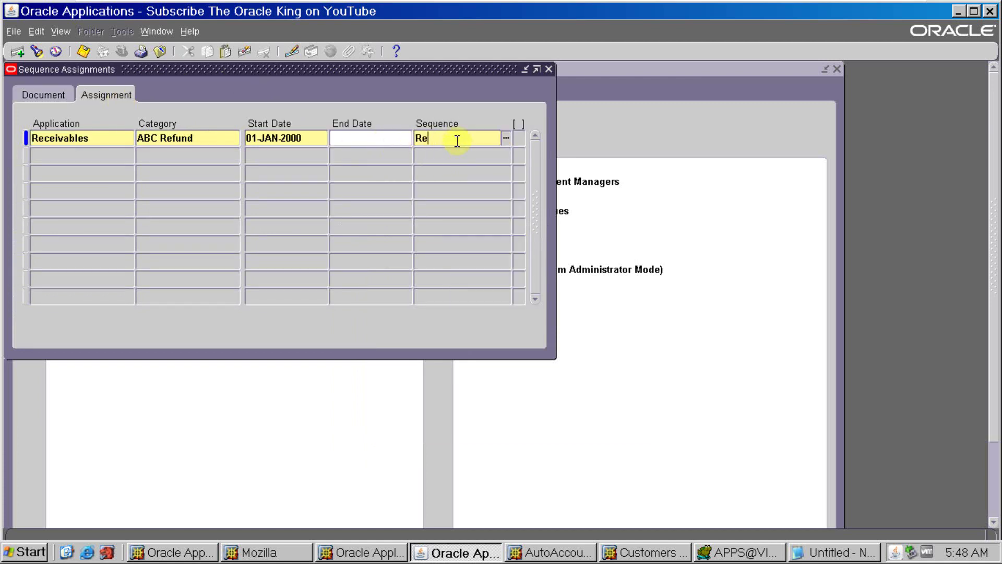
pyautogui.press('Down')
pyautogui.click(397, 136)
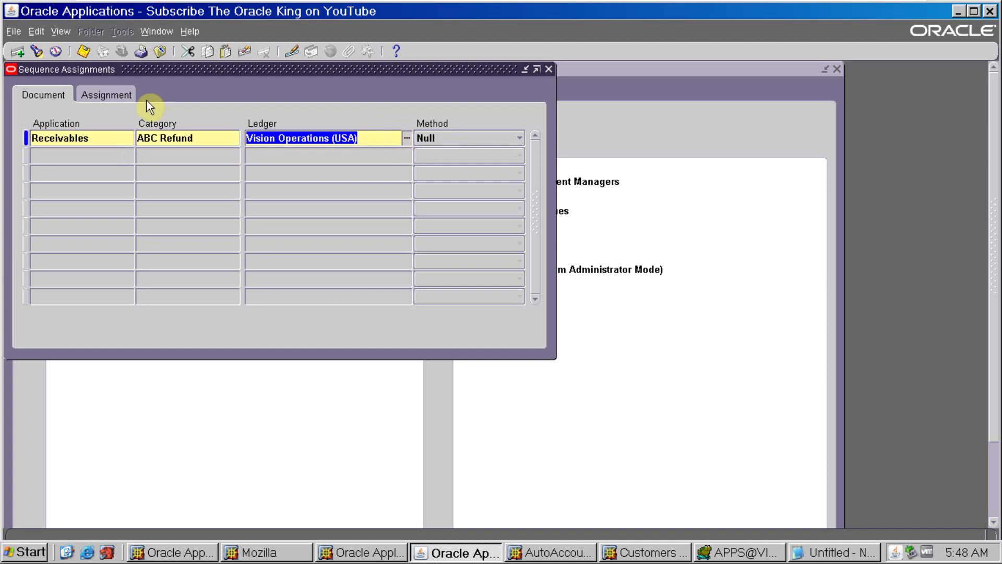
pyautogui.click(126, 96)
pyautogui.hotkey('ctrl', 's')
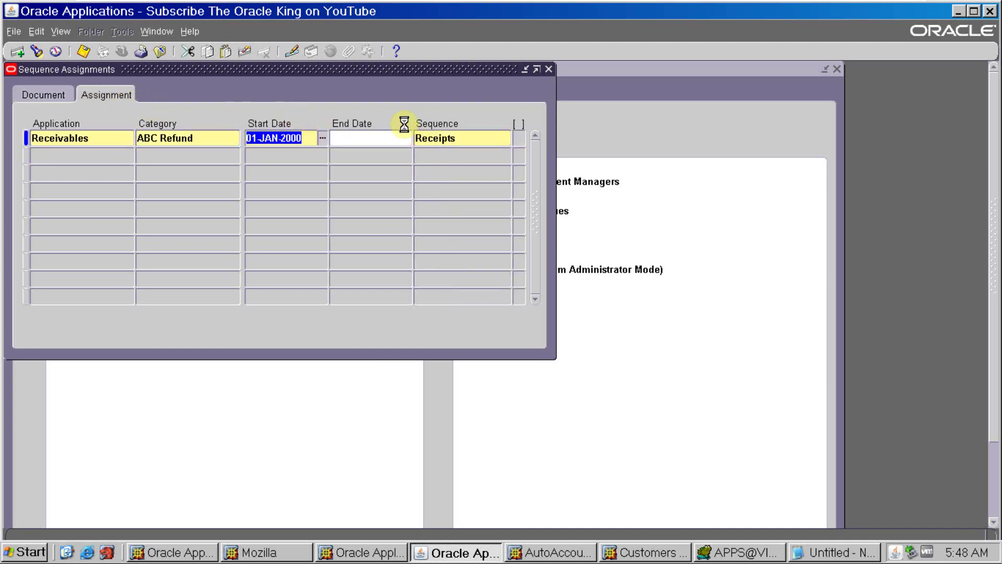
pyautogui.click(617, 433)
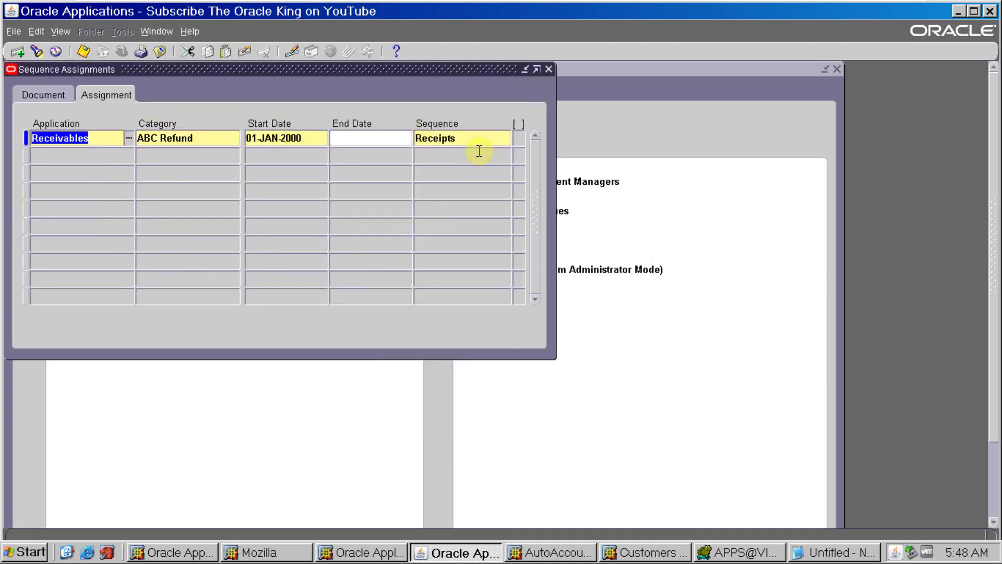
# Change the sequence to BE RECEIPT, save, and dismiss the duplicate-assignment error.
pyautogui.doubleClick(459, 139)
pyautogui.press('Delete')
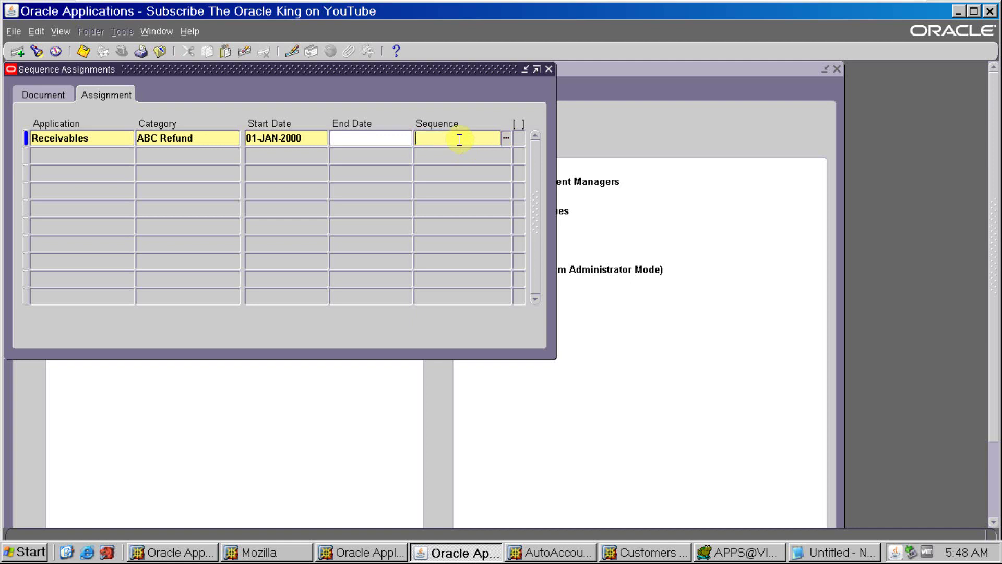
pyautogui.hotkey('ctrl', 'k')
pyautogui.press('Escape')
pyautogui.hotkey('ctrl', 'l')
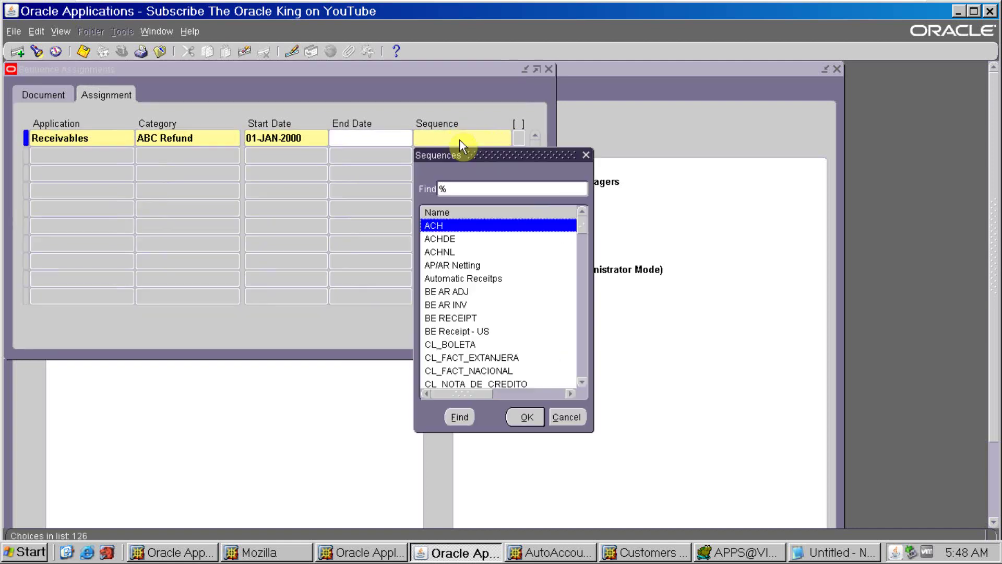
pyautogui.click(473, 319)
pyautogui.click(525, 417)
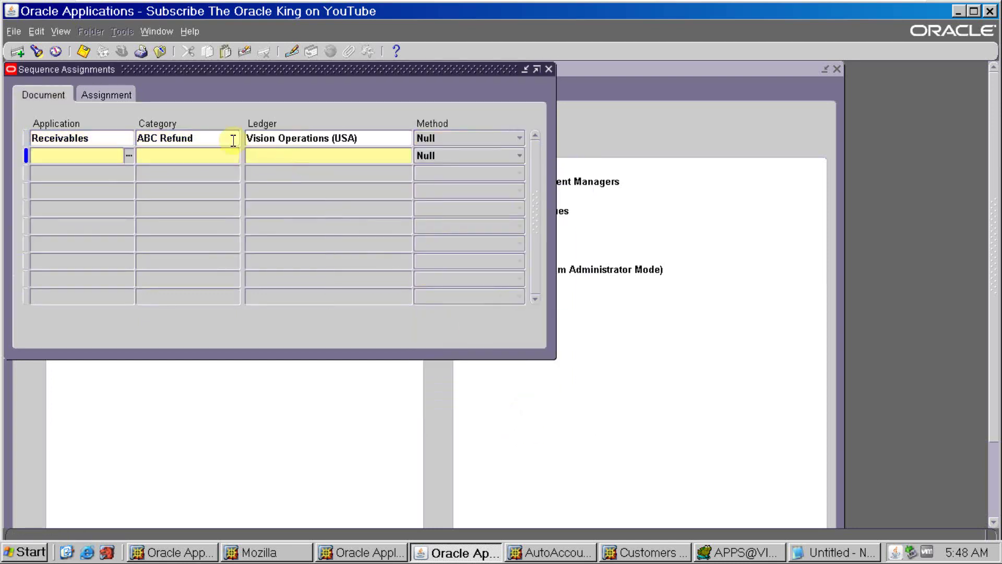
pyautogui.click(212, 137)
pyautogui.hotkey('ctrl', 's')
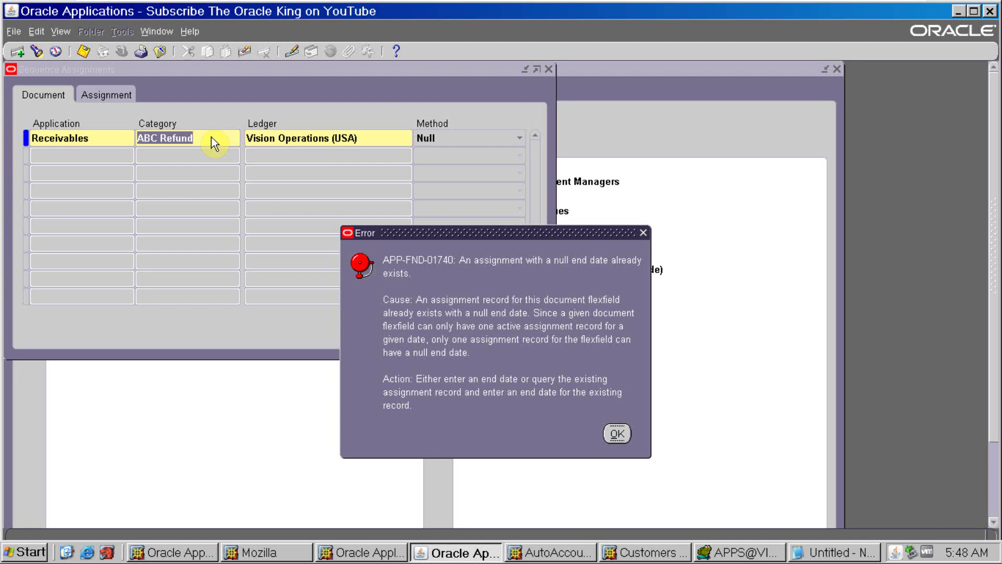
pyautogui.click(617, 433)
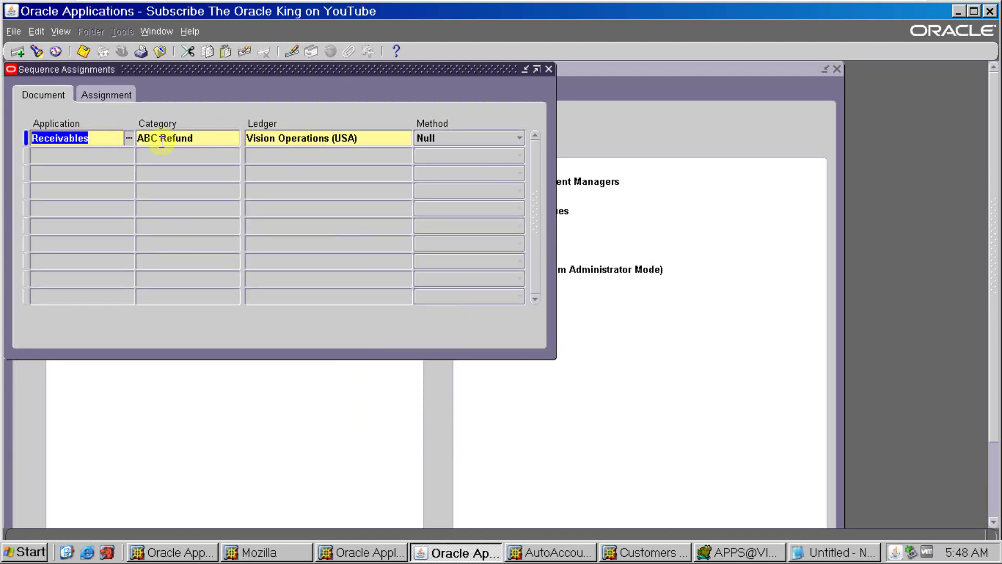
# Change the sequence to BE Receipt - US, save, dismiss the error, and check the ledger.
pyautogui.click(127, 99)
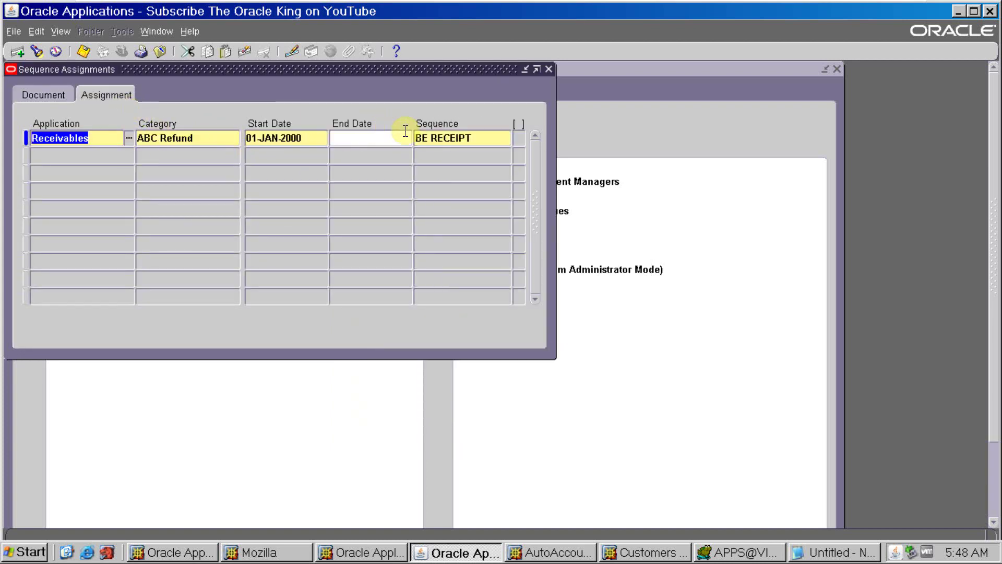
pyautogui.click(471, 139)
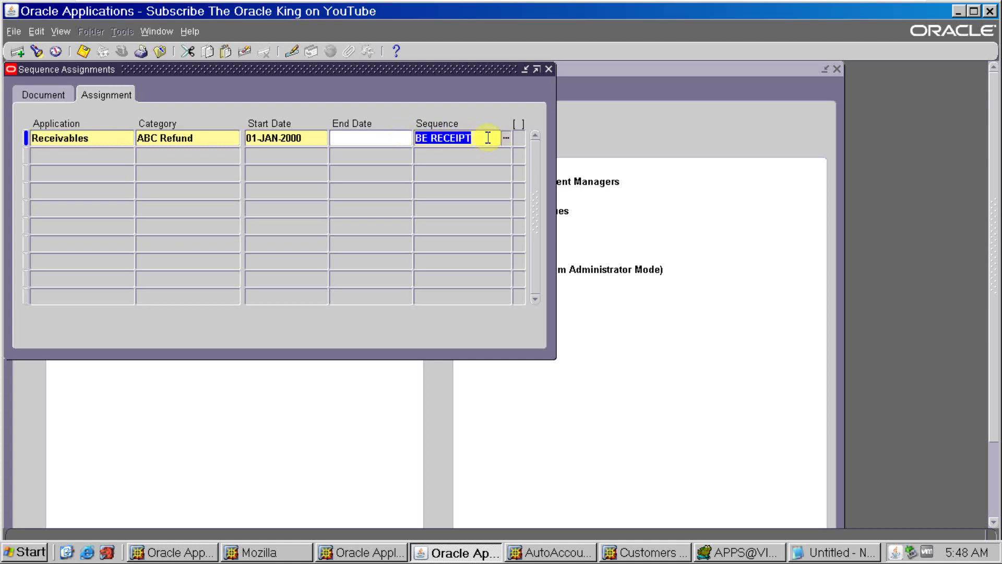
pyautogui.doubleClick(488, 137)
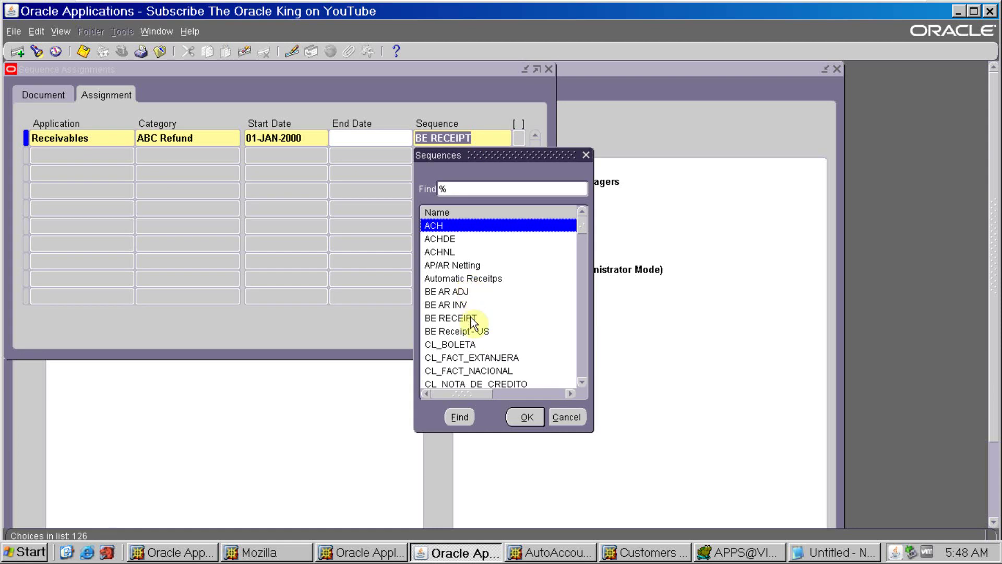
pyautogui.click(459, 332)
pyautogui.click(525, 416)
pyautogui.hotkey('ctrl', 's')
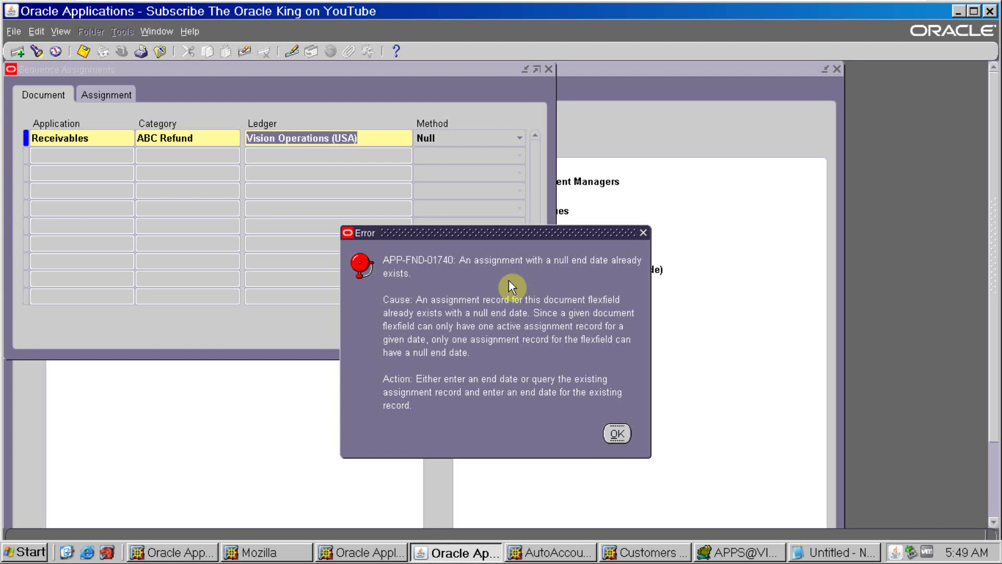
pyautogui.click(616, 435)
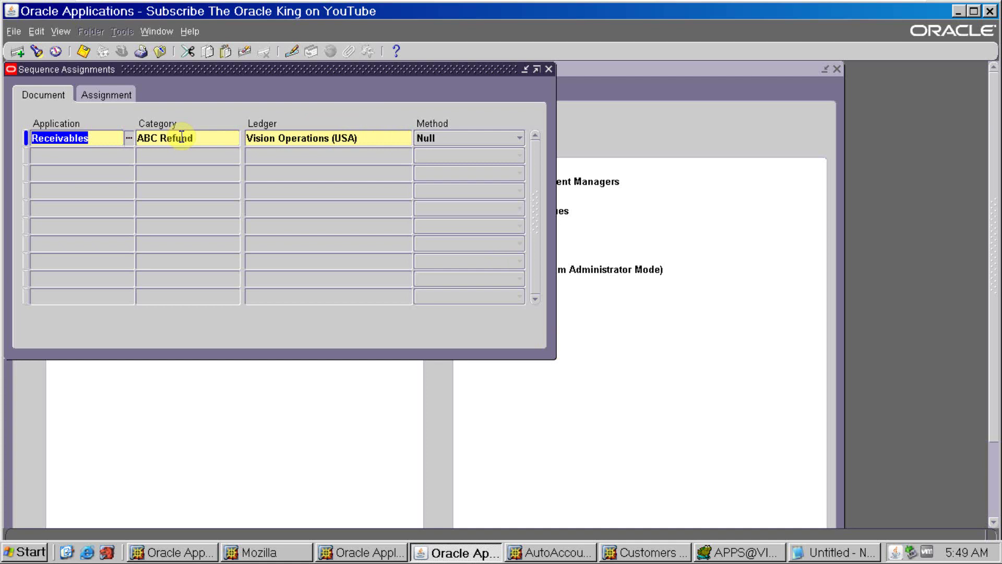
pyautogui.click(306, 140)
pyautogui.hotkey('ctrl', 'c')
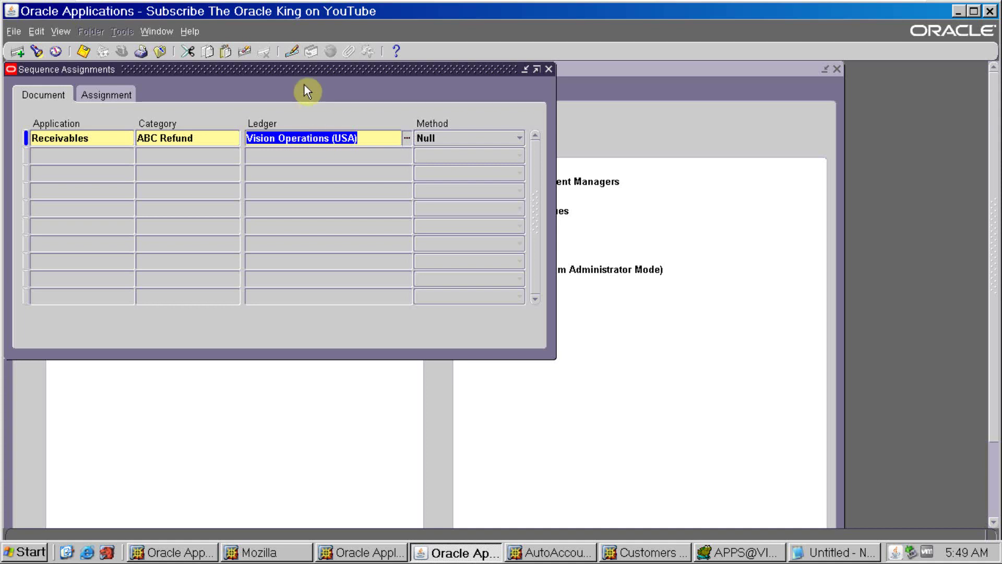
# Query existing assignments with category %Refund% and ledger Vision Operations (USA).
pyautogui.click(248, 55)
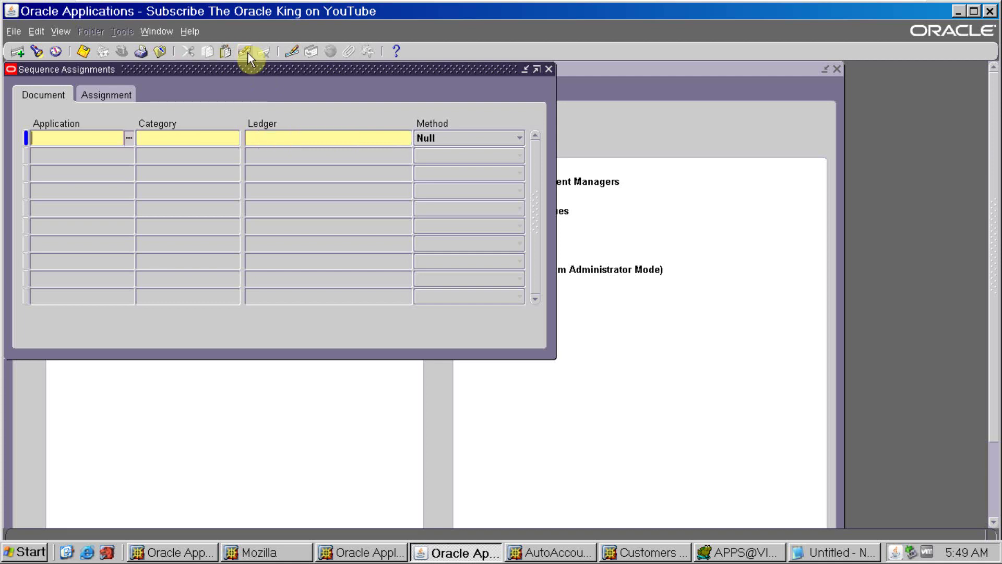
pyautogui.click(203, 136)
pyautogui.press('F11')
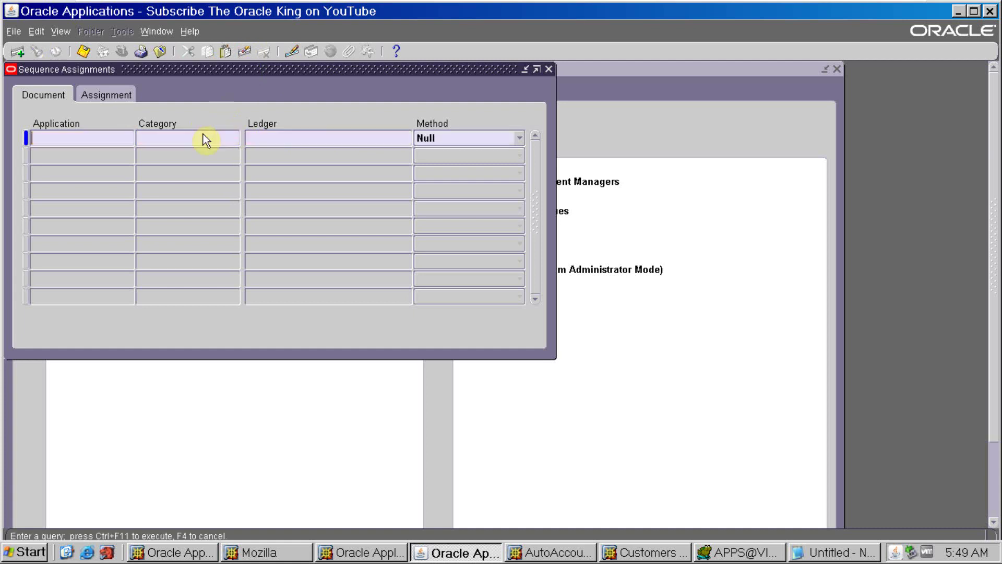
pyautogui.write('%Refund%')
pyautogui.press('Tab')
pyautogui.hotkey('ctrl', 'v')
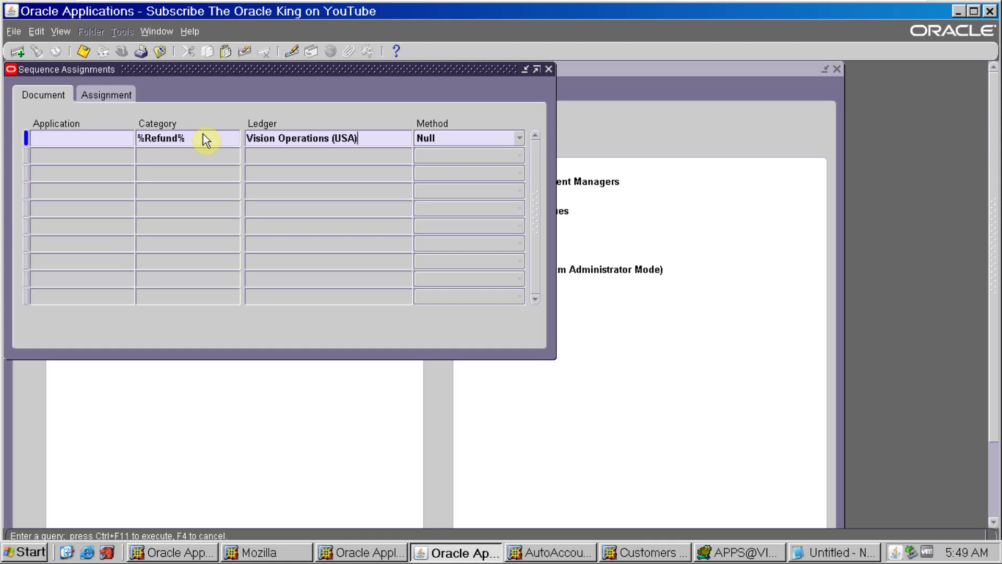
pyautogui.hotkey('ctrl', 'F11')
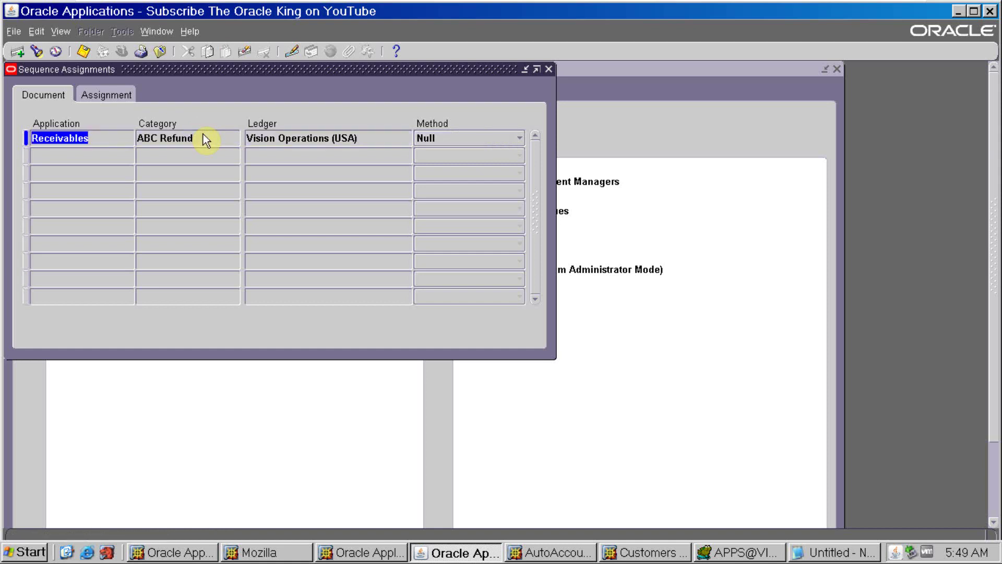
# Set the found assignment's End Date to 01-JAN-2000 and save it.
pyautogui.click(88, 99)
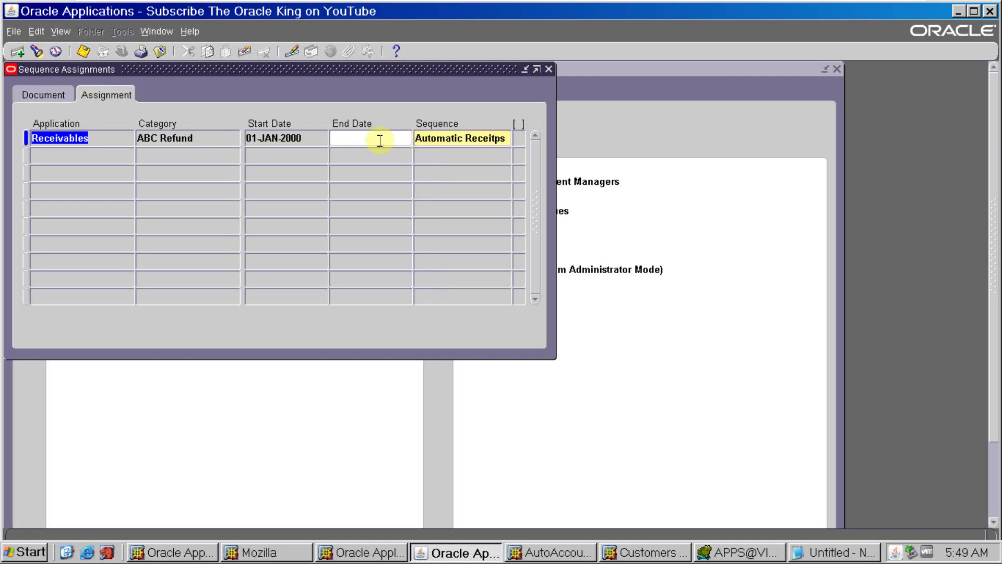
pyautogui.click(312, 143)
pyautogui.hotkey('ctrl', 'c')
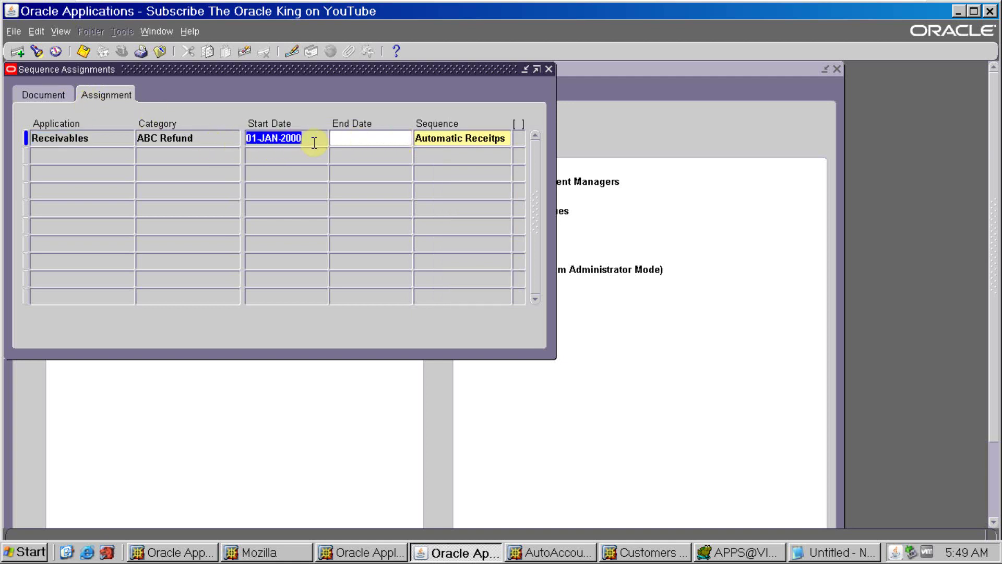
pyautogui.click(335, 140)
pyautogui.hotkey('ctrl', 'v')
pyautogui.click(339, 144)
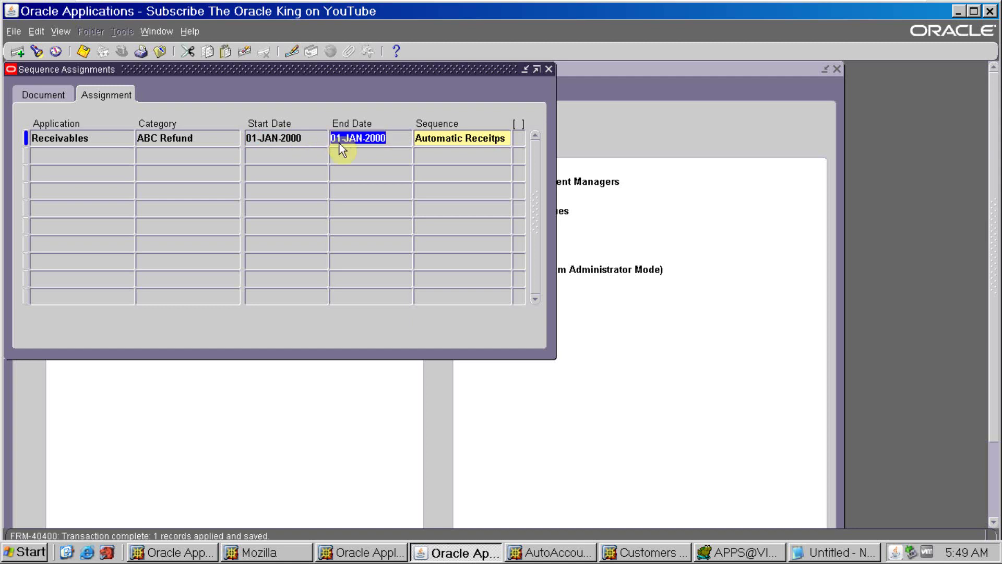
pyautogui.click(105, 162)
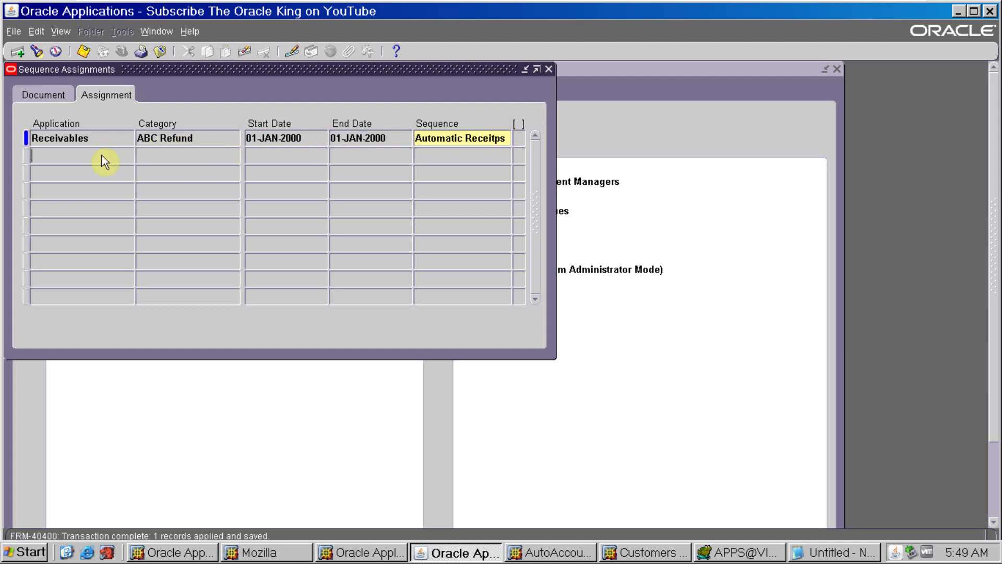
# Copy Receivables, ABC Refund, the ledger, dates and sequence from the previous row into a new row.
pyautogui.hotkey('shift', 'F5')
pyautogui.click(214, 162)
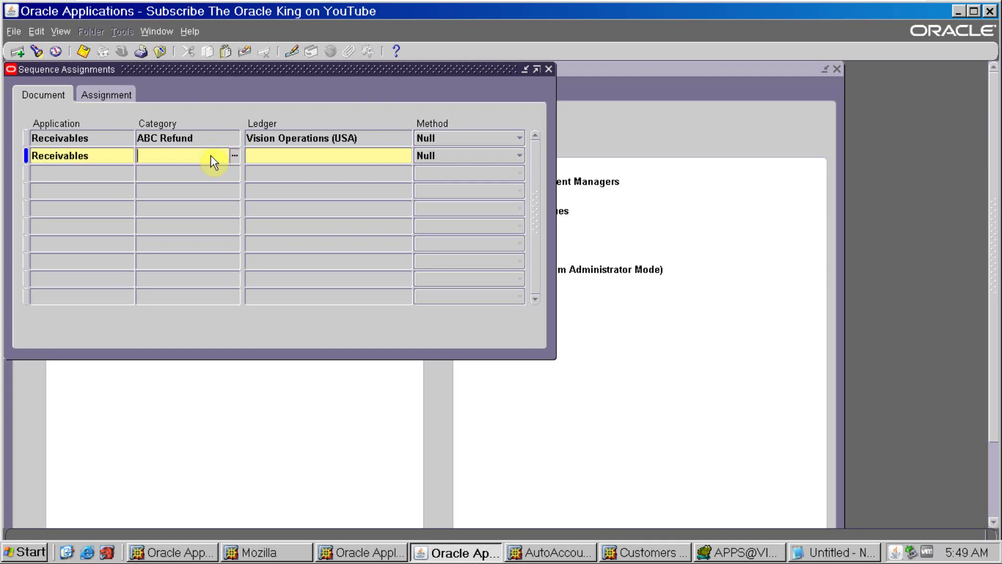
pyautogui.hotkey('shift', 'F5')
pyautogui.press('Tab')
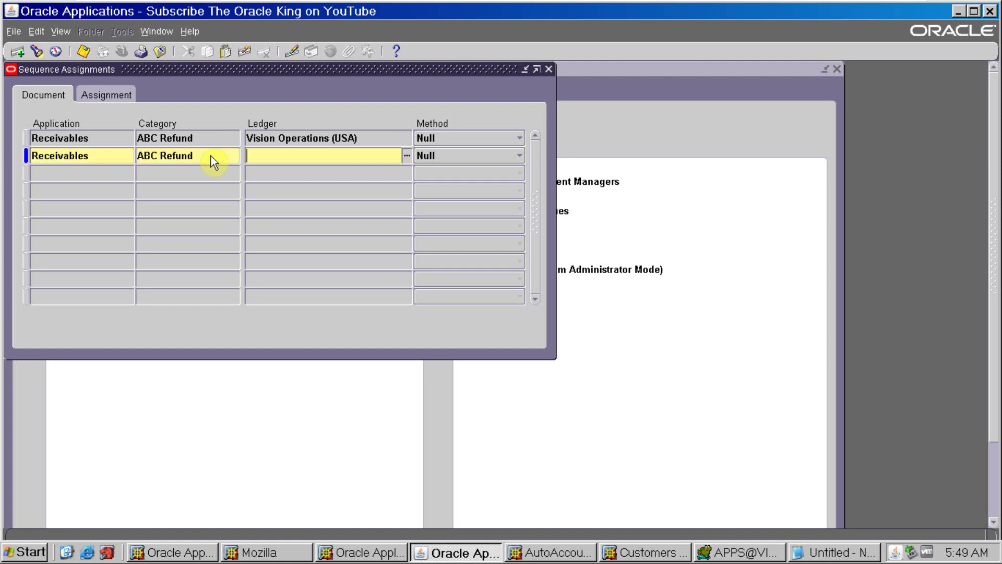
pyautogui.hotkey('shift', 'F5')
pyautogui.press('Tab')
pyautogui.press('Tab')
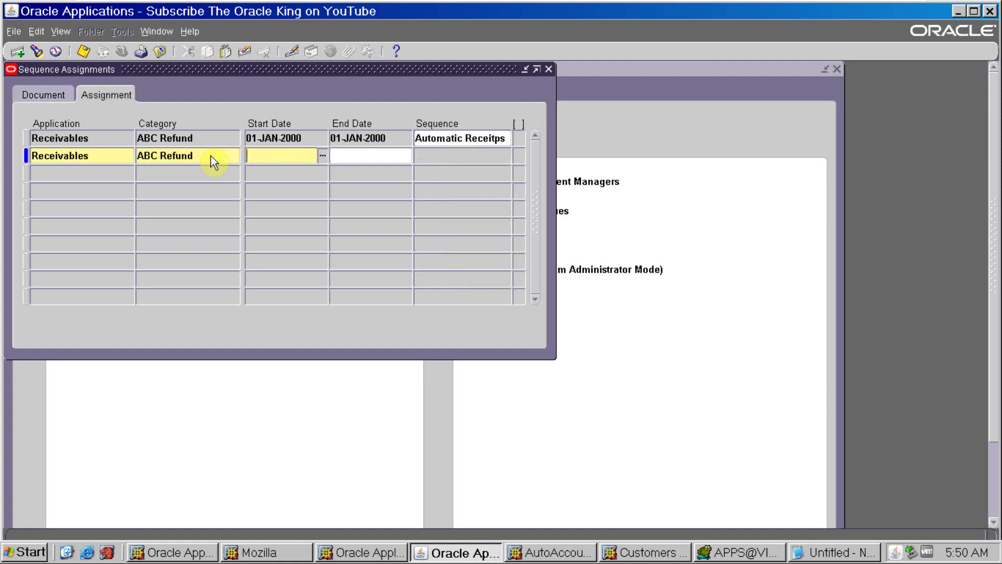
pyautogui.hotkey('shift', 'F6')
pyautogui.press('Tab')
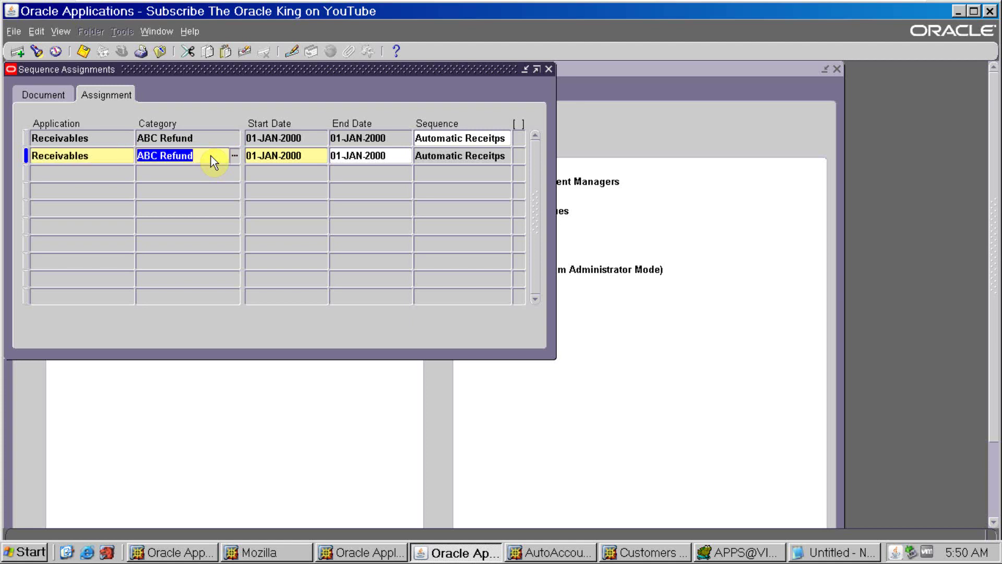
# Clear the end date, set start date 10-JAN-2000, fill the Automatic Receipts sequence, save, and close.
pyautogui.click(372, 154)
pyautogui.press('Delete')
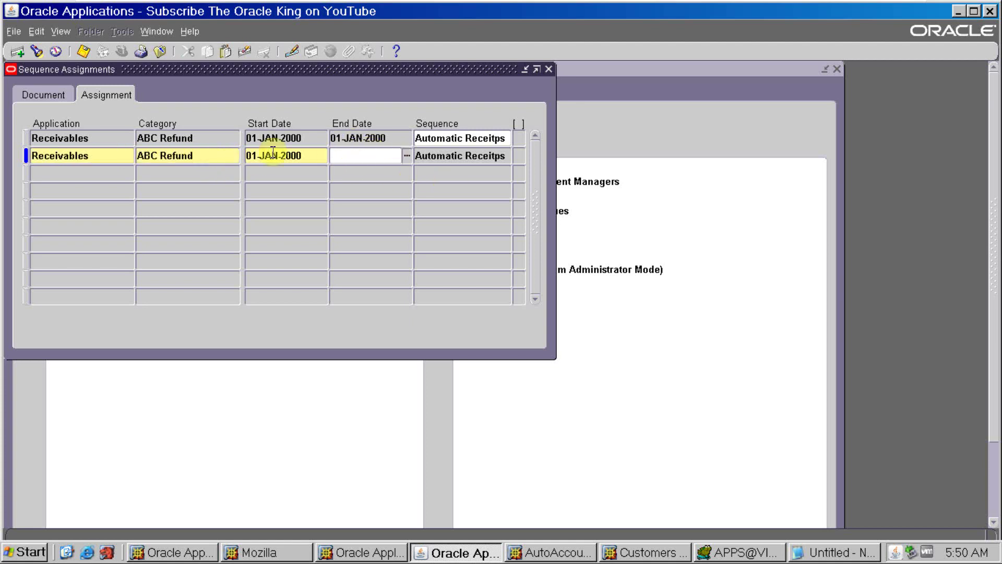
pyautogui.click(259, 157)
pyautogui.moveTo(260, 160); pyautogui.dragTo(247, 156)
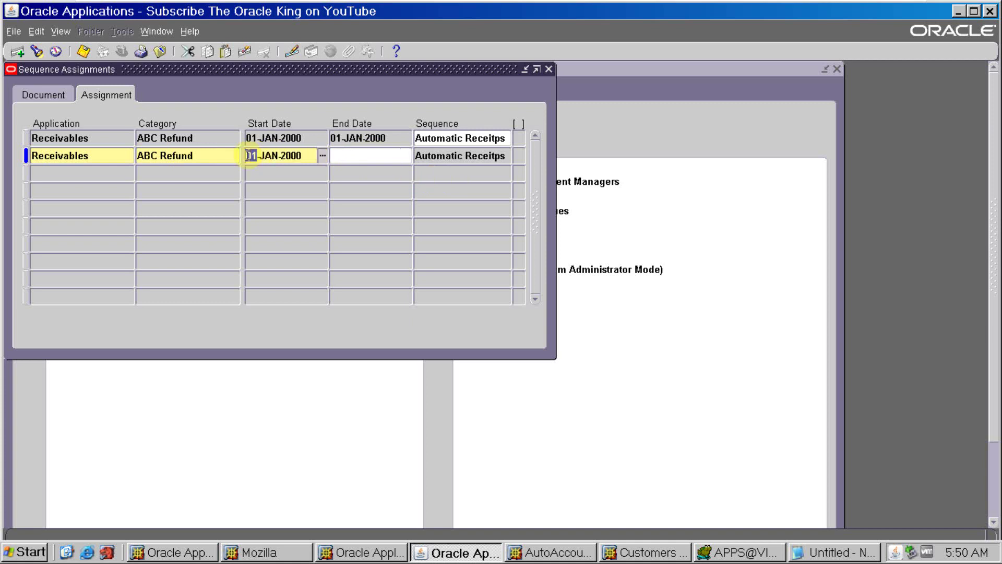
pyautogui.write('10')
pyautogui.press('Tab')
pyautogui.click(388, 154)
pyautogui.hotkey('shift', 'F5')
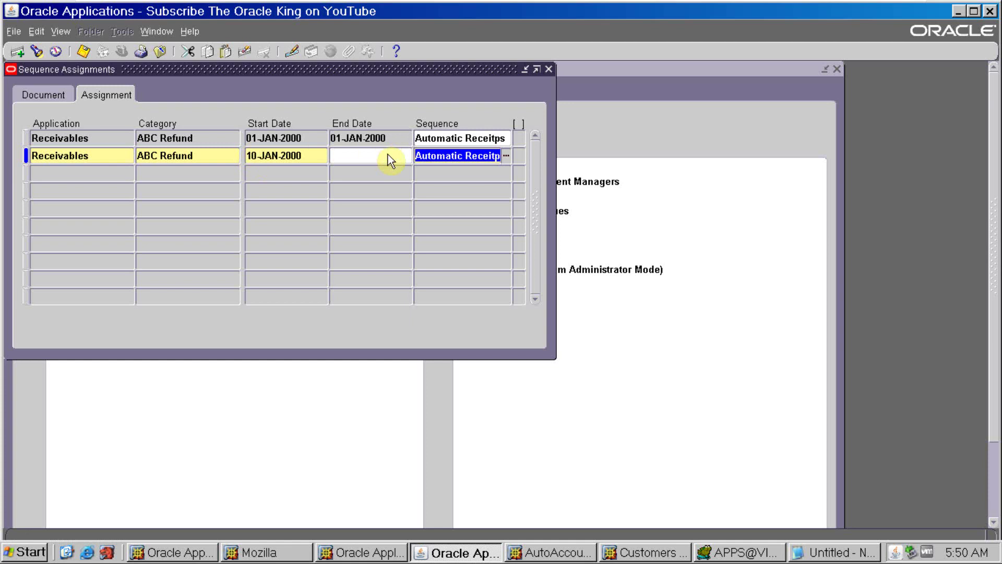
pyautogui.hotkey('ctrl', 's')
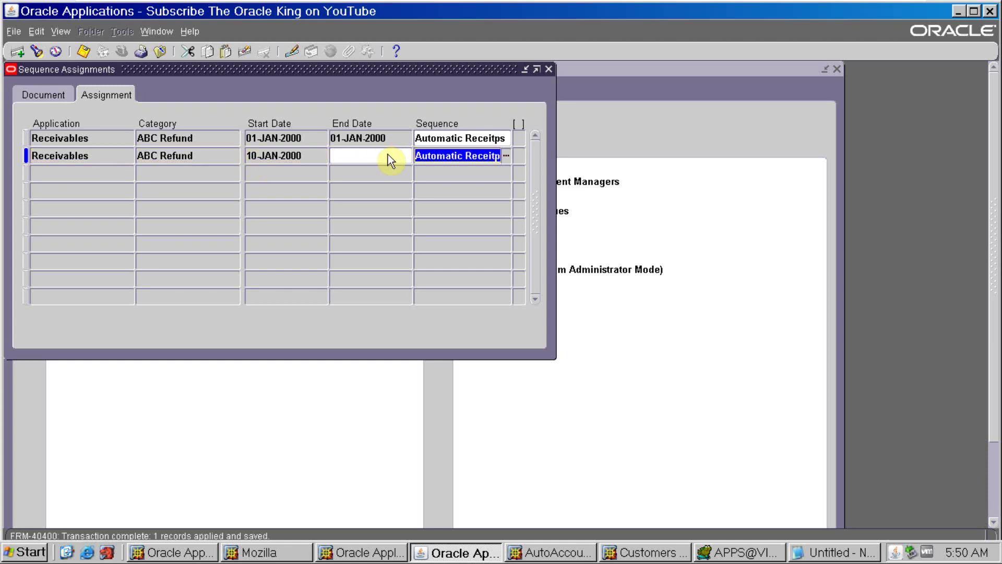
pyautogui.press('F4')
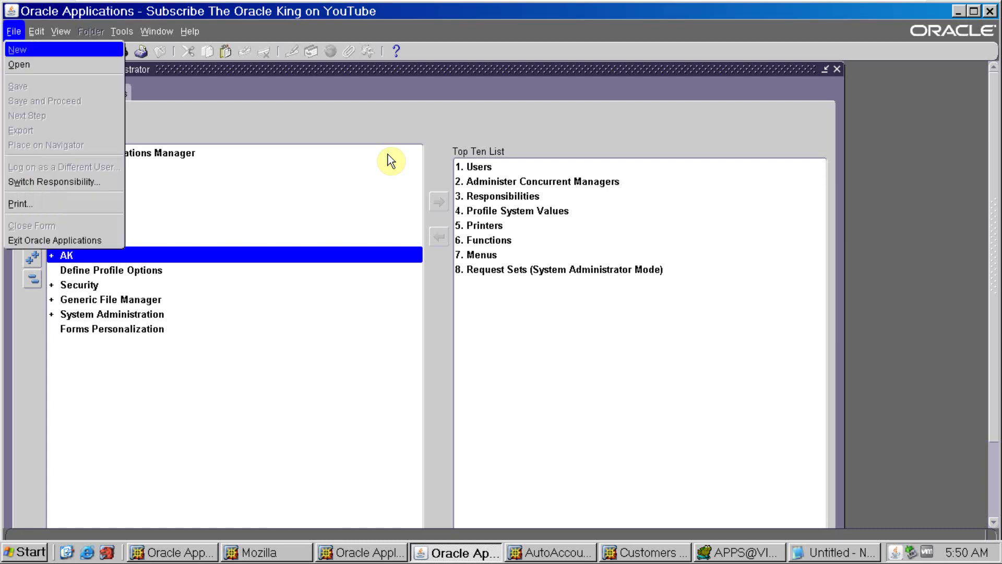
# Switch to the Receivables, Vision Operations (USA) responsibility and open Transactions from the Top Ten List.
pyautogui.hotkey('alt', 'f')
pyautogui.press('r')
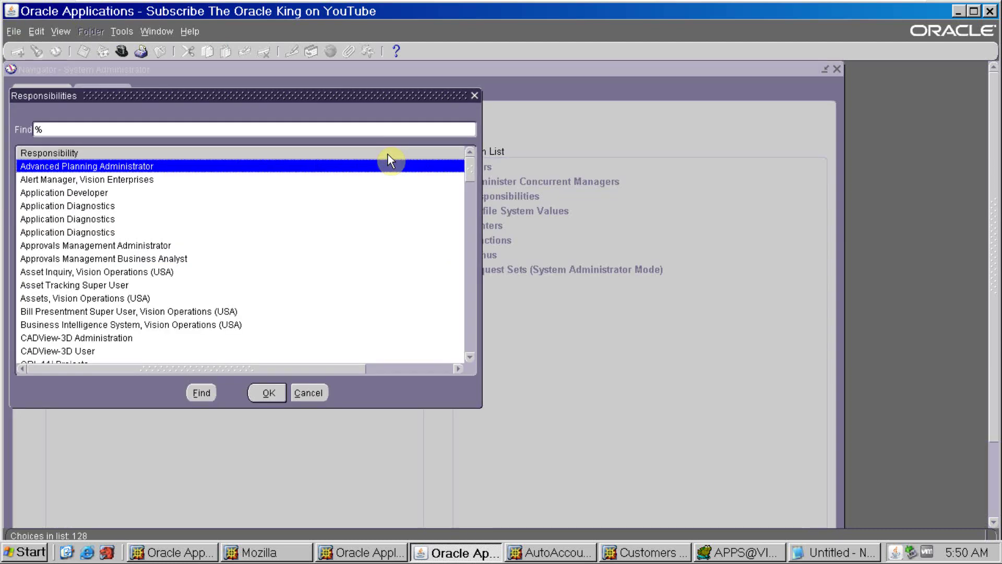
pyautogui.write('receivables')
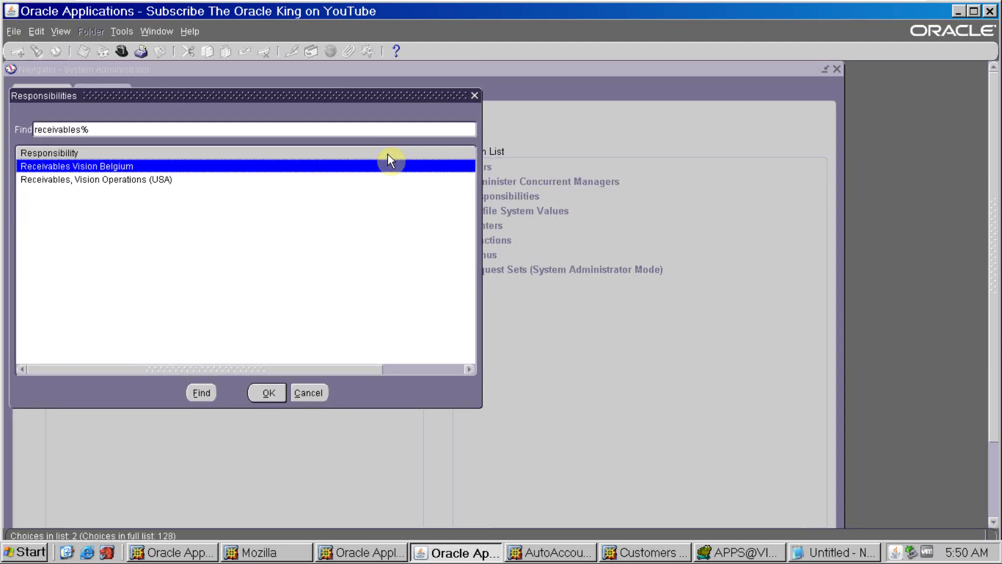
pyautogui.press('Down')
pyautogui.press('Return')
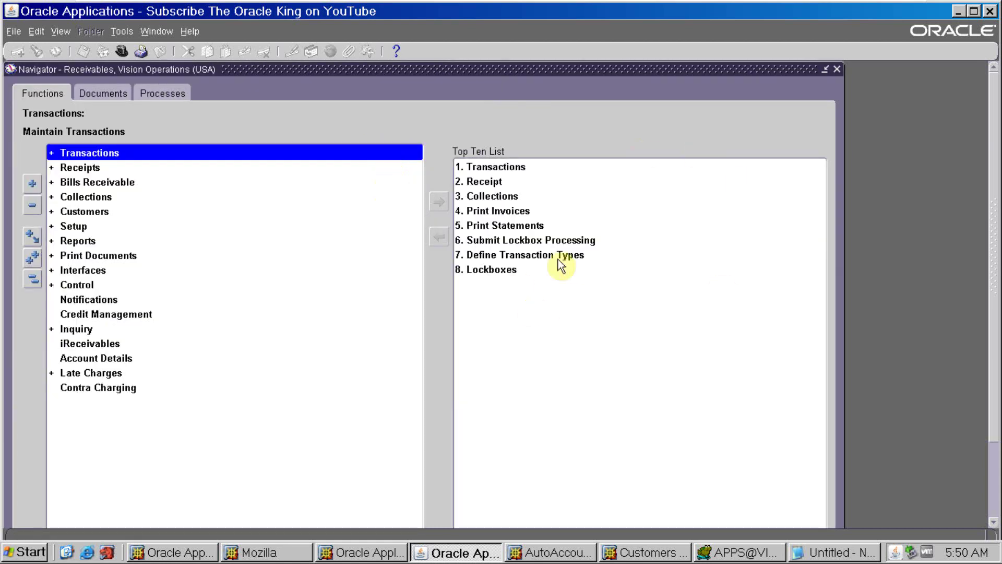
pyautogui.doubleClick(475, 168)
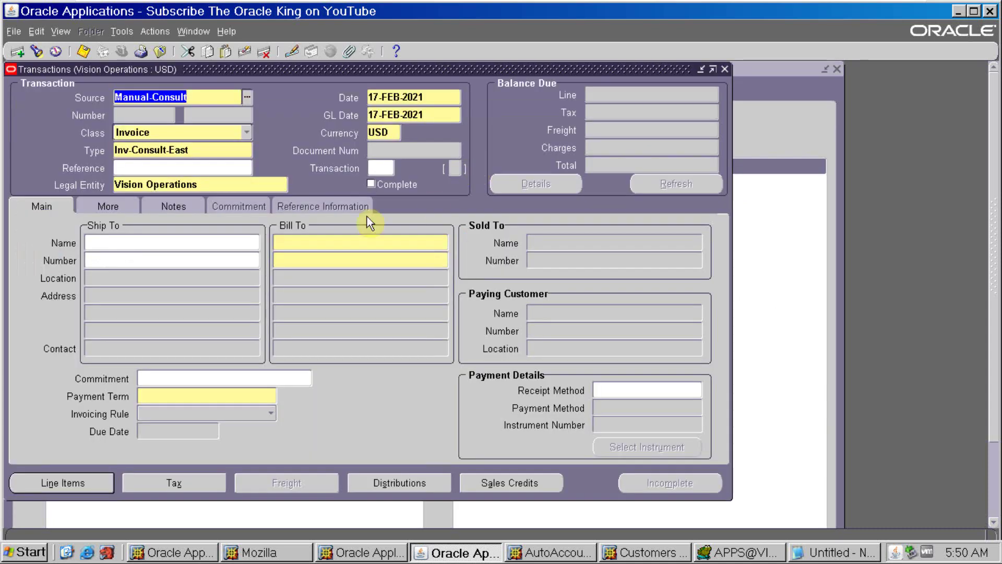
# Make the new transaction a Credit Memo of type CM-Consult-East.
pyautogui.click(224, 136)
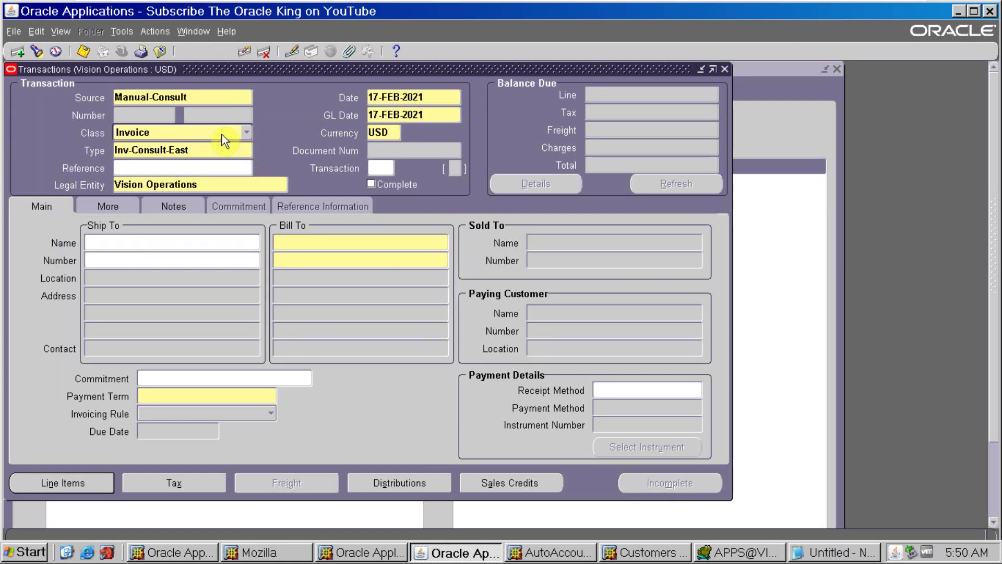
pyautogui.click(207, 75)
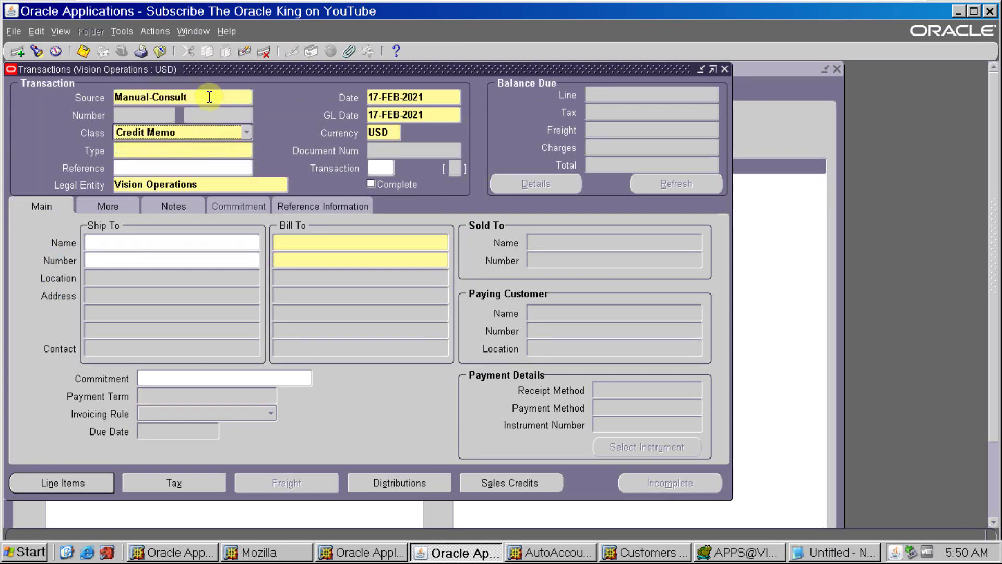
pyautogui.click(276, 148)
pyautogui.click(236, 149)
pyautogui.click(247, 152)
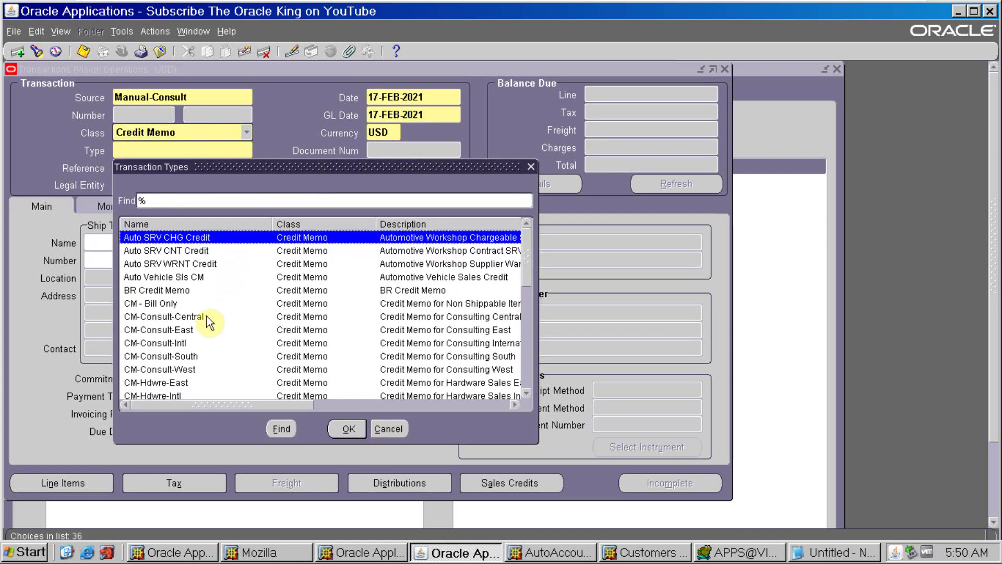
pyautogui.click(207, 331)
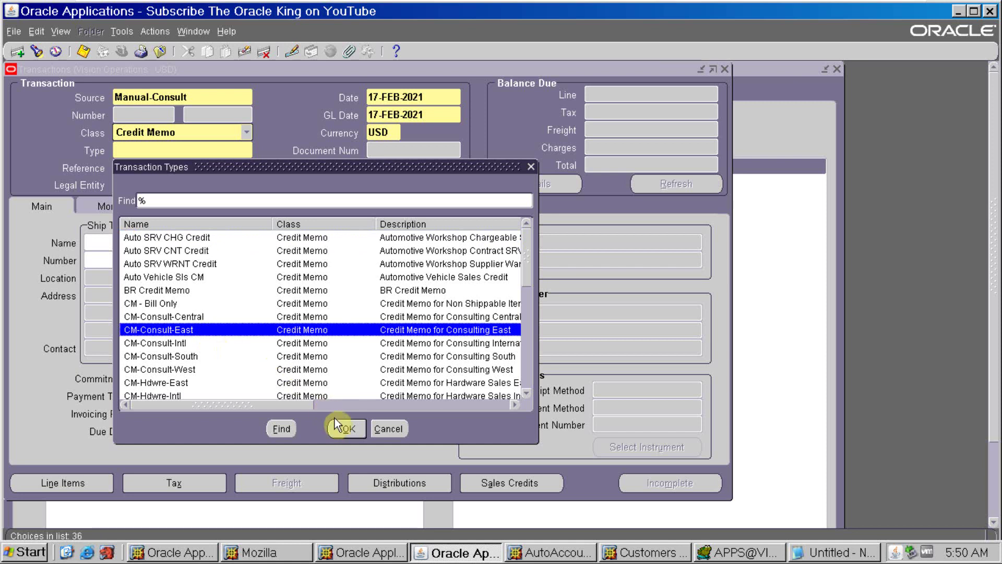
pyautogui.click(346, 431)
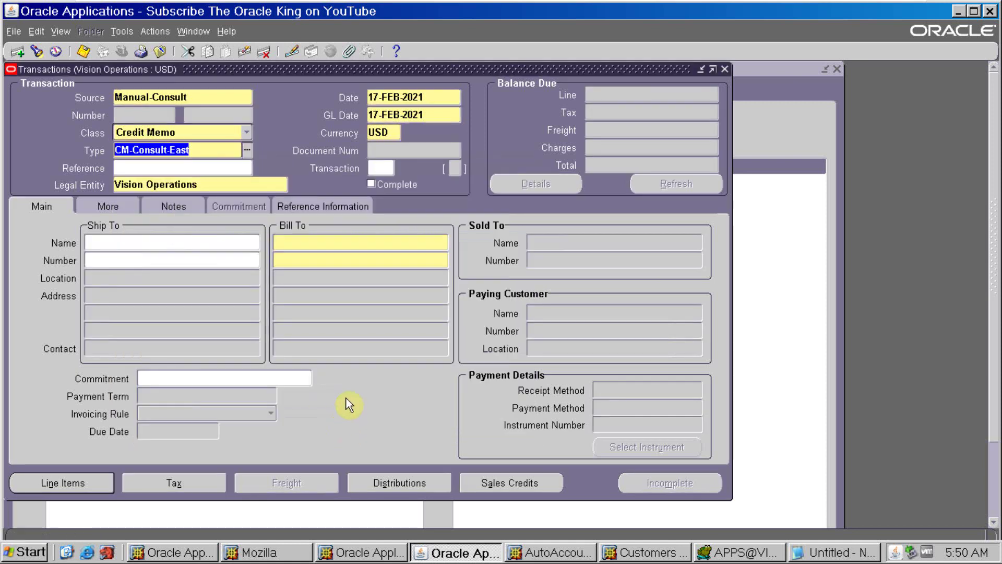
# Bill the credit memo to ABC Application Software by entering its customer number.
pyautogui.click(329, 259)
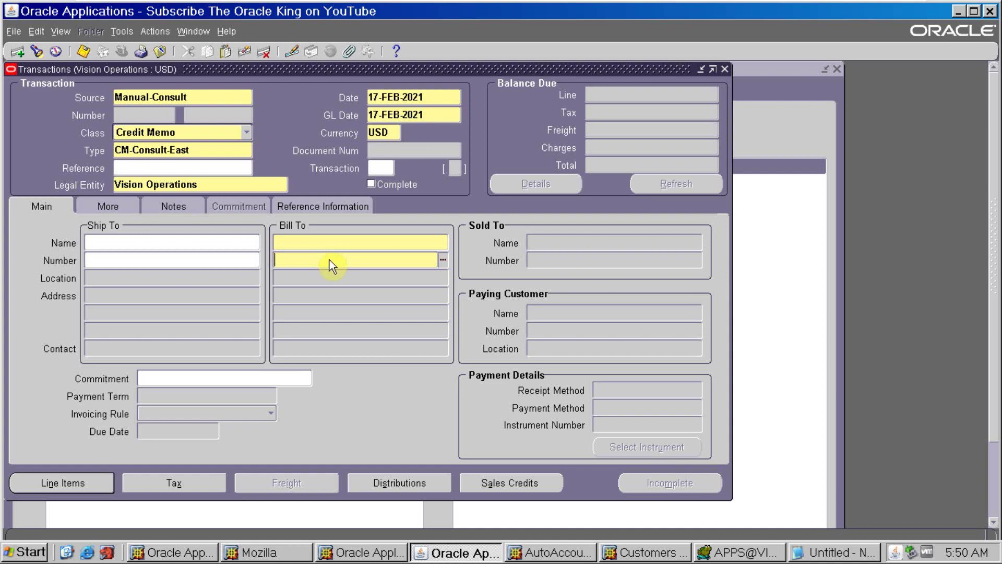
pyautogui.write('2636')
pyautogui.press('Tab')
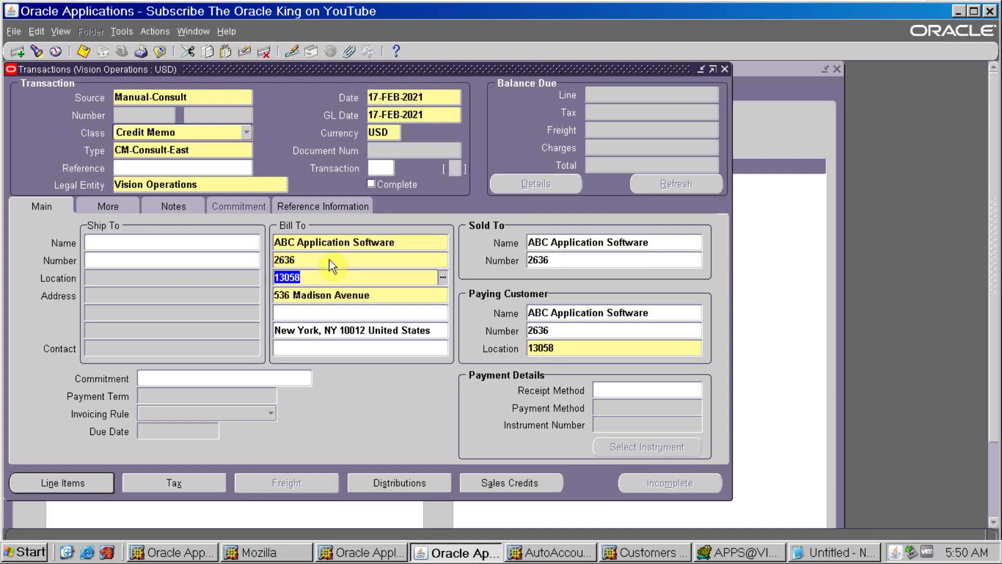
pyautogui.click(95, 490)
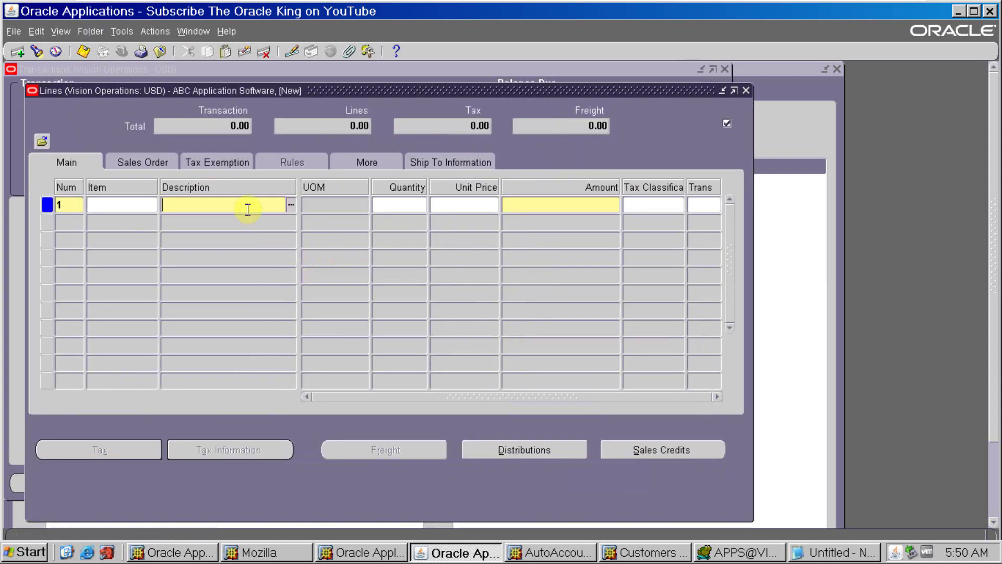
# Enter credit memo line 1 with description Refund Activity and quantity 2.
pyautogui.write('Refund Activity')
pyautogui.press('Tab')
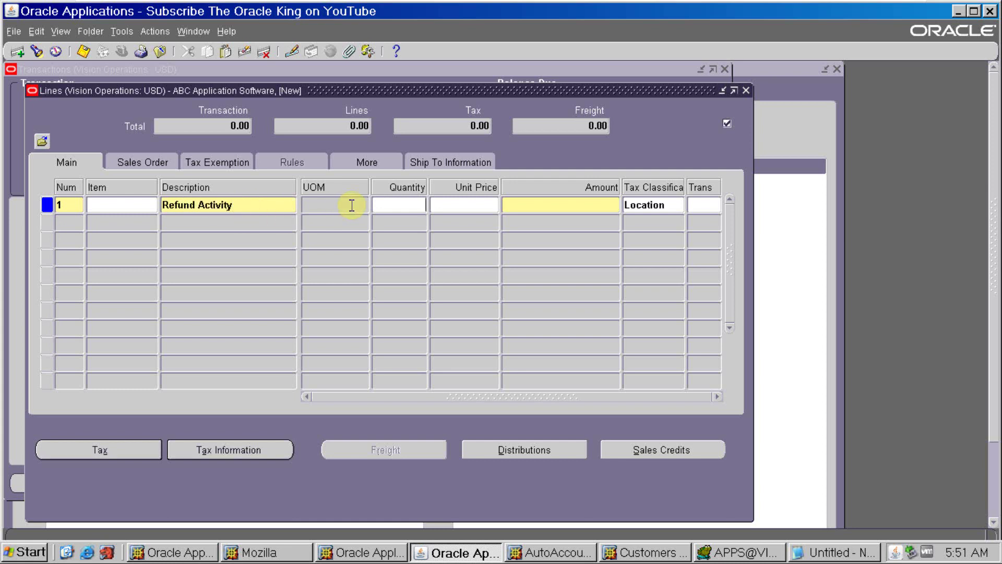
pyautogui.write('2')
pyautogui.press('Tab')
# Give line 1 a unit price of -200 and review the account distributions for all lines.
pyautogui.write('-200')
pyautogui.press('Tab')
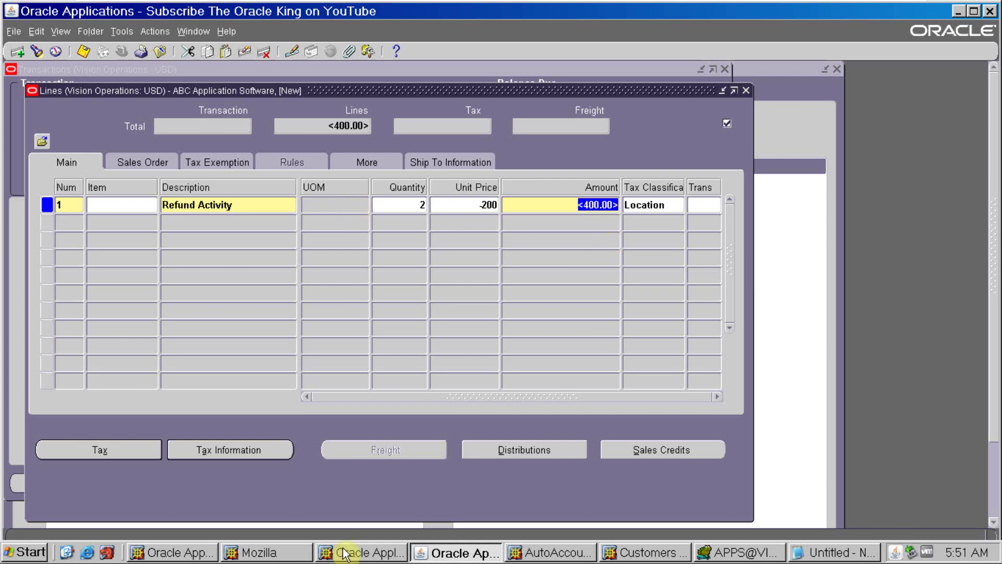
pyautogui.click(488, 451)
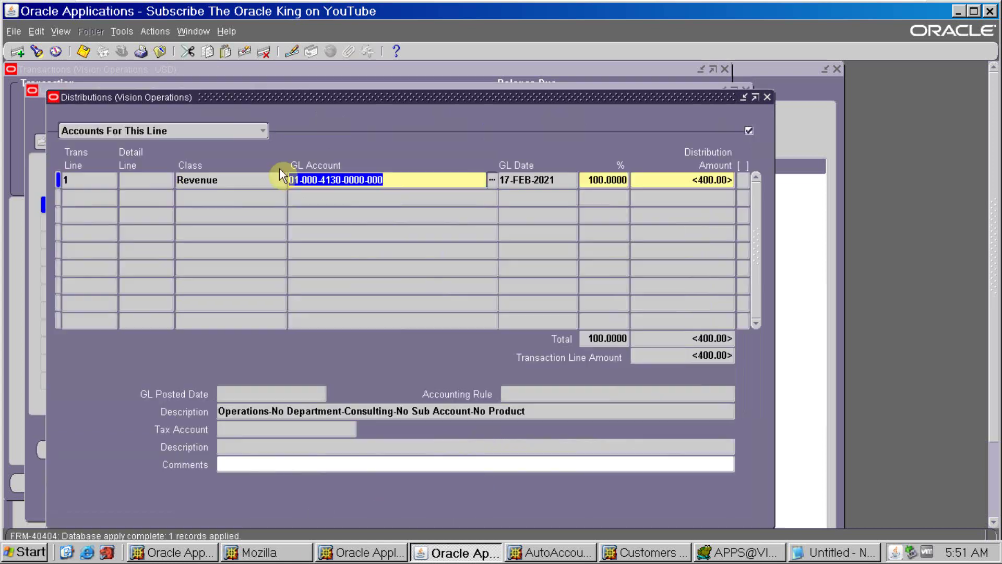
pyautogui.click(245, 132)
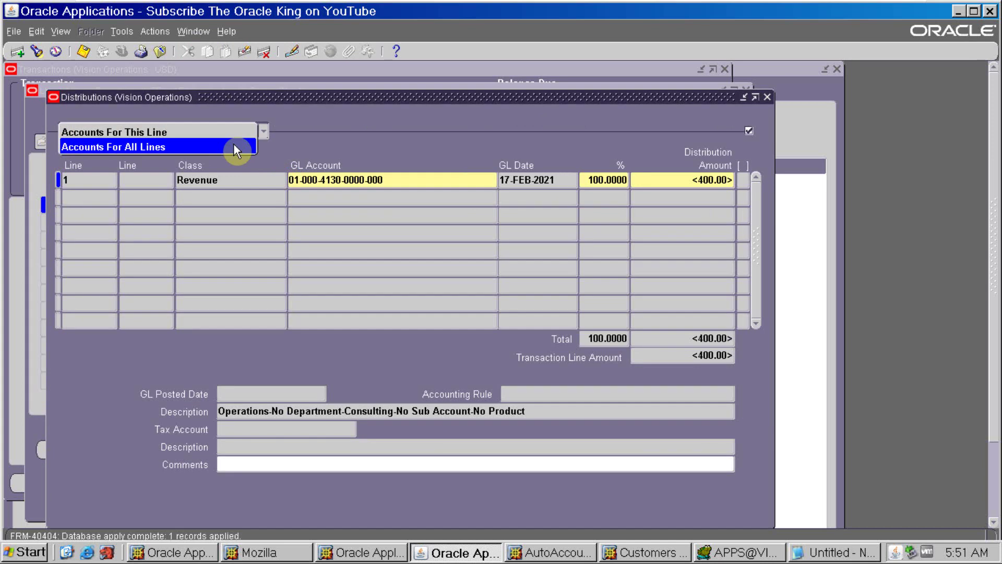
pyautogui.click(234, 144)
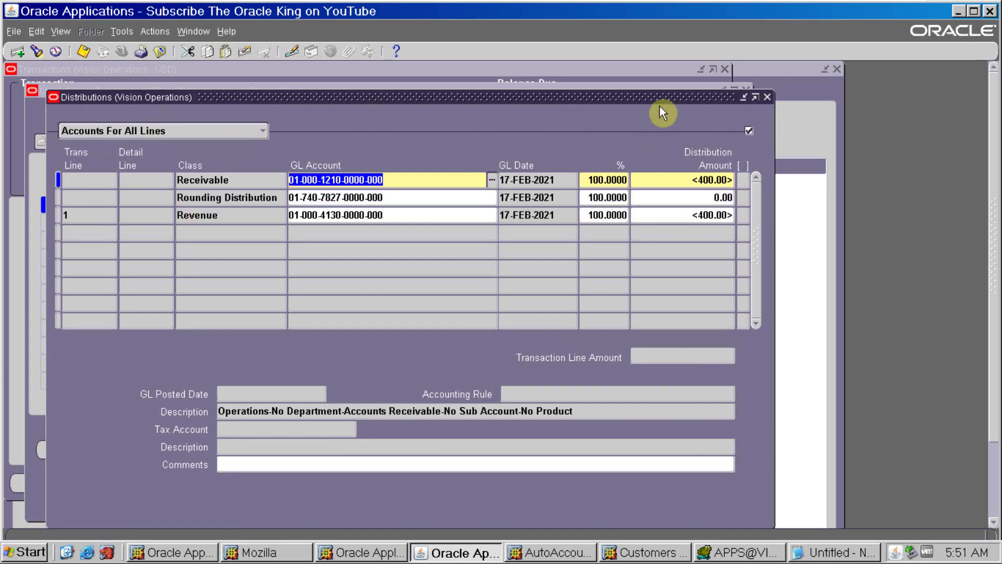
pyautogui.click(766, 98)
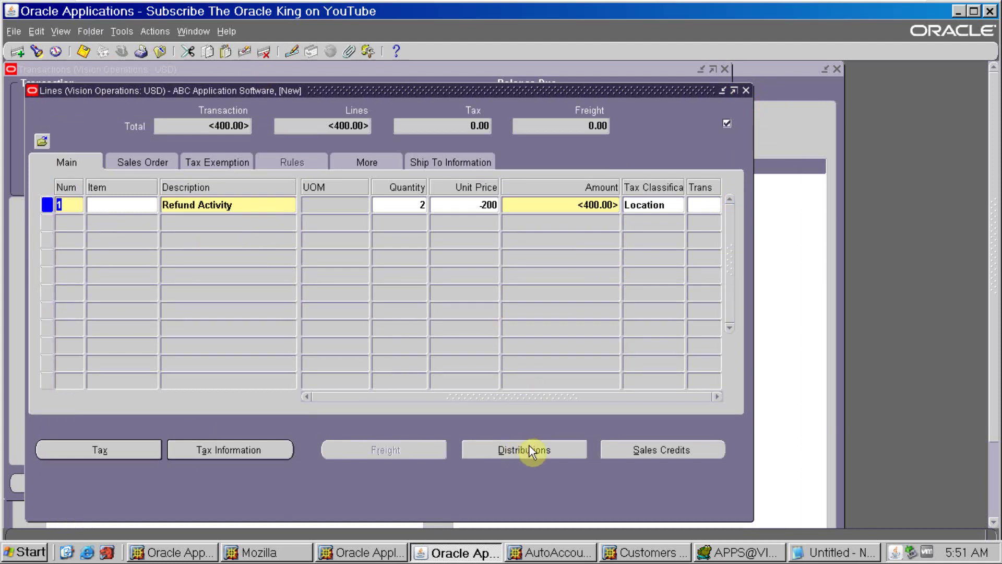
pyautogui.click(747, 90)
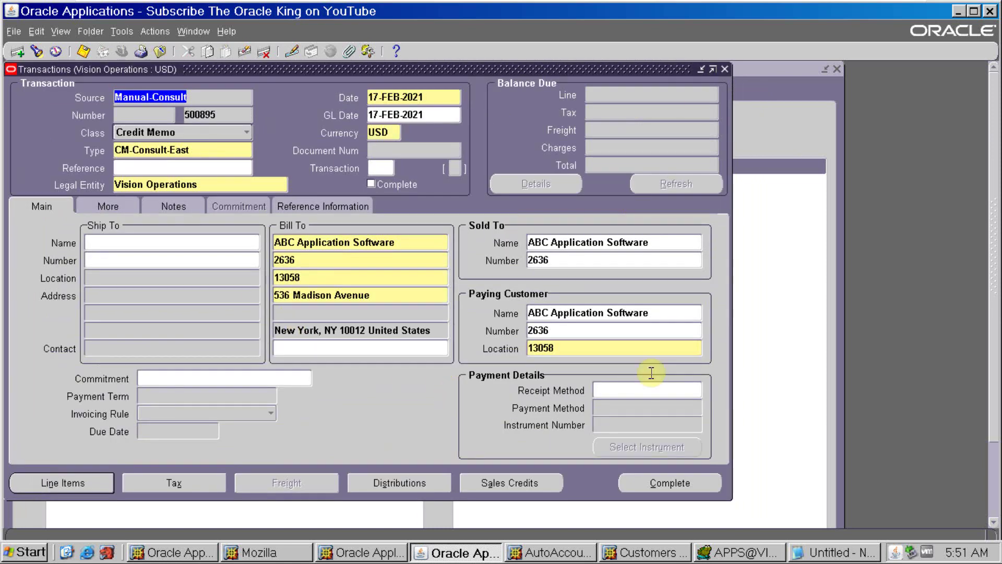
# Complete credit memo 500895 and paste its number onto a new line in Notepad.
pyautogui.click(655, 486)
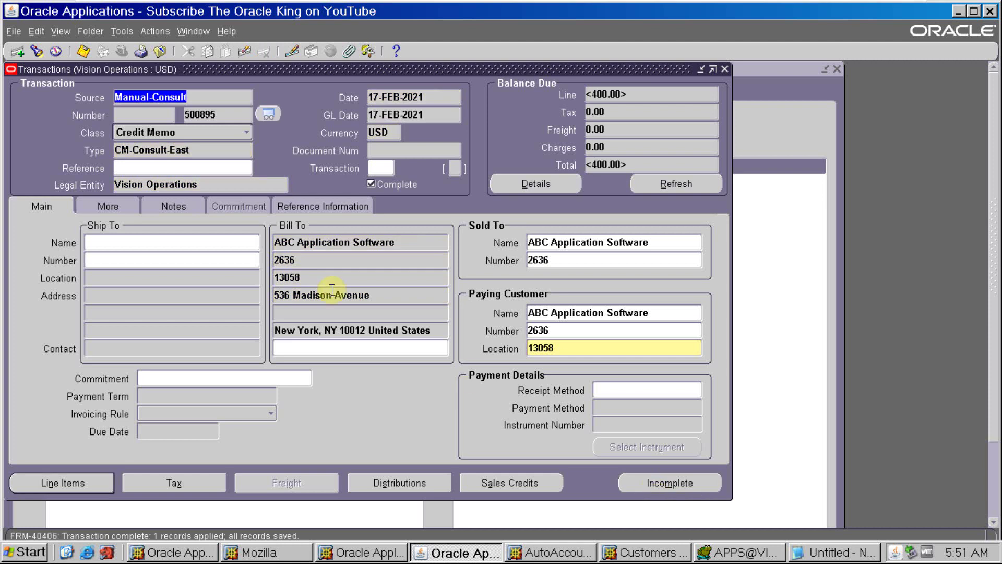
pyautogui.click(222, 116)
pyautogui.hotkey('ctrl', 'c')
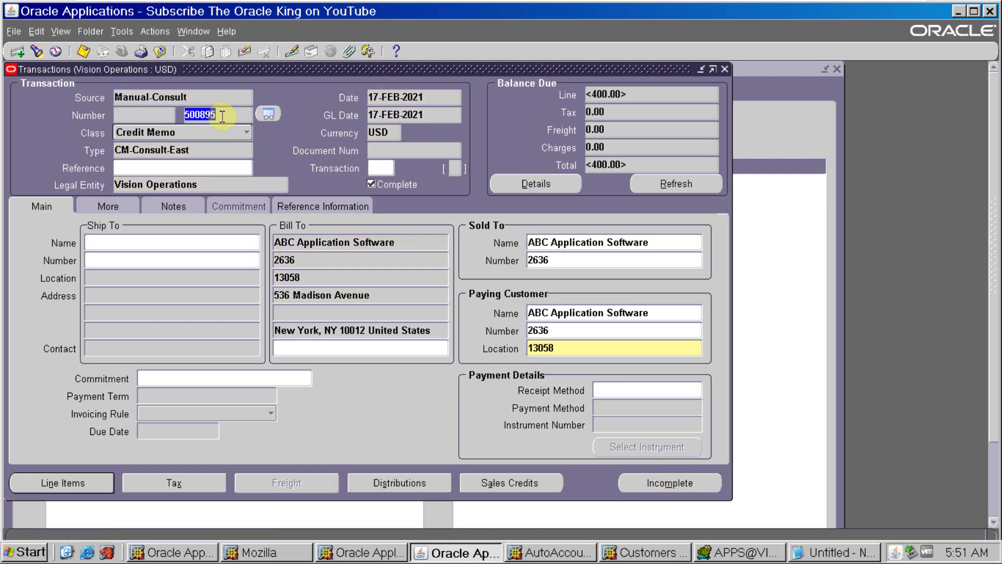
pyautogui.hotkey('alt', 'Tab')
pyautogui.hotkey('alt', 'Tab')
pyautogui.click(834, 545)
pyautogui.click(756, 393)
pyautogui.press('Return')
pyautogui.hotkey('ctrl', 'v')
pyautogui.hotkey('alt', 'Tab')
# Open Actions > Applications for credit memo 500895 and list the open items to apply to.
pyautogui.click(156, 33)
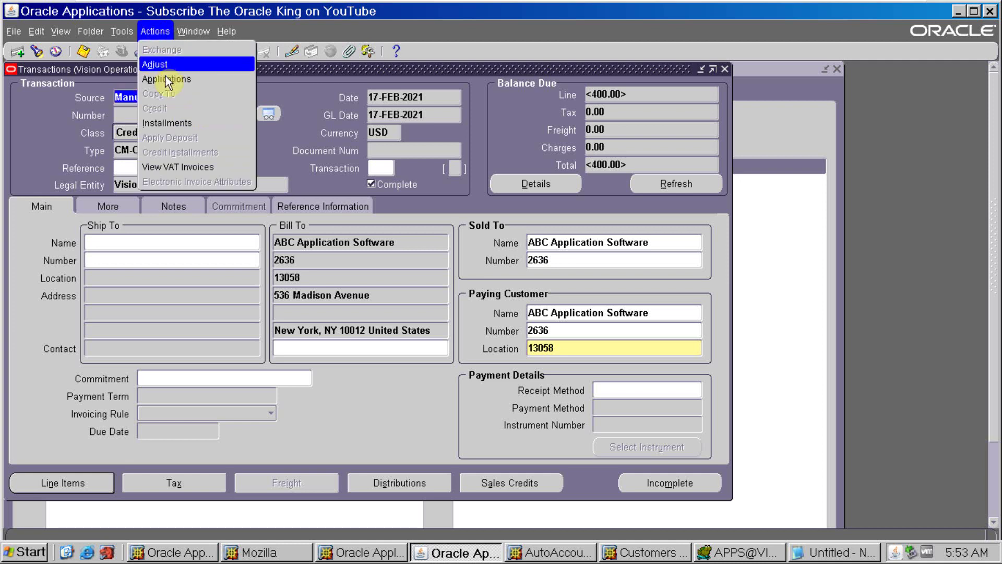
pyautogui.click(166, 78)
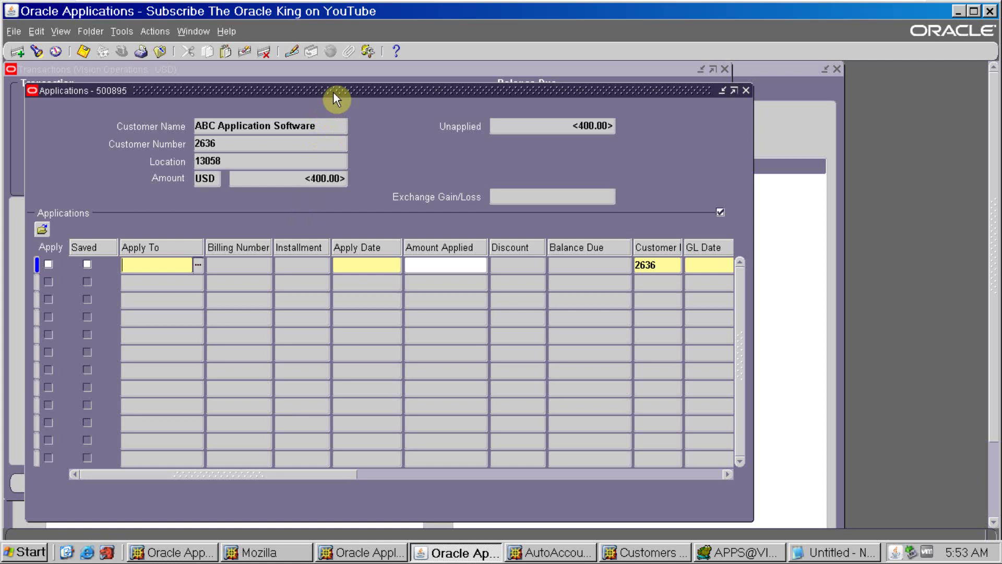
pyautogui.moveTo(333, 92); pyautogui.dragTo(534, 145)
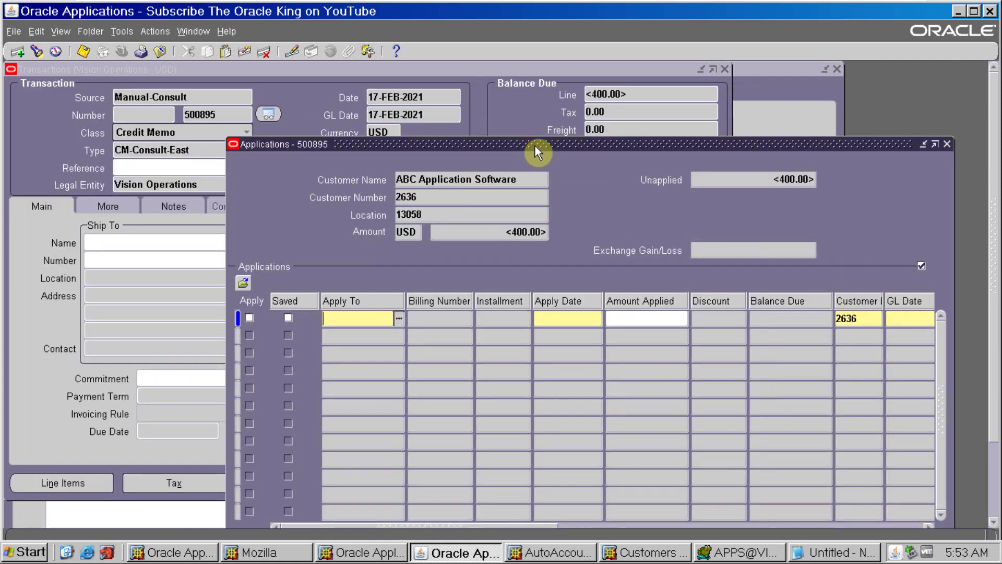
pyautogui.click(947, 143)
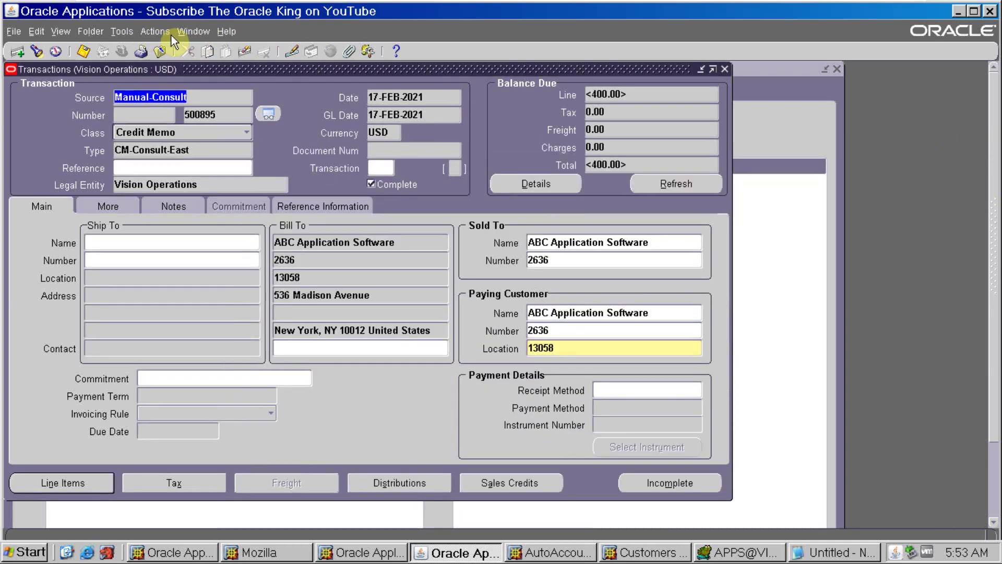
pyautogui.click(155, 32)
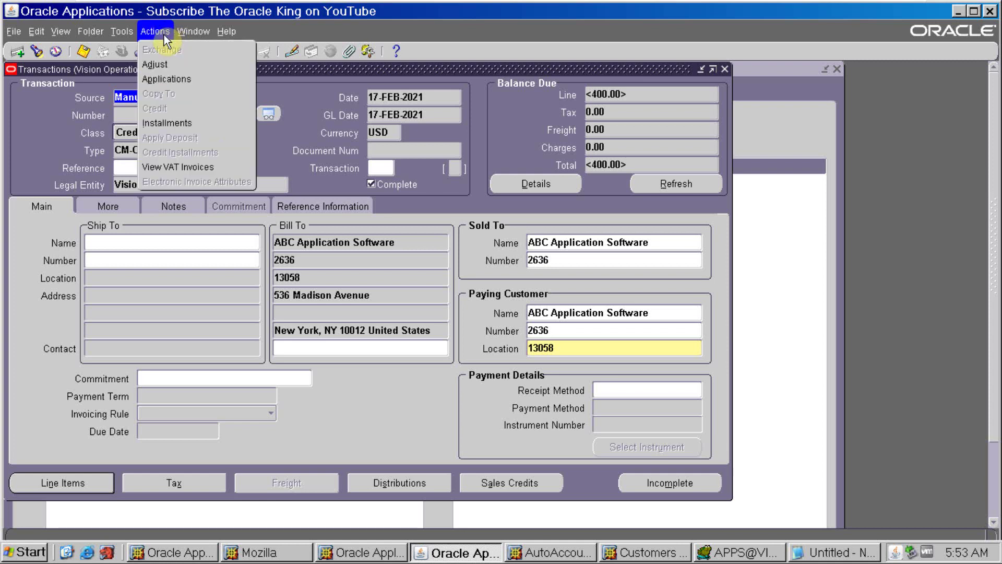
pyautogui.click(167, 77)
pyautogui.moveTo(374, 89); pyautogui.dragTo(637, 115)
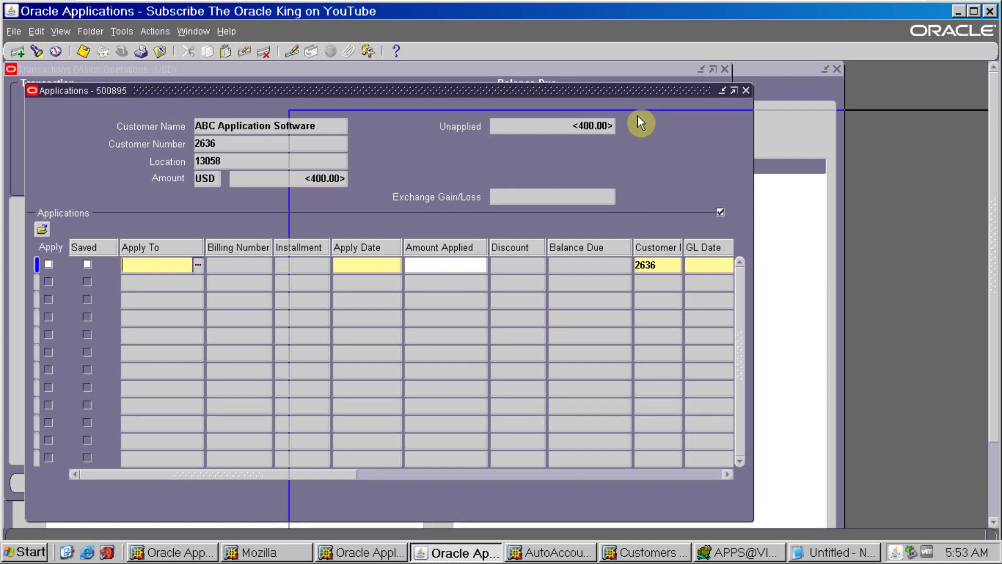
pyautogui.click(461, 293)
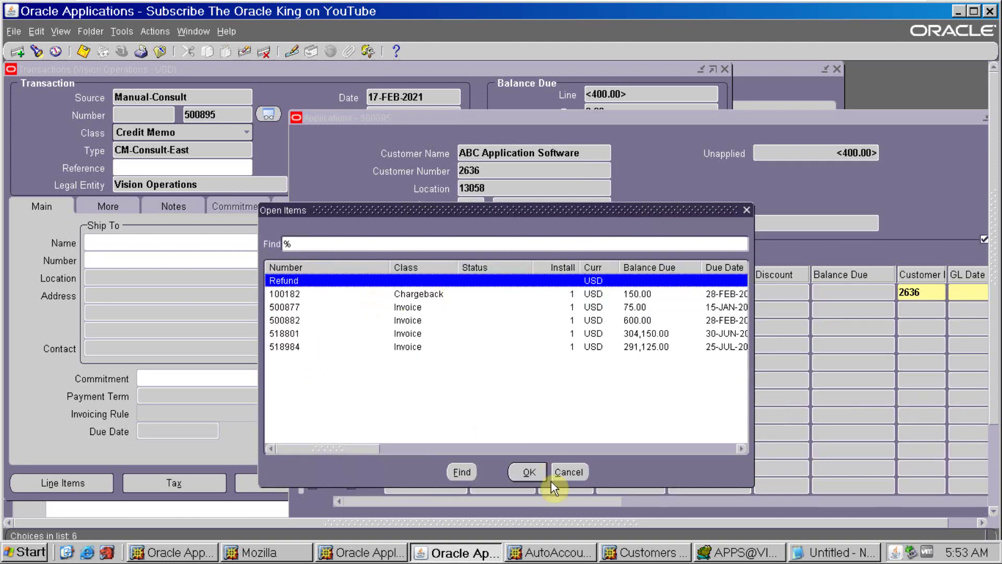
# Apply the credit memo's 400.00 to Refund with the default apply date.
pyautogui.click(533, 474)
pyautogui.click(627, 288)
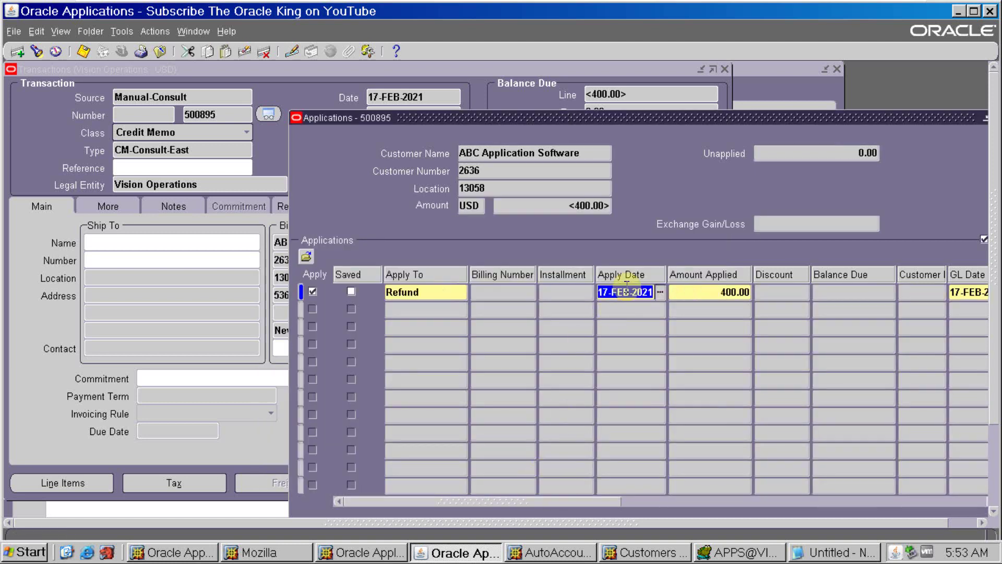
pyautogui.moveTo(605, 502); pyautogui.dragTo(655, 504)
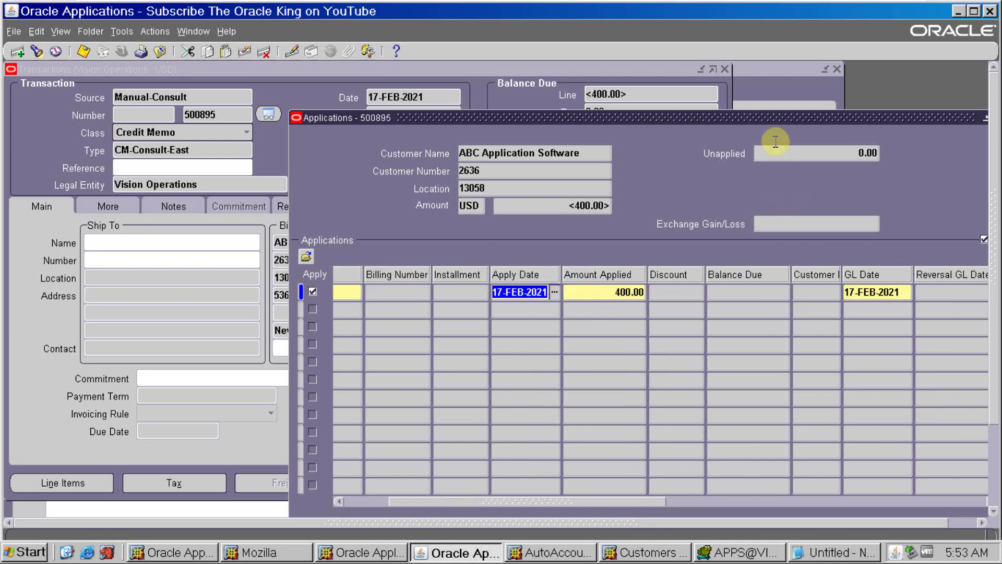
pyautogui.moveTo(776, 118); pyautogui.dragTo(740, 55)
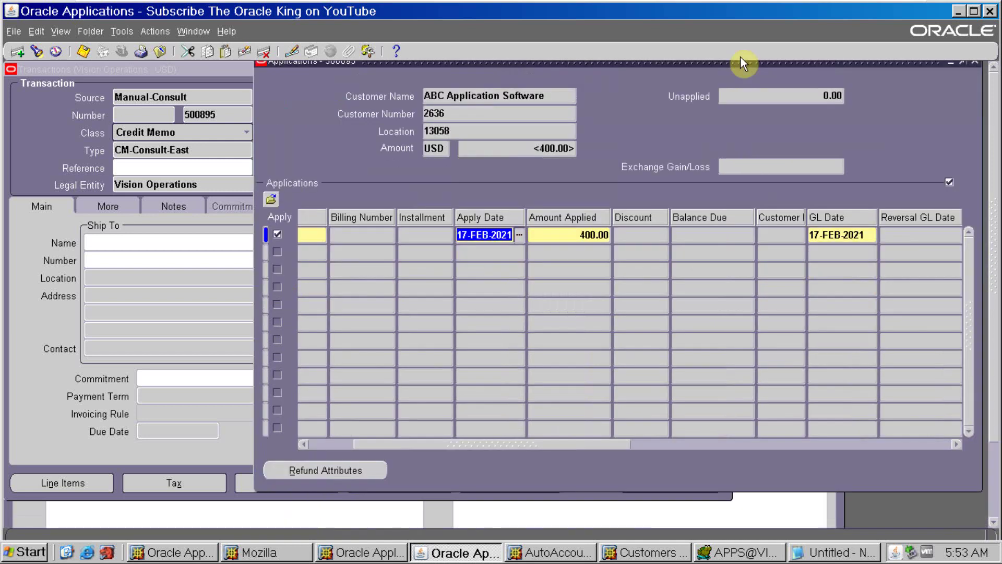
# Set the refund payment method to Check in the refund attributes and apply them.
pyautogui.click(322, 471)
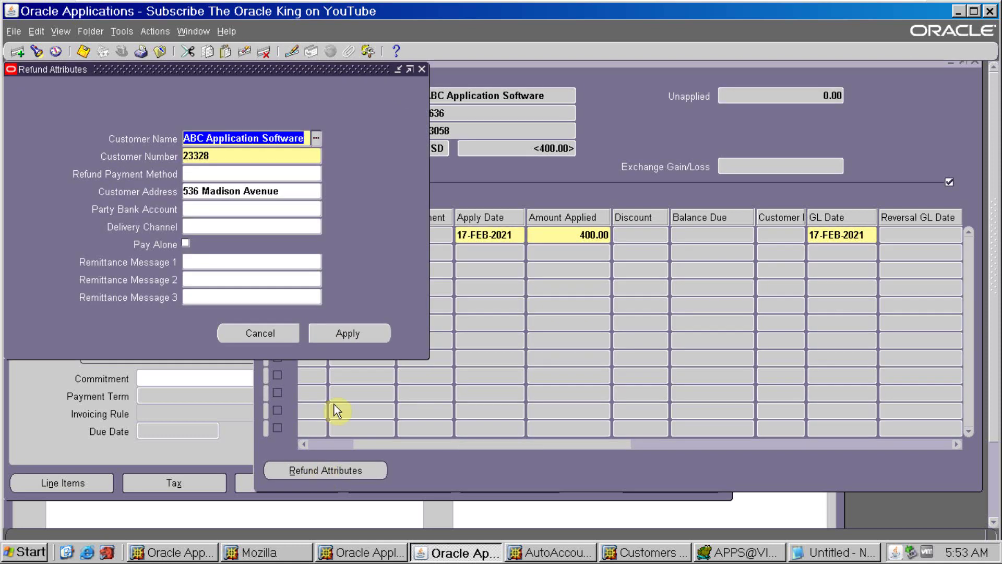
pyautogui.click(224, 172)
pyautogui.write('chec')
pyautogui.press('Tab')
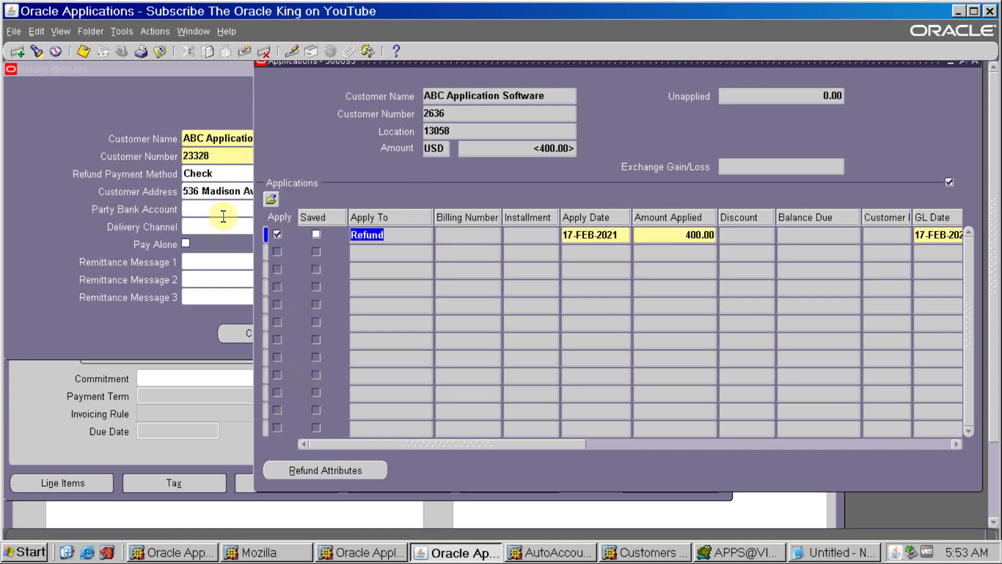
pyautogui.click(175, 344)
pyautogui.click(349, 333)
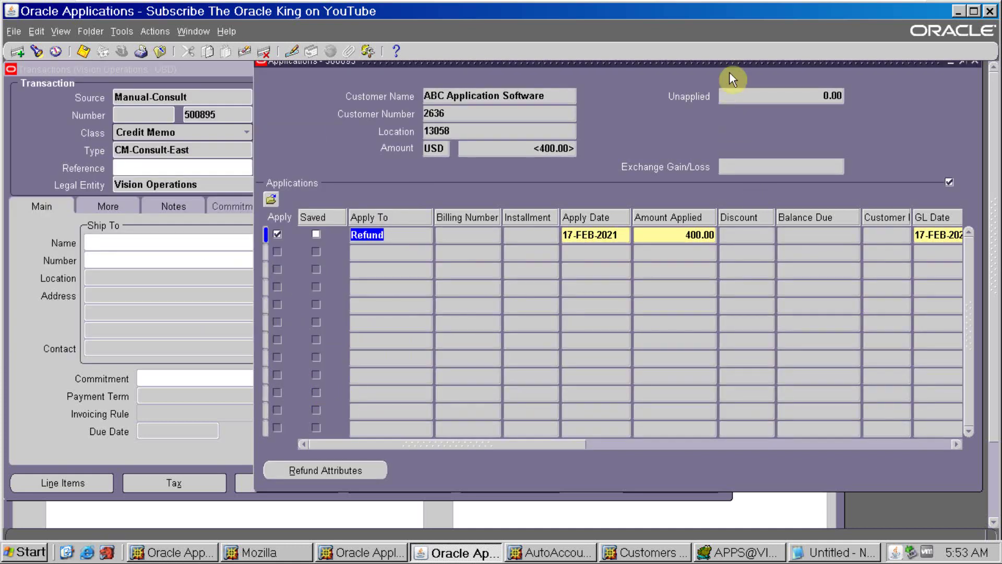
# Save the refund application and view the status of its 400.00 payment request.
pyautogui.click(83, 52)
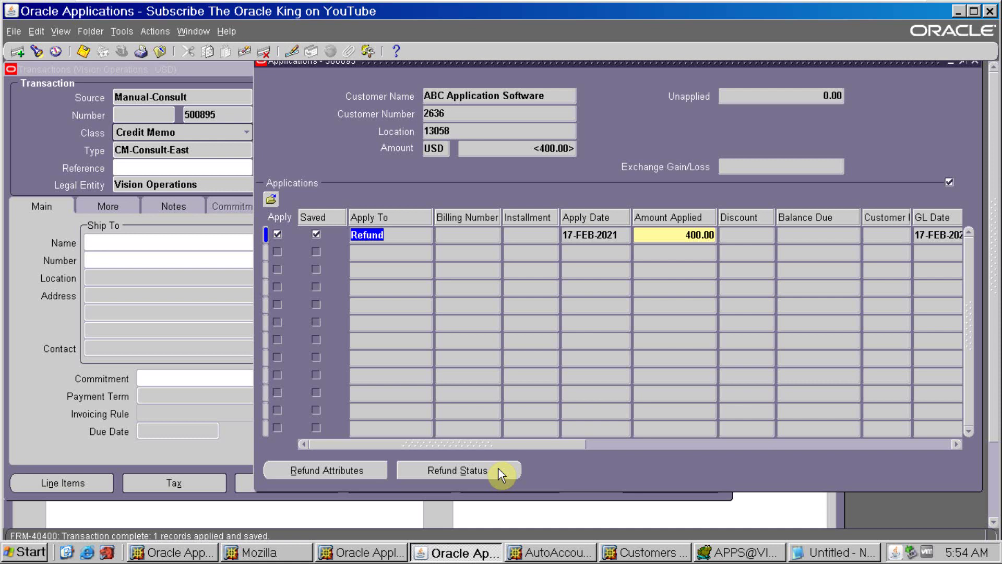
pyautogui.click(498, 470)
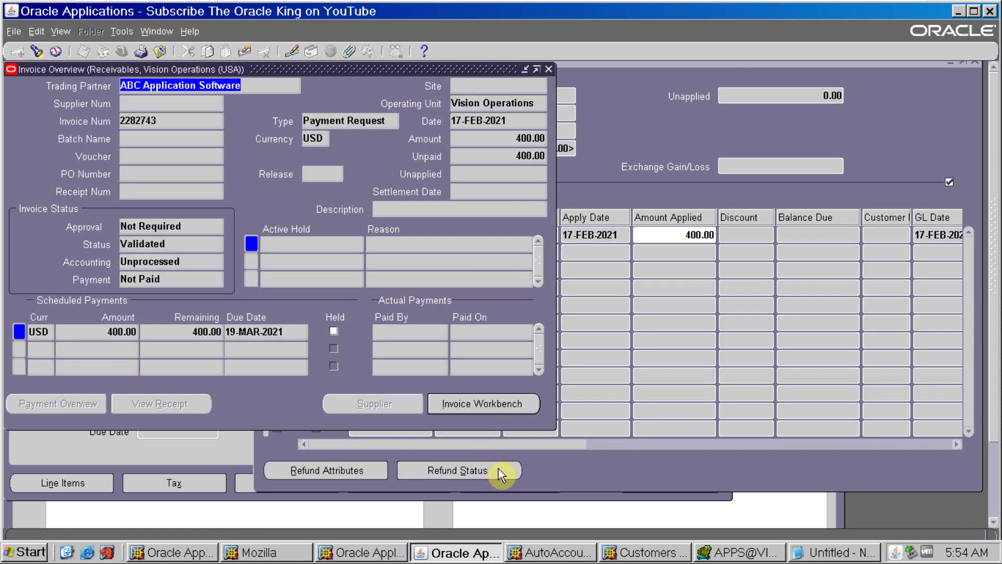
# Paste invoice number 2282743 into Notepad below 500895, labelled '-- ap invoice'.
pyautogui.doubleClick(163, 122)
pyautogui.hotkey('ctrl', 'c')
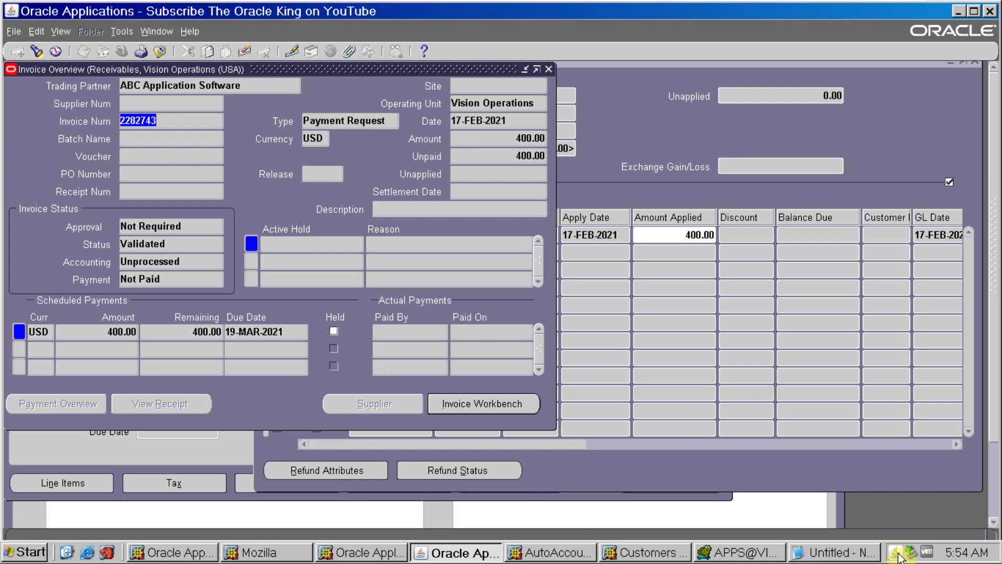
pyautogui.click(824, 553)
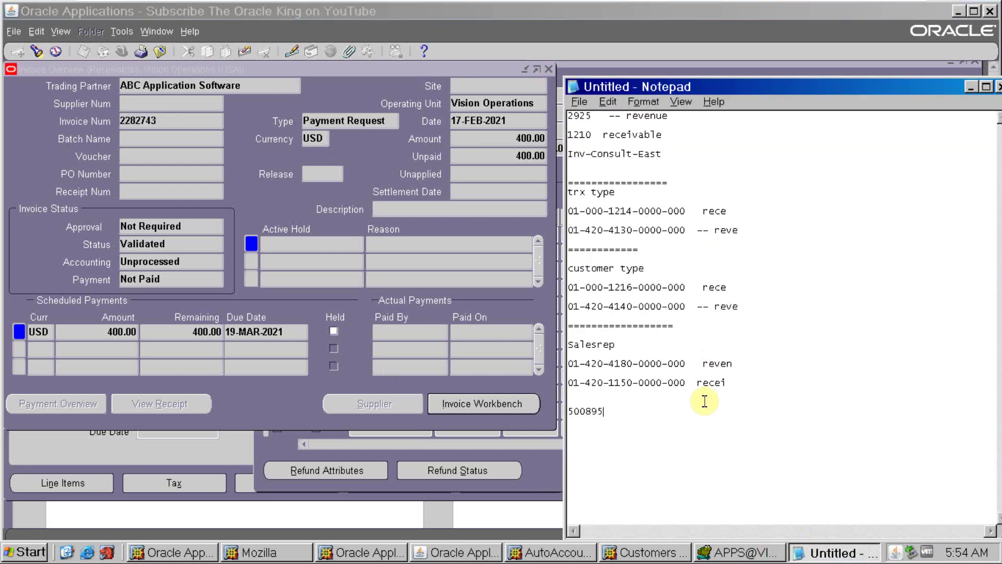
pyautogui.click(673, 420)
pyautogui.hotkey('ctrl', 'v')
pyautogui.write('-- ap ')
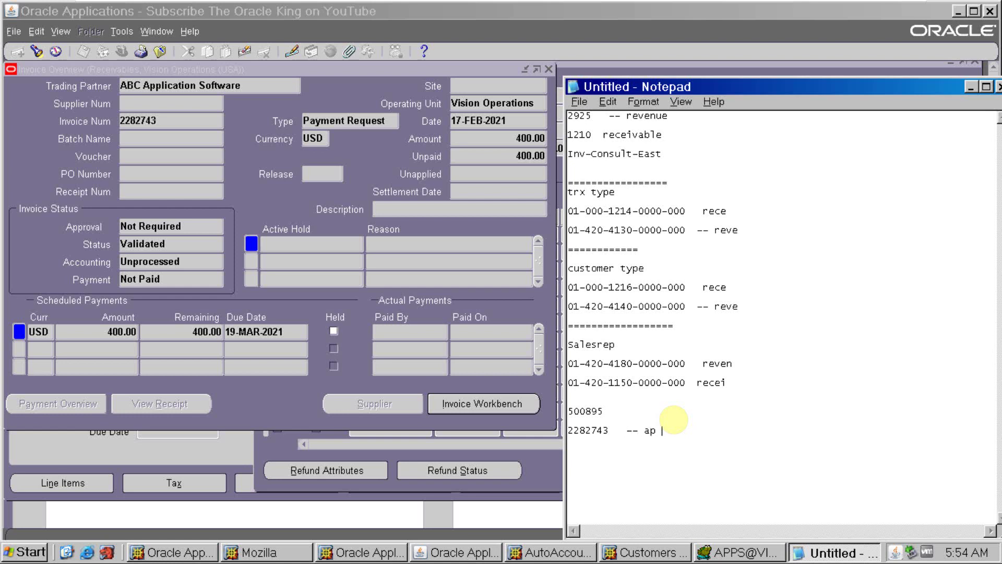
pyautogui.write('invoice')
pyautogui.hotkey('alt', 'Tab')
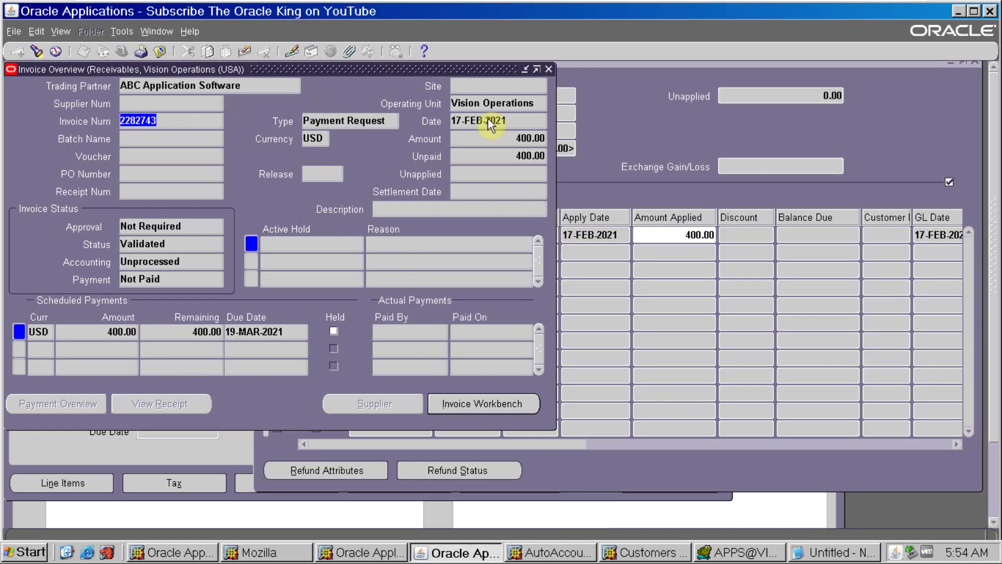
# Try the Invoice Workbench, dismiss the function-not-available error, and close Invoice Overview.
pyautogui.click(502, 407)
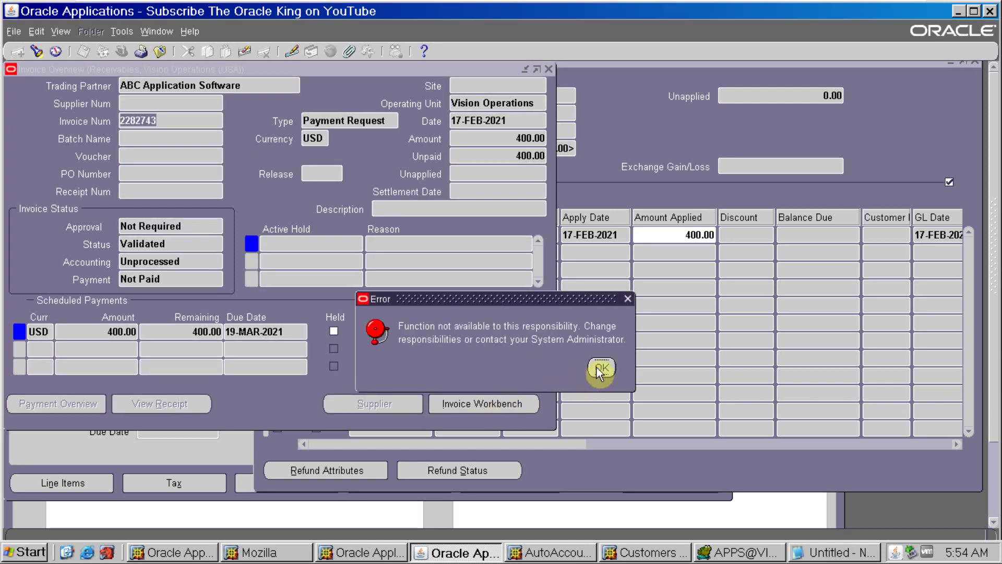
pyautogui.click(598, 367)
pyautogui.click(549, 70)
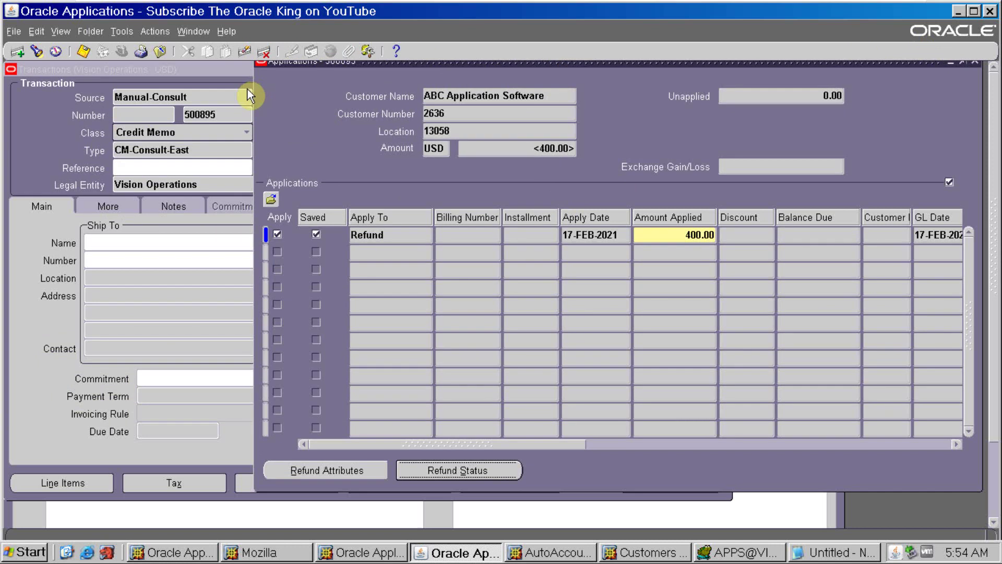
pyautogui.moveTo(292, 61); pyautogui.dragTo(284, 110)
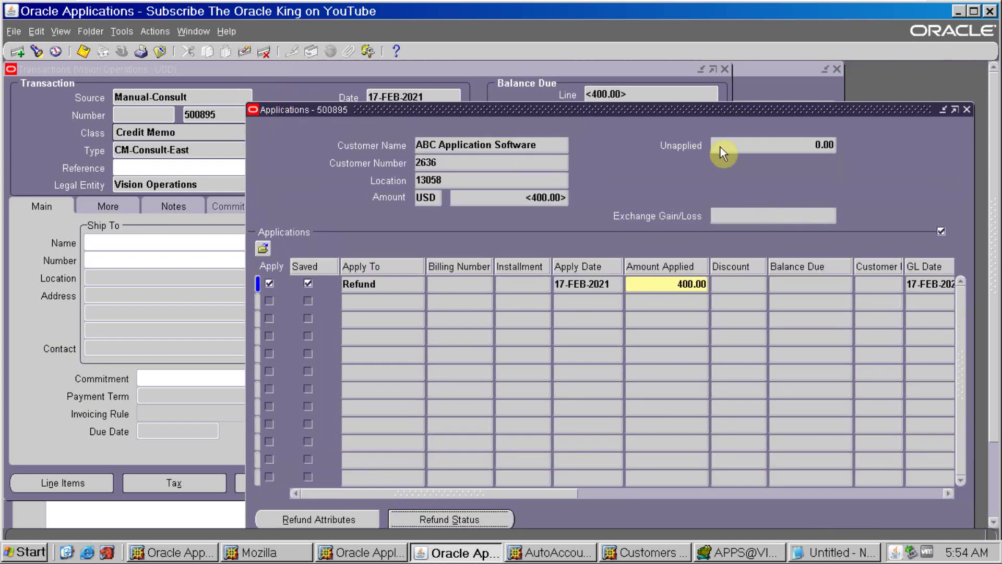
pyautogui.click(968, 111)
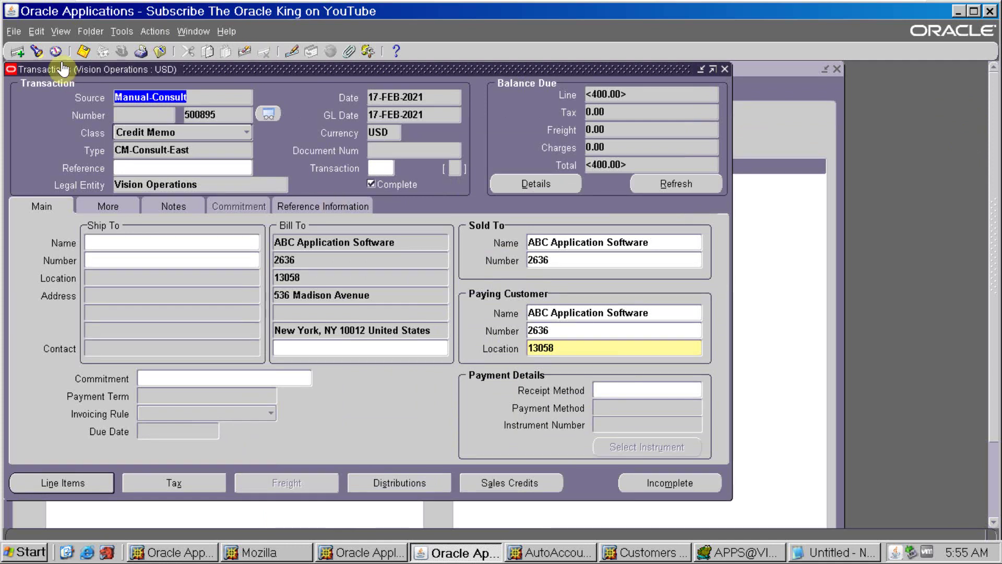
pyautogui.doubleClick(227, 111)
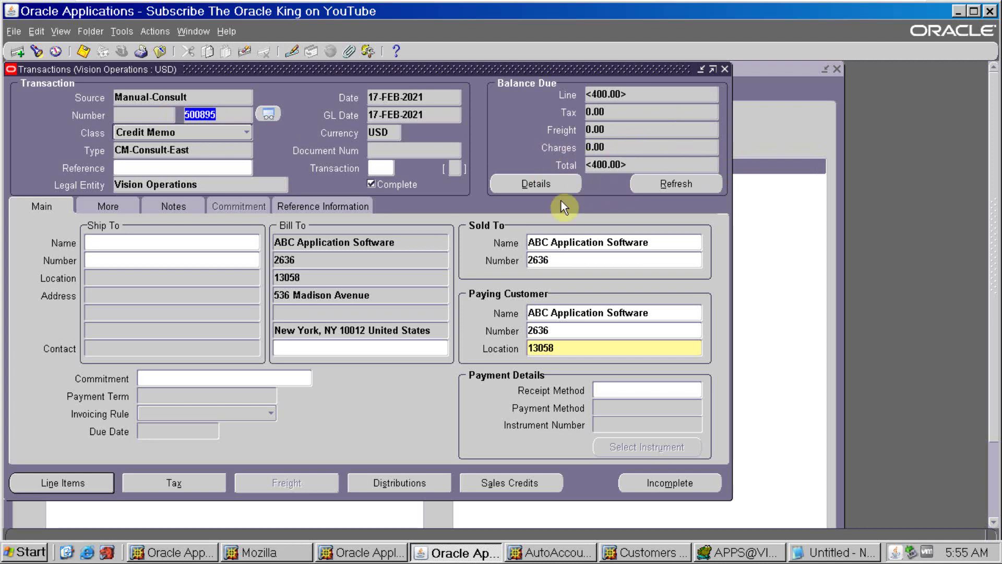
pyautogui.click(546, 183)
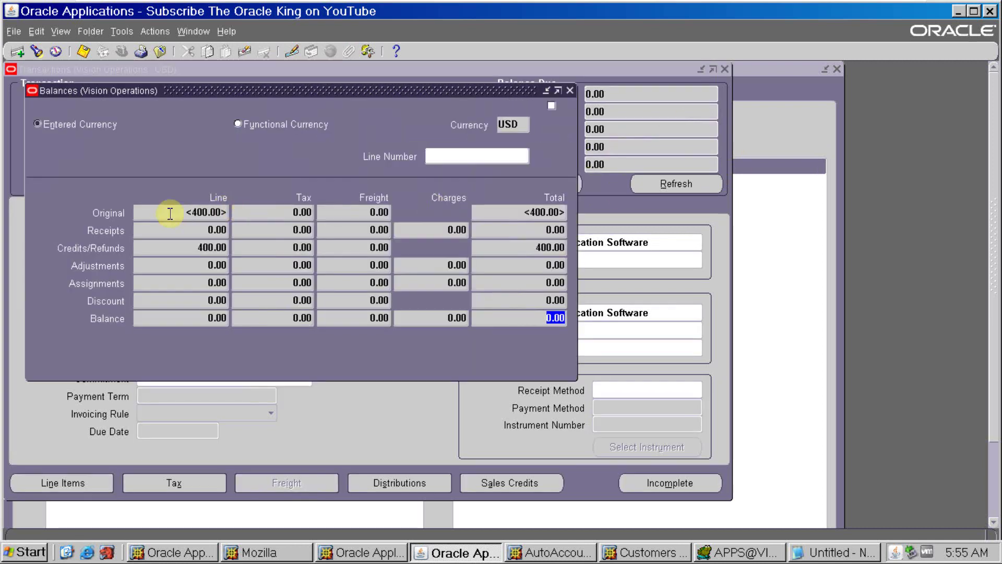
pyautogui.click(568, 93)
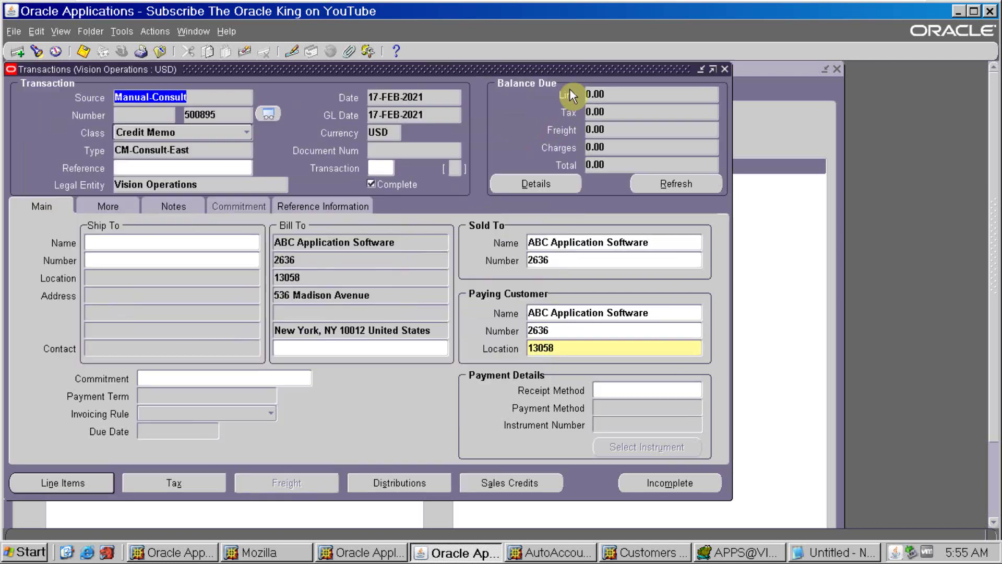
pyautogui.click(565, 188)
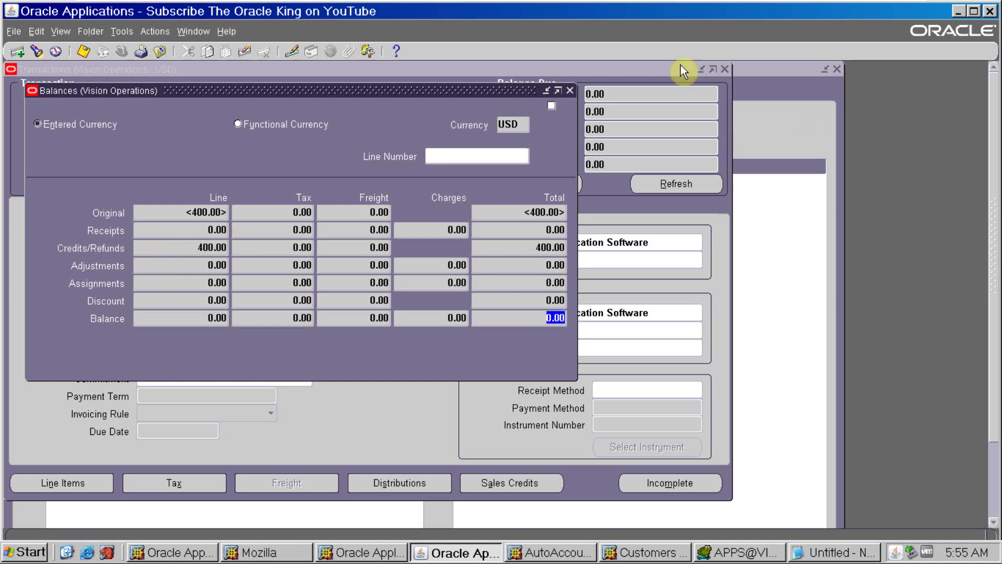
pyautogui.click(571, 92)
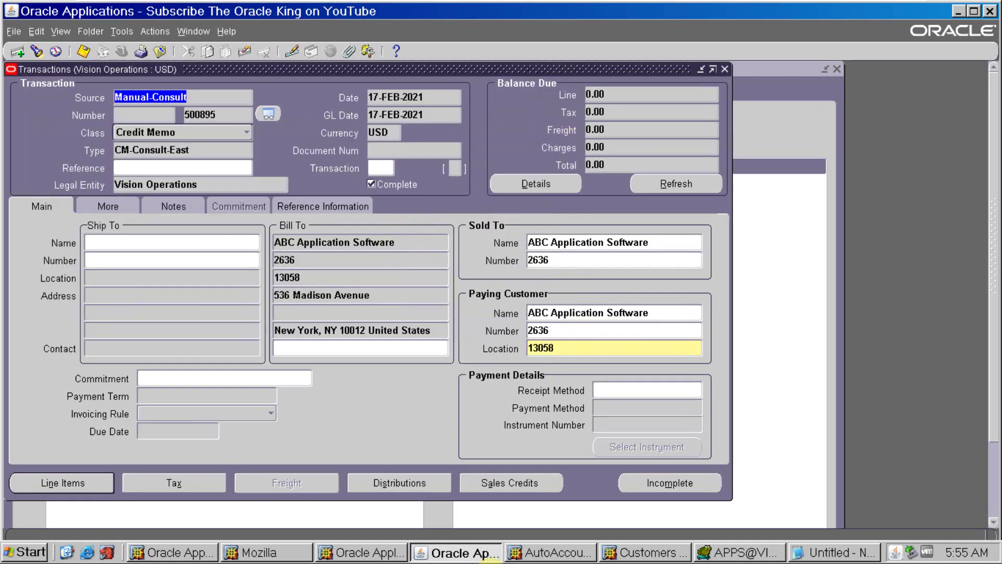
# Switch to the Payables, Vision Operations (USA) responsibility and open Invoices > Entry > Invoices.
pyautogui.press('F4')
pyautogui.hotkey('alt', 'f')
pyautogui.write('w')
pyautogui.write('pay%')
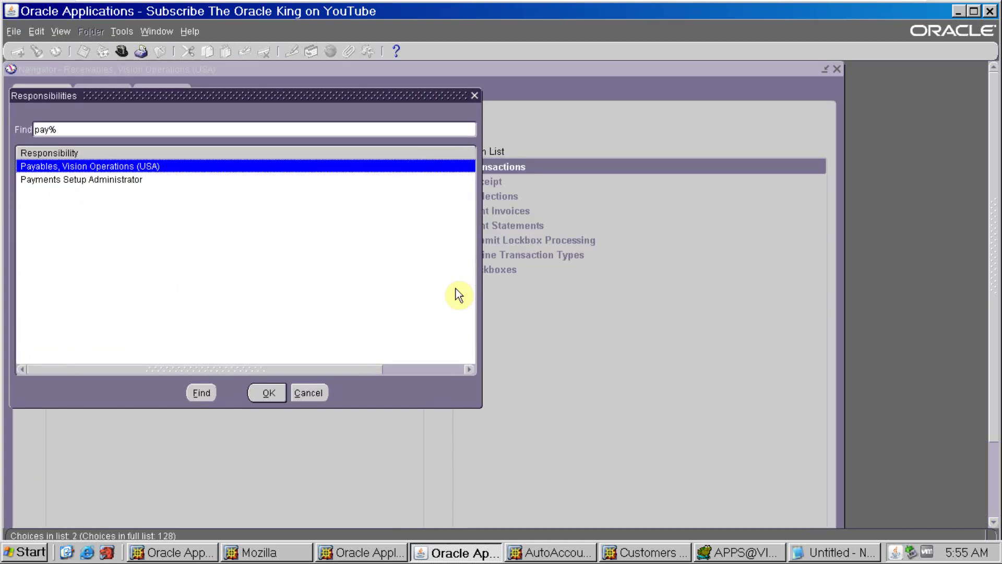
pyautogui.press('Return')
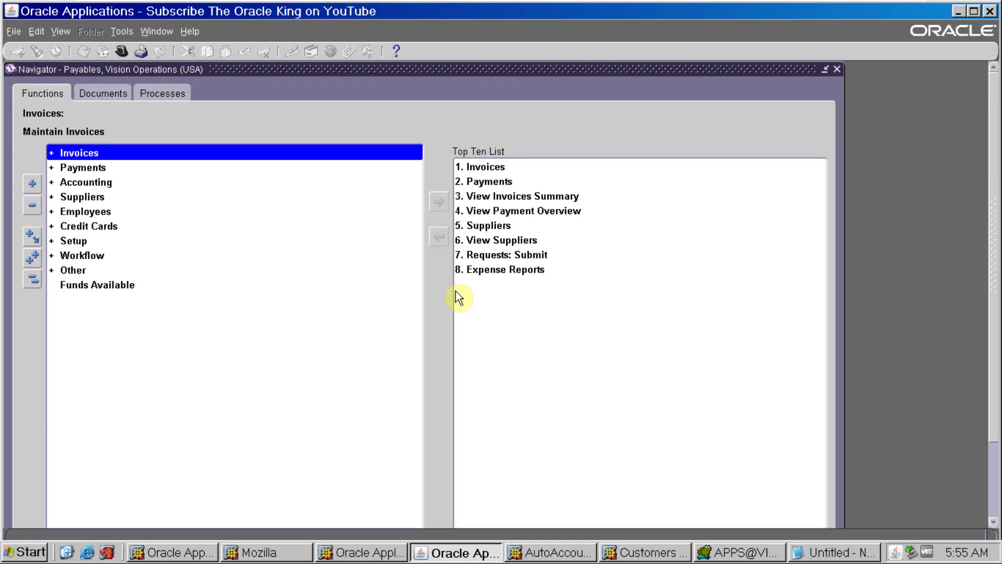
pyautogui.doubleClick(108, 152)
pyautogui.doubleClick(107, 167)
pyautogui.doubleClick(106, 196)
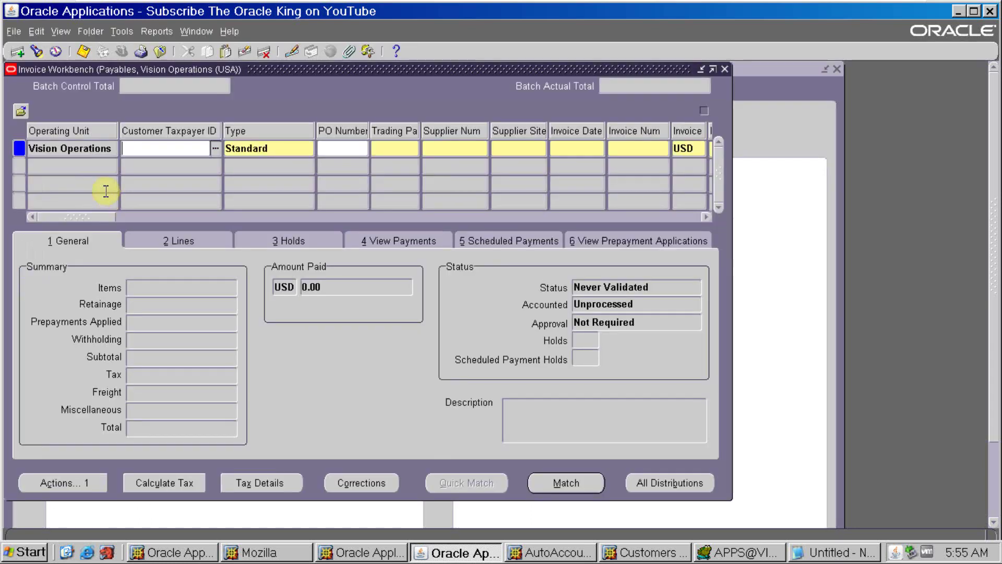
# Find invoice number 2282743 in the Invoice Workbench, copying the number from Notepad.
pyautogui.click(36, 52)
pyautogui.click(206, 208)
pyautogui.write('500895')
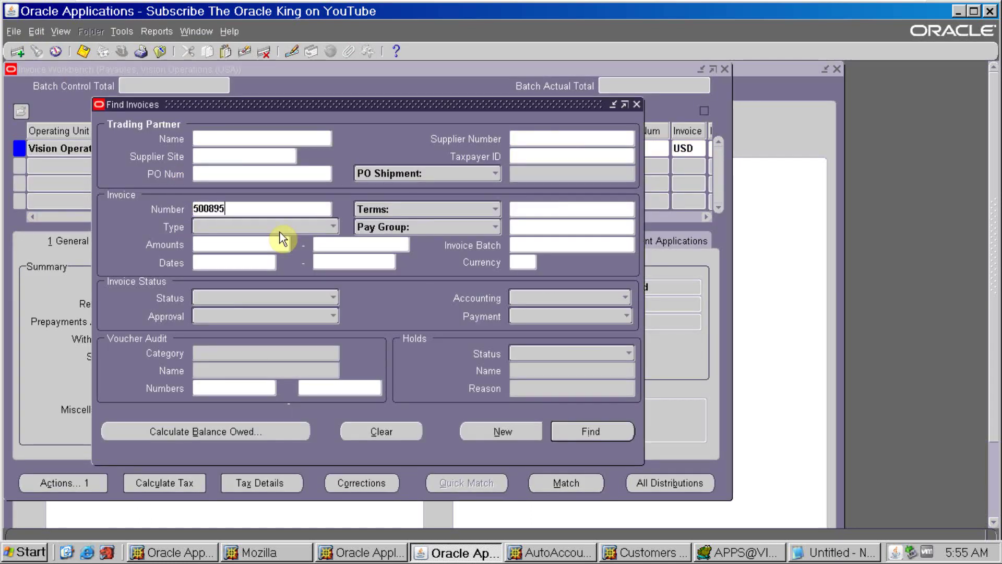
pyautogui.press('Return')
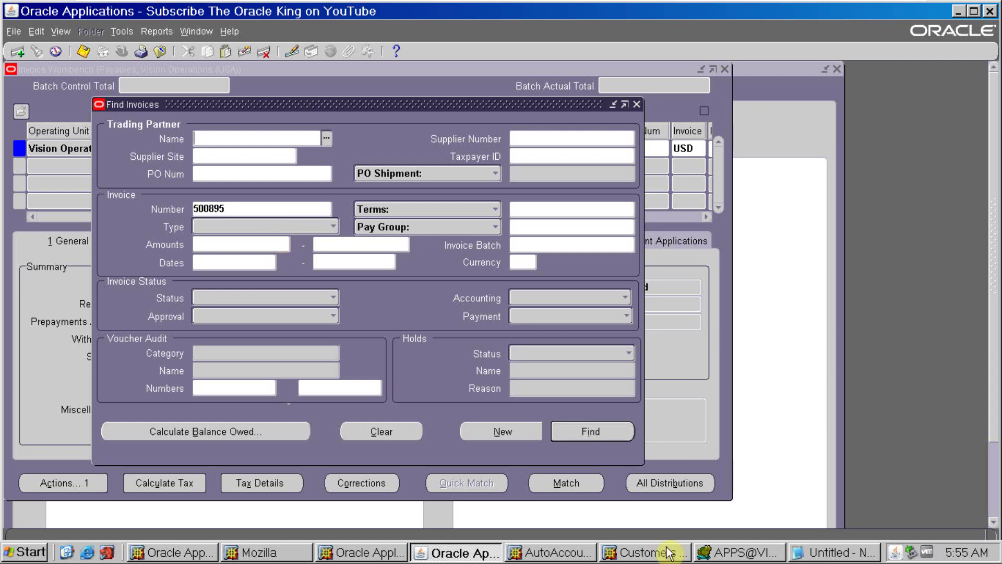
pyautogui.click(801, 551)
pyautogui.moveTo(610, 431); pyautogui.dragTo(568, 432)
pyautogui.hotkey('ctrl', 'c')
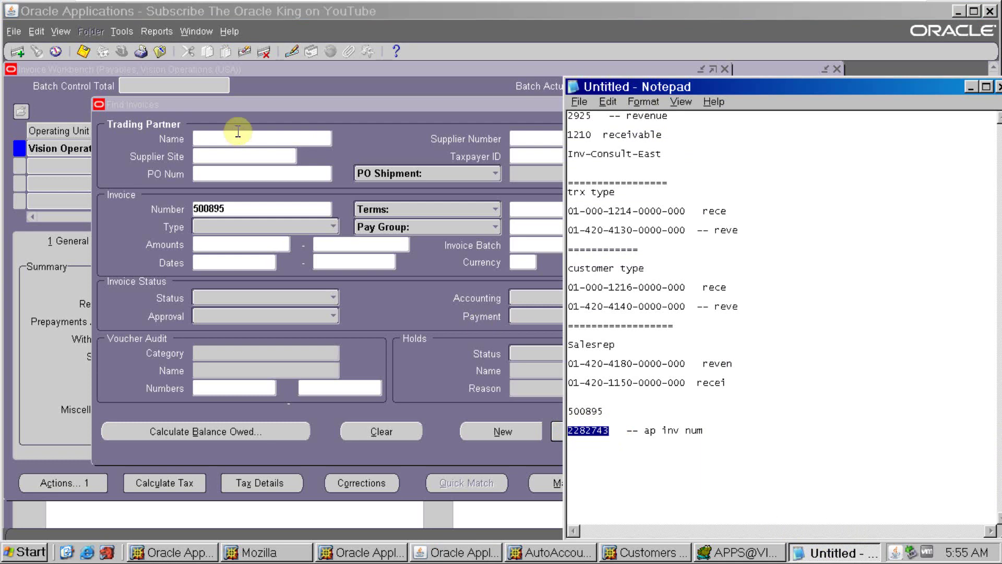
pyautogui.click(250, 207)
pyautogui.hotkey('ctrl', 'v')
pyautogui.press('Return')
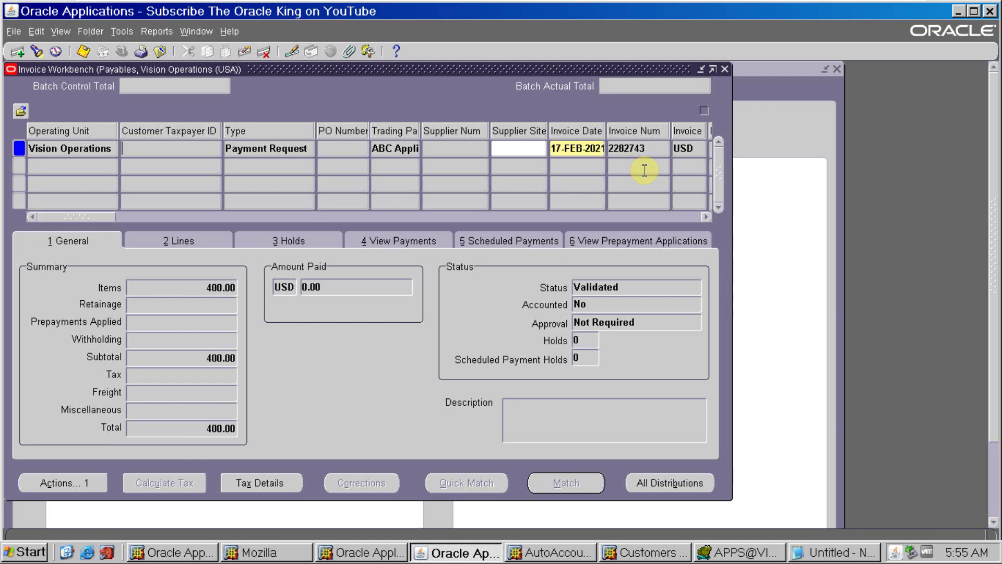
# Close the Invoice Workbench, switch to Receivables, Vision Operations (USA), and open Receipts > Receipts.
pyautogui.click(724, 69)
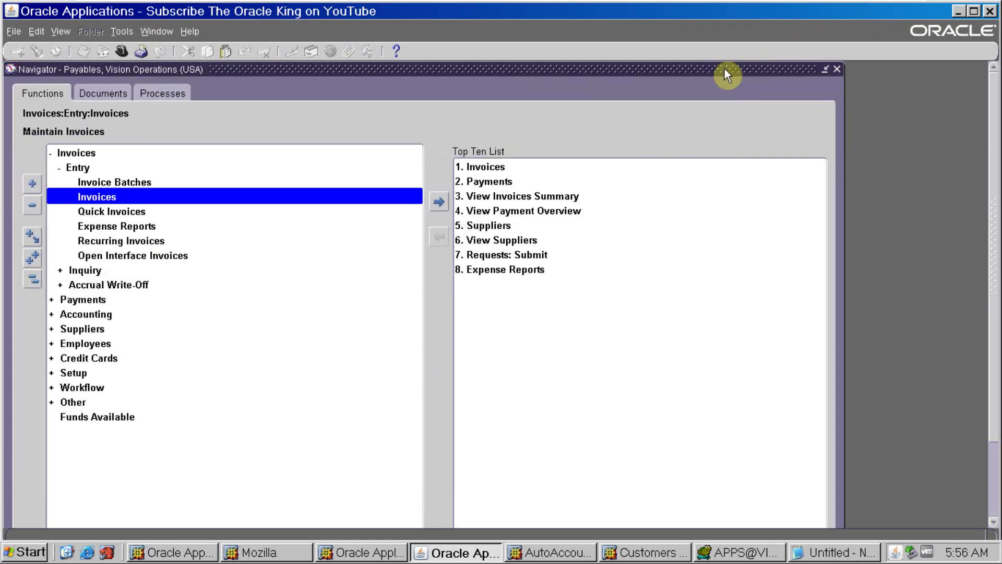
pyautogui.hotkey('alt', 'f')
pyautogui.click(107, 186)
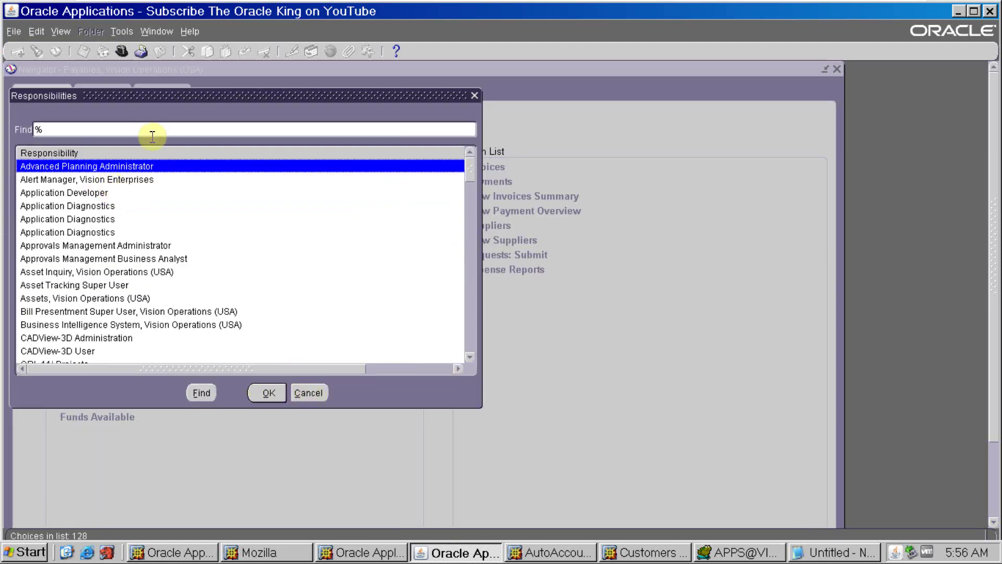
pyautogui.write('rece')
pyautogui.press('Return')
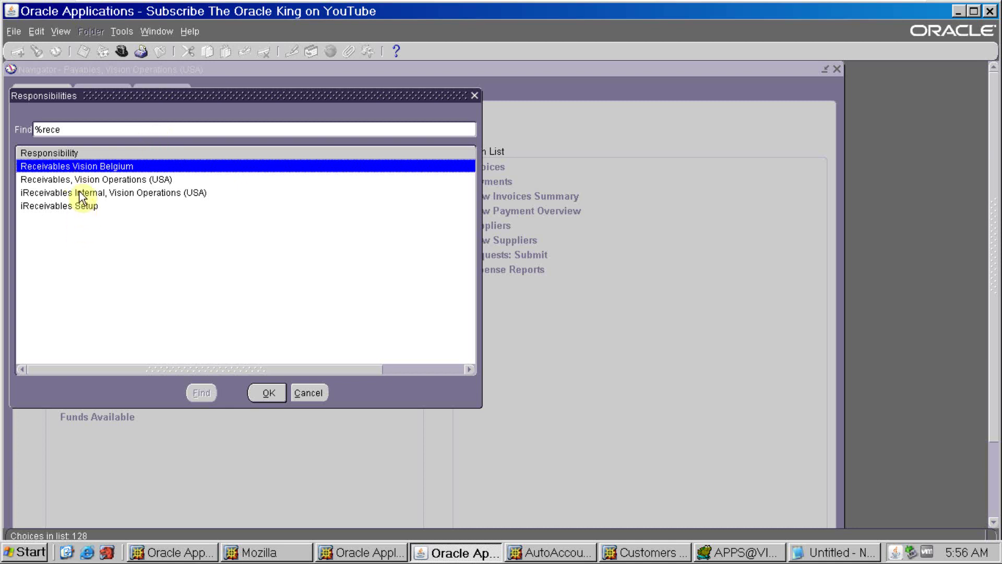
pyautogui.click(129, 181)
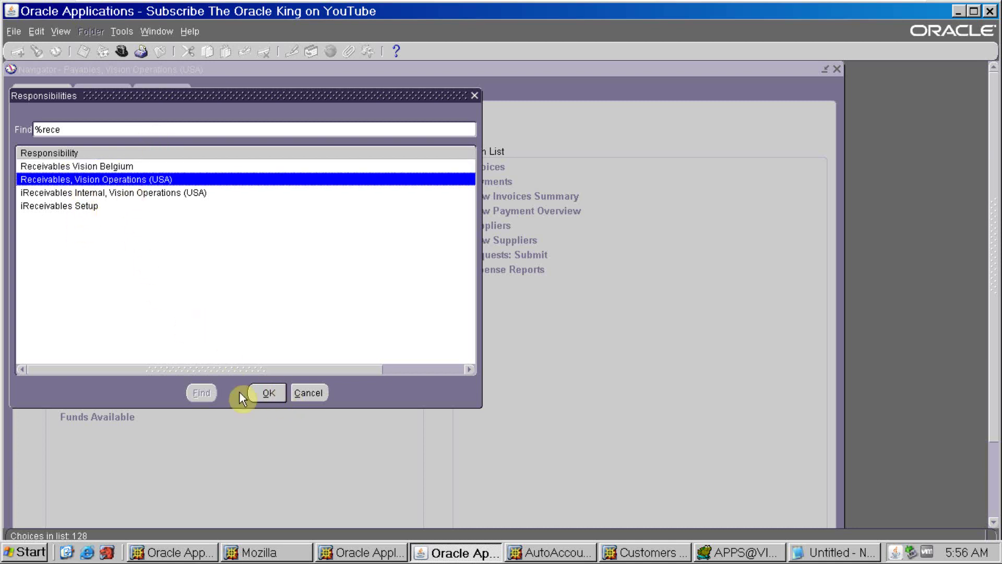
pyautogui.click(271, 400)
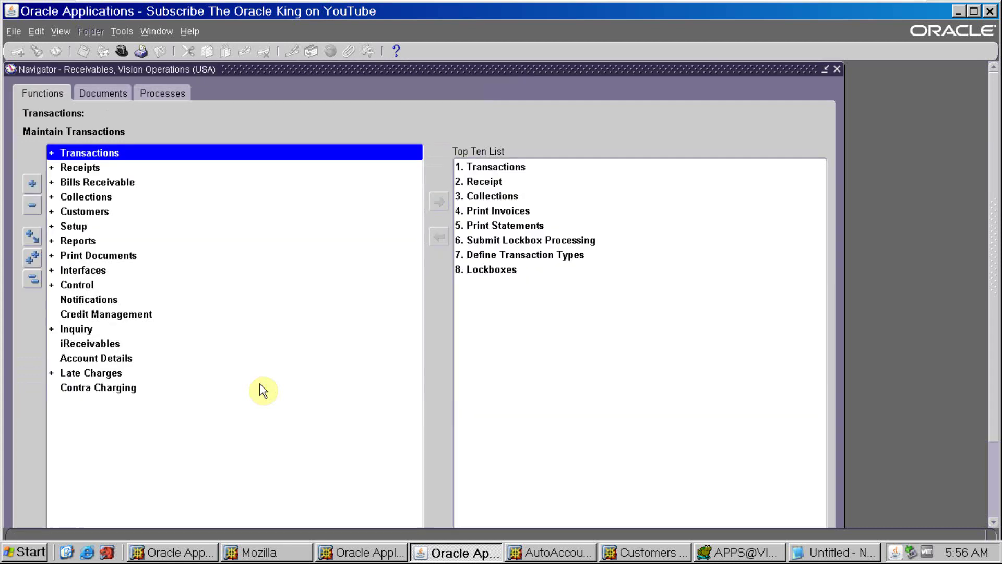
pyautogui.doubleClick(60, 168)
pyautogui.doubleClick(80, 211)
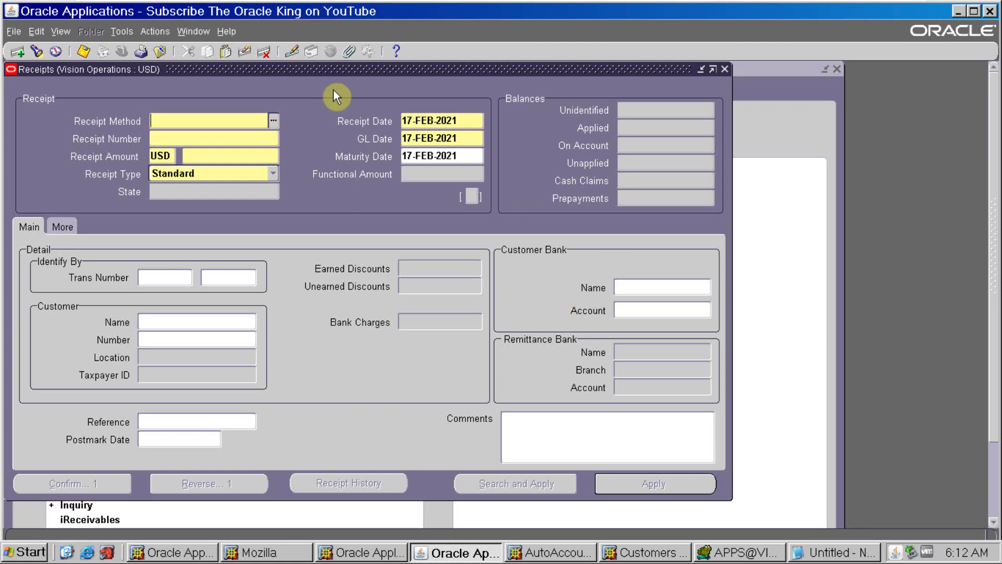
# Enter receipt 101 for 1,000.00 with receipt method Check - BofA.
pyautogui.click(267, 119)
pyautogui.click(273, 120)
pyautogui.click(193, 314)
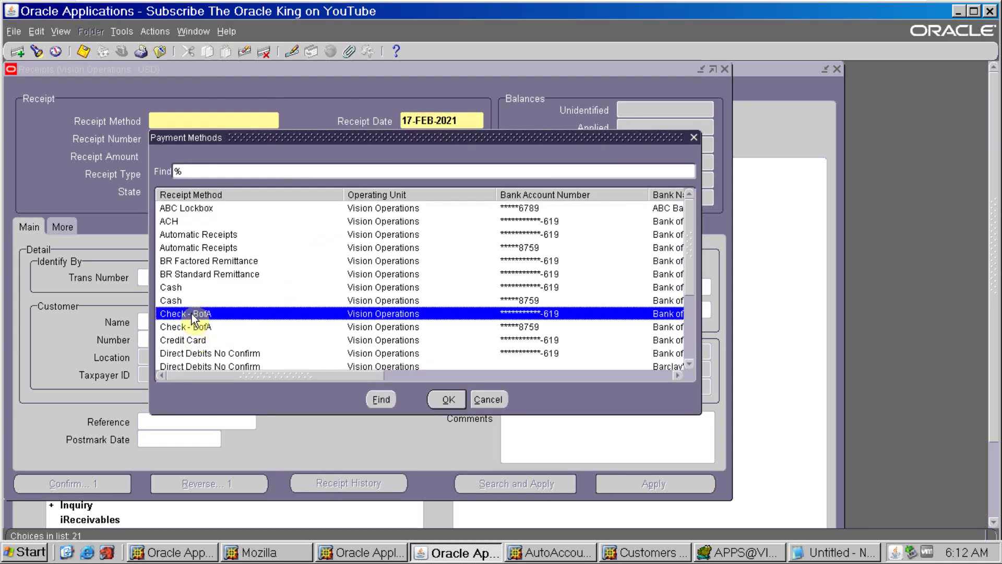
pyautogui.click(449, 400)
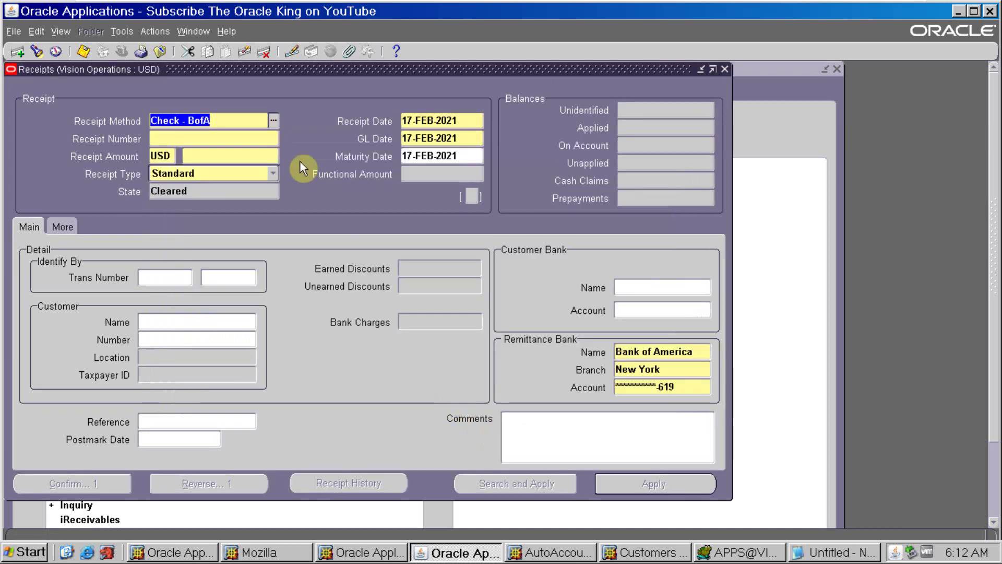
pyautogui.click(255, 140)
pyautogui.write('101')
pyautogui.press('Tab')
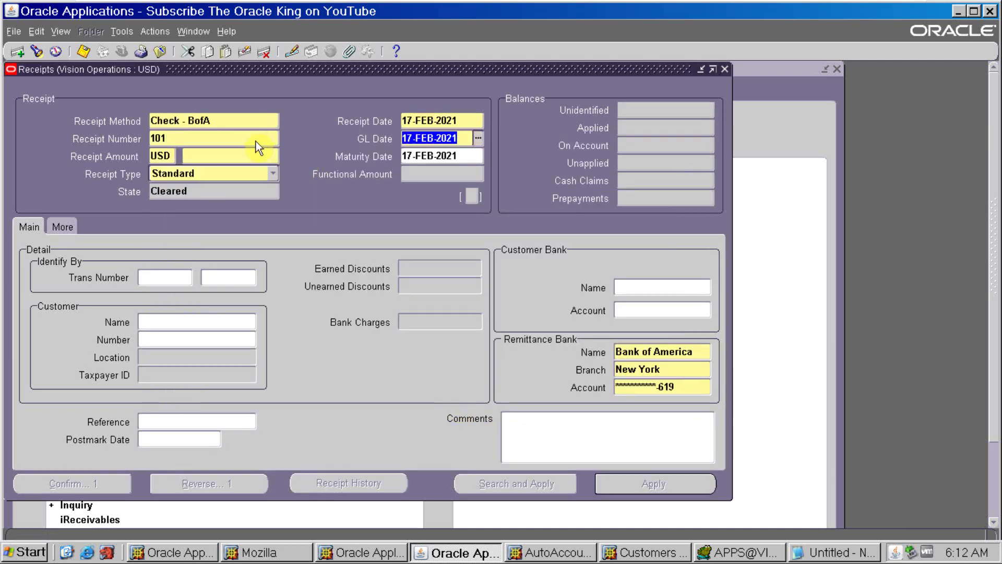
pyautogui.write('1000')
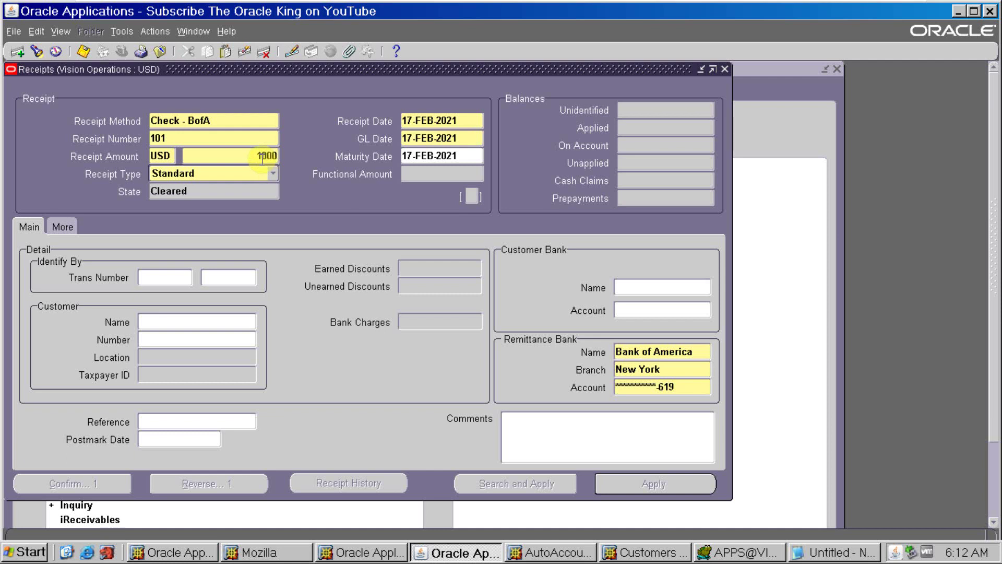
# Fill in ABC Application Software by its customer number and open the receipt's applications.
pyautogui.click(204, 341)
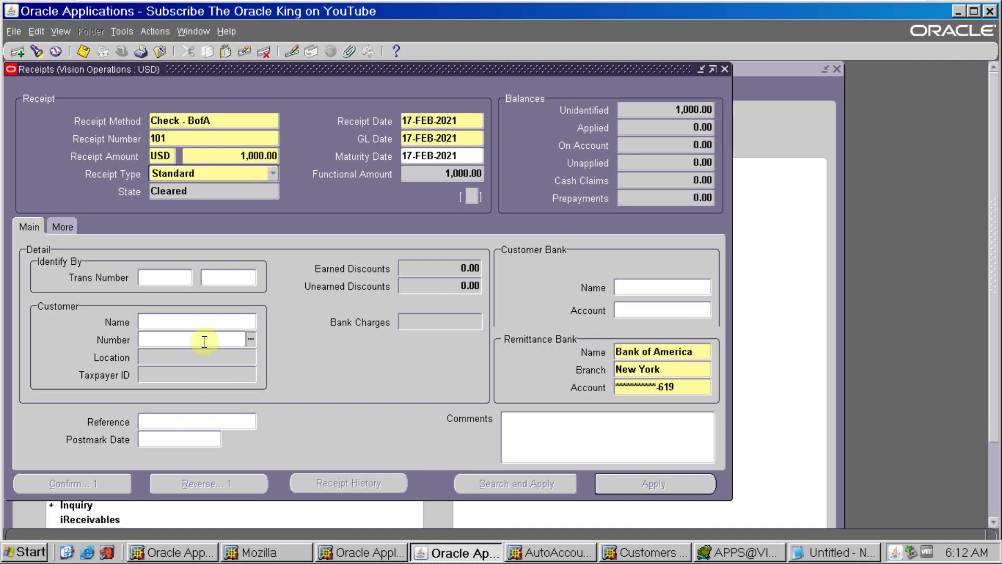
pyautogui.write('2636')
pyautogui.press('Tab')
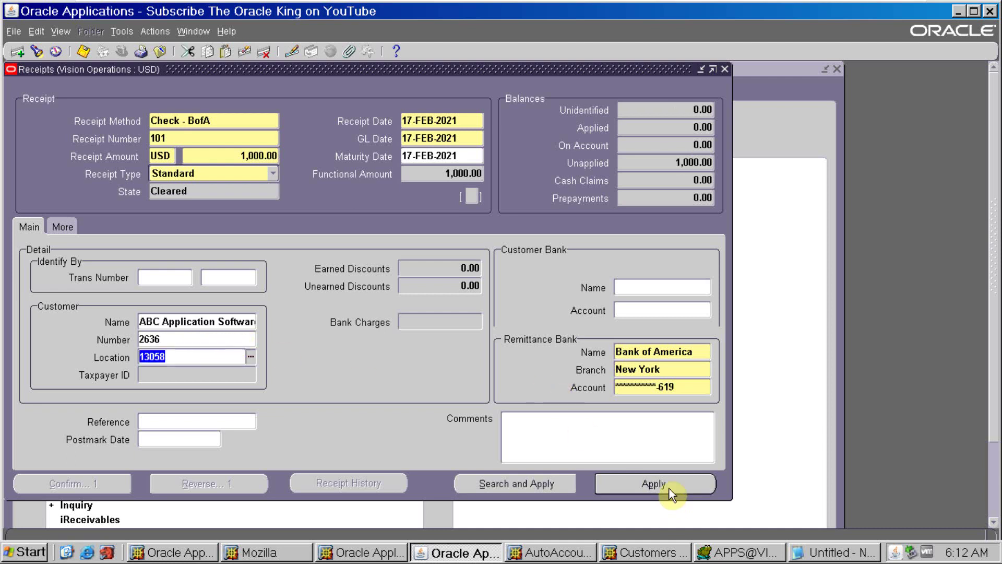
pyautogui.click(655, 483)
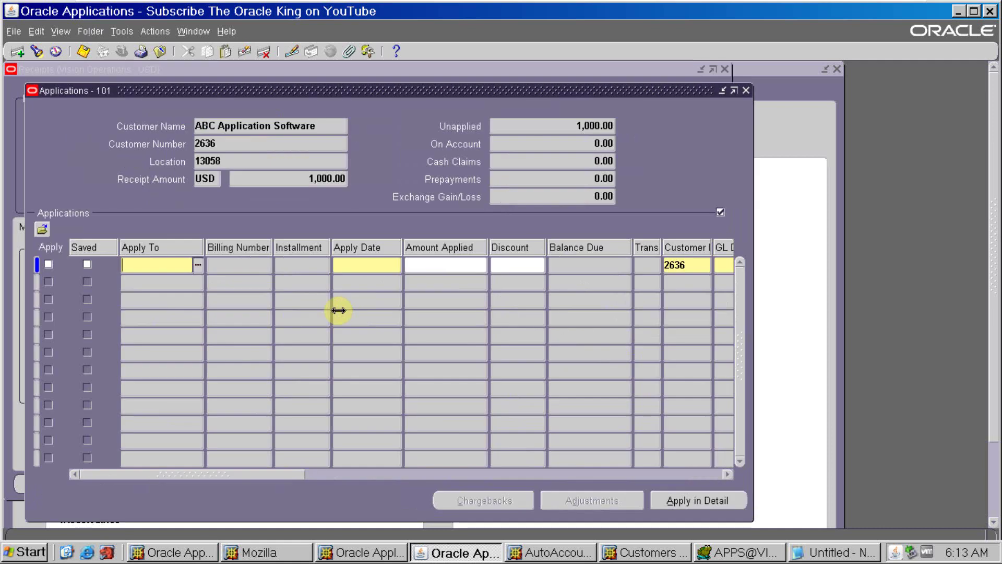
# Apply the full 1,000.00 of receipt 101 to Refund, leaving 0.00 unapplied.
pyautogui.click(197, 264)
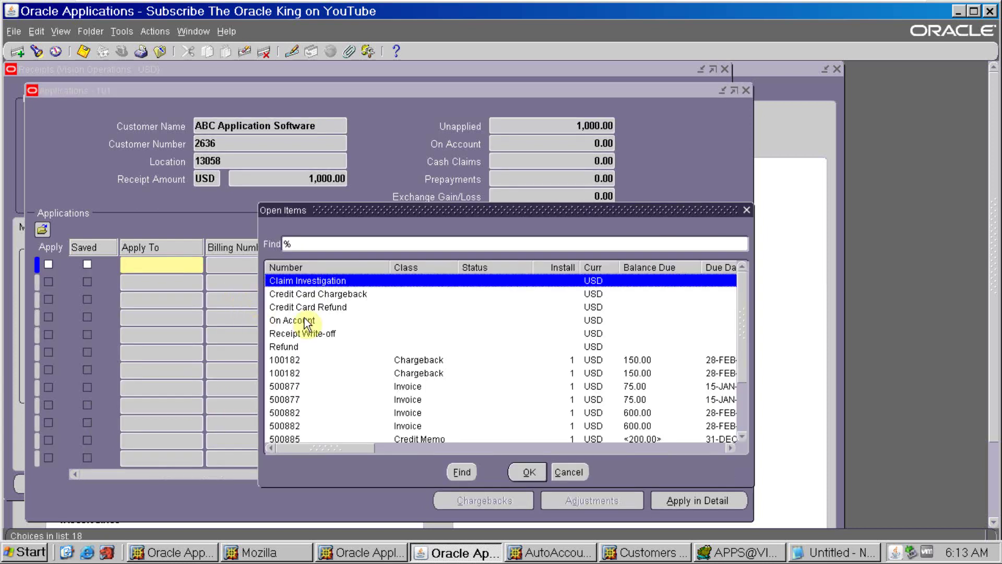
pyautogui.click(284, 346)
pyautogui.click(528, 473)
pyautogui.click(355, 265)
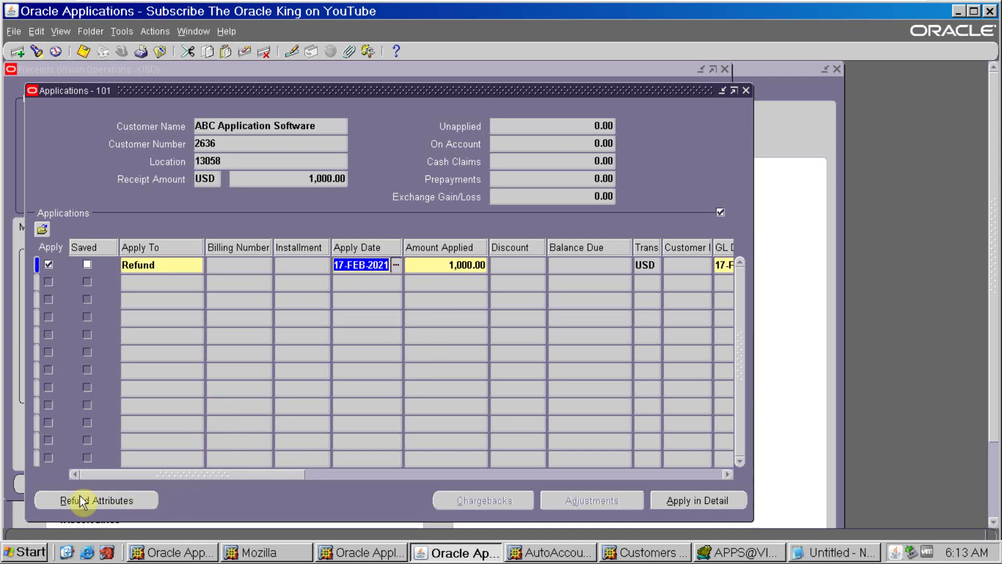
# Set the refund payment method to Check and save the 1,000.00 refund application.
pyautogui.click(97, 500)
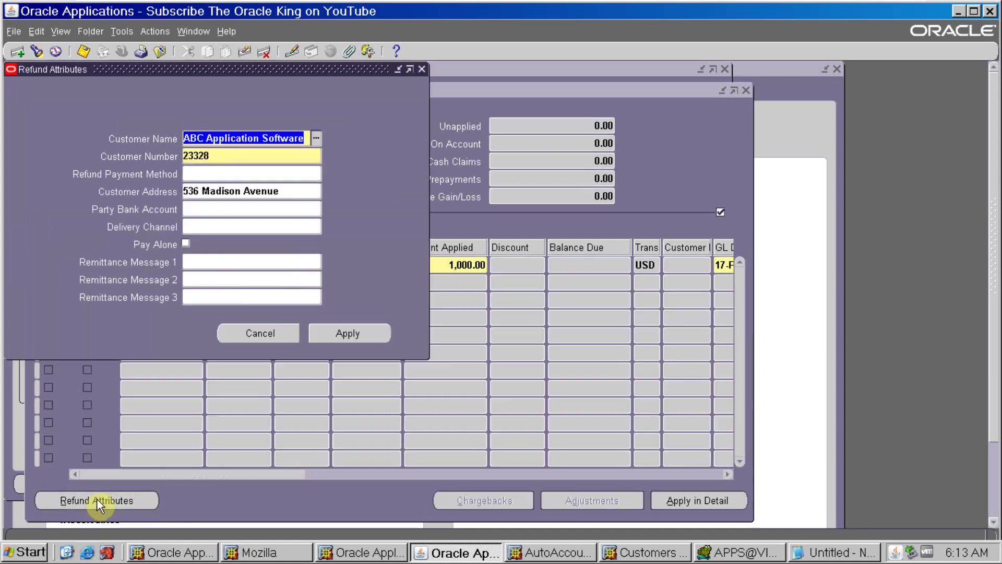
pyautogui.click(248, 173)
pyautogui.write('che')
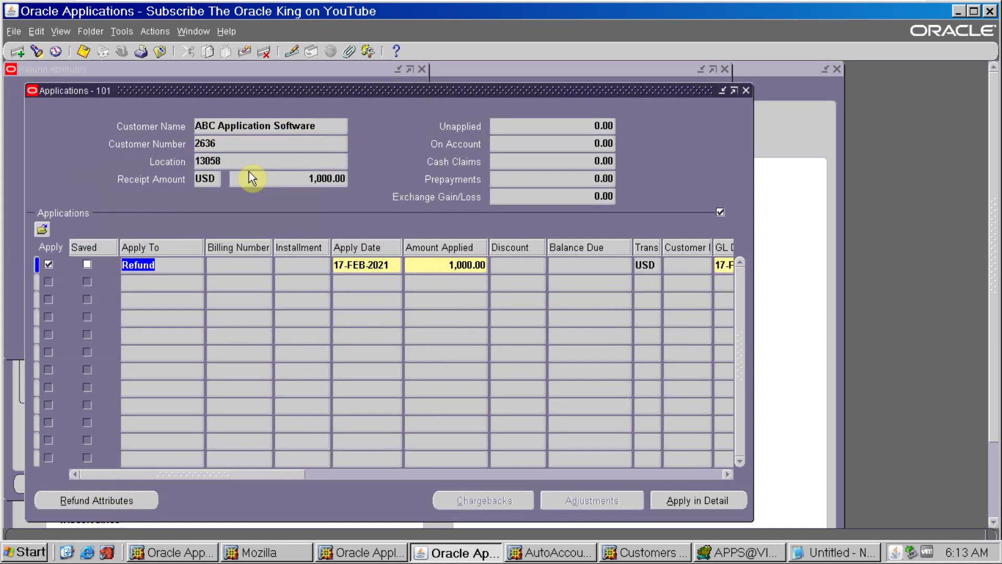
pyautogui.click(119, 502)
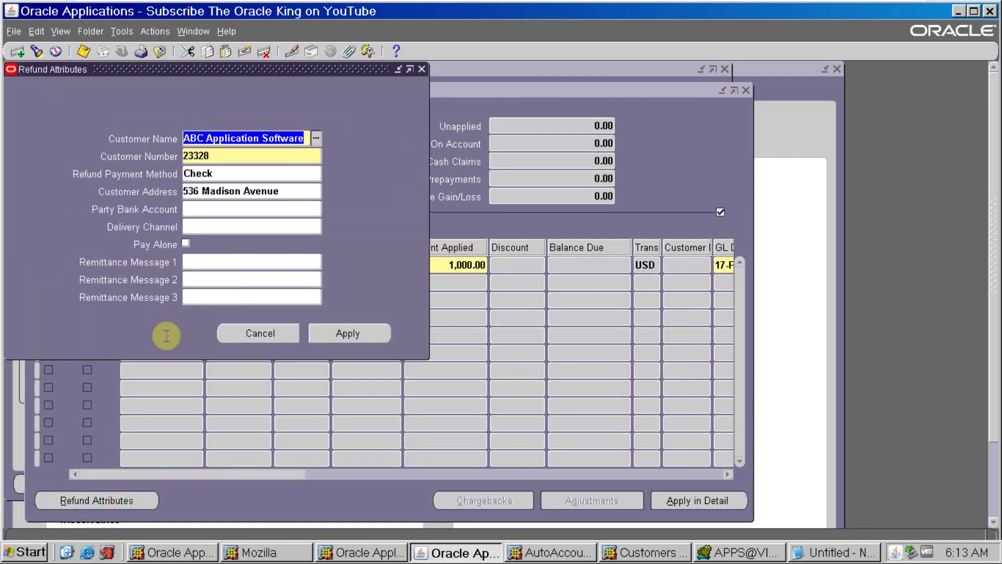
pyautogui.doubleClick(251, 176)
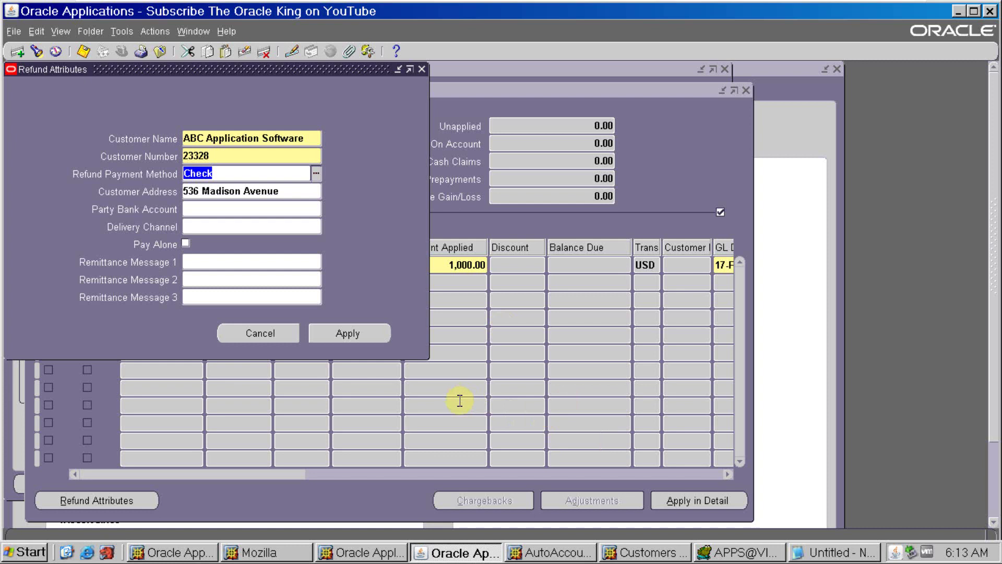
pyautogui.click(369, 334)
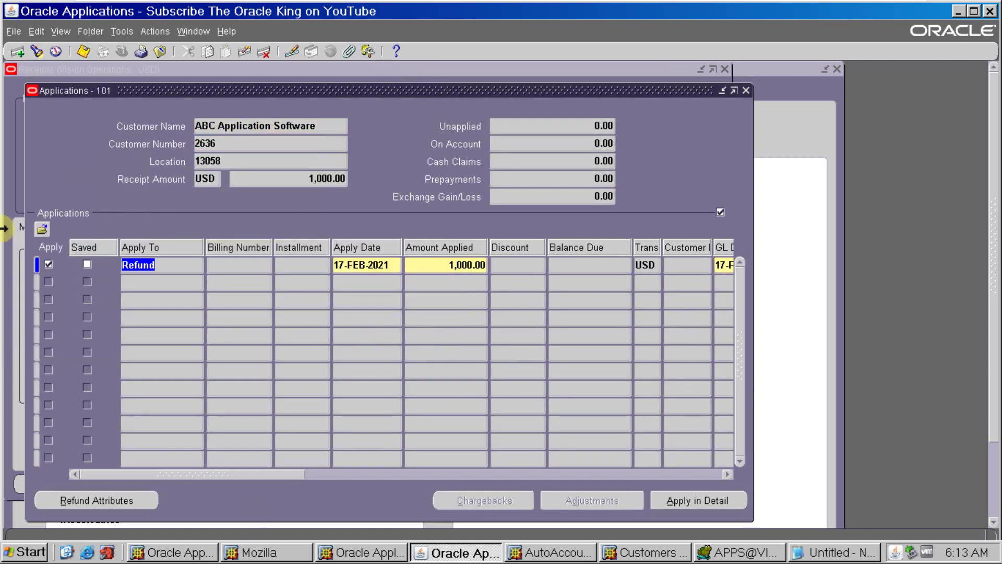
pyautogui.click(84, 50)
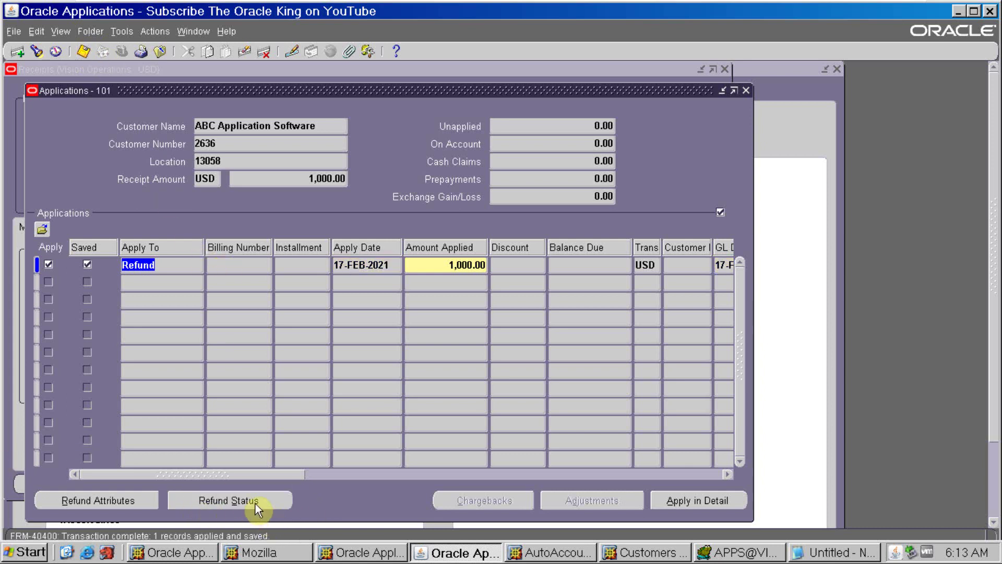
# Note refund payment request 2282744, then close the Invoice Overview and Applications windows.
pyautogui.click(256, 502)
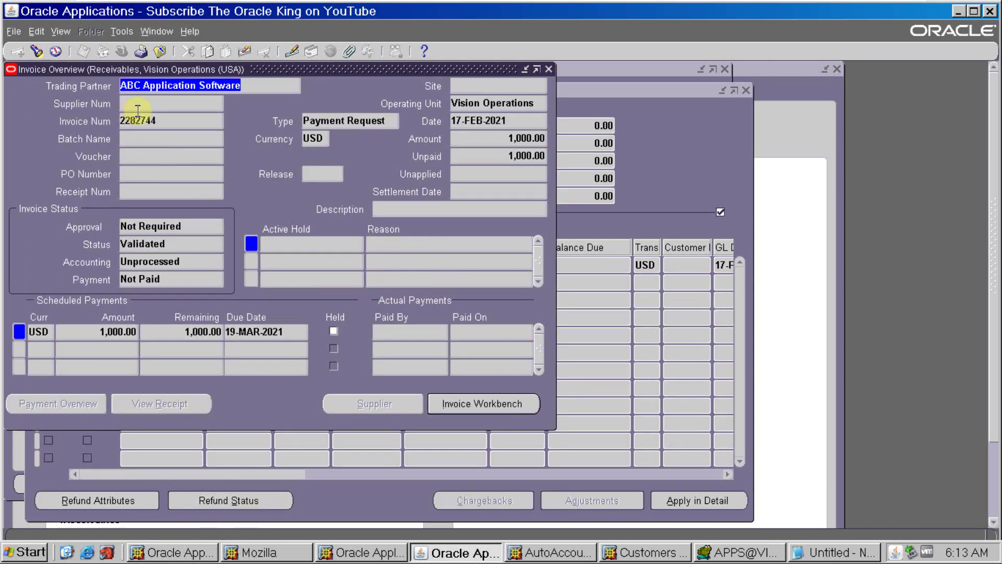
pyautogui.doubleClick(172, 119)
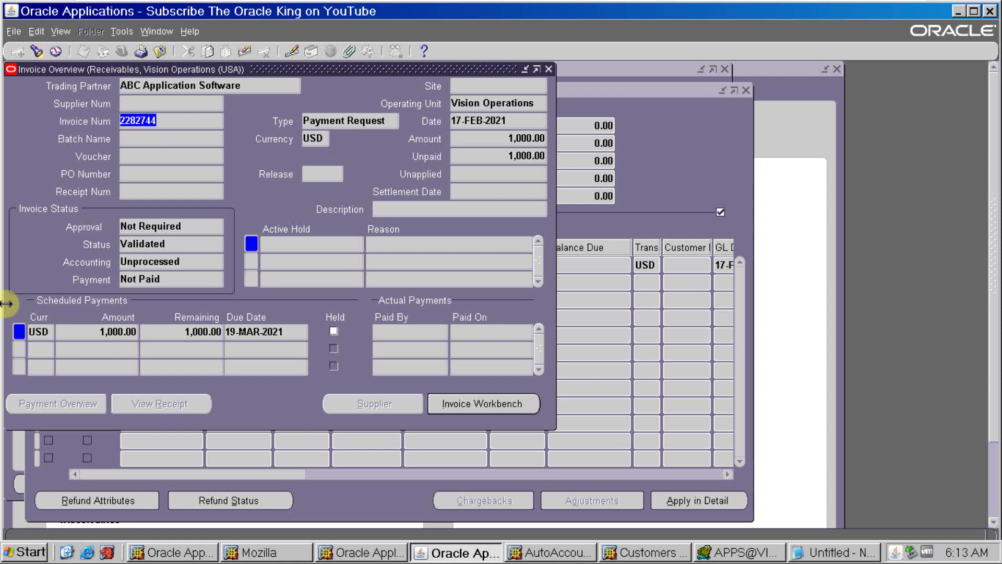
pyautogui.click(548, 69)
pyautogui.click(745, 90)
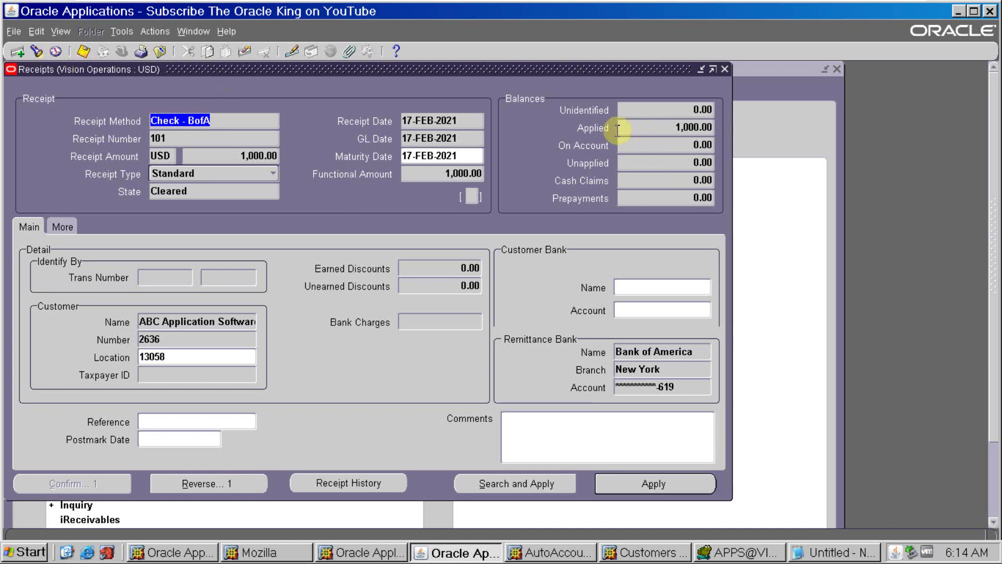
# Close the receipt and switch to the Payables, Vision Operations (USA) responsibility.
pyautogui.click(679, 128)
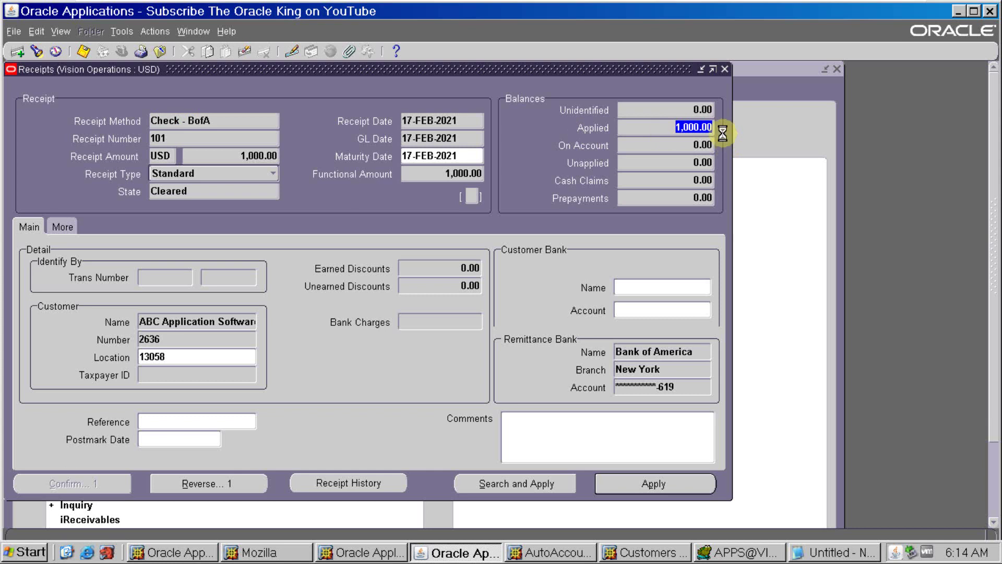
pyautogui.press('F4')
pyautogui.hotkey('alt', 'f')
pyautogui.write('r')
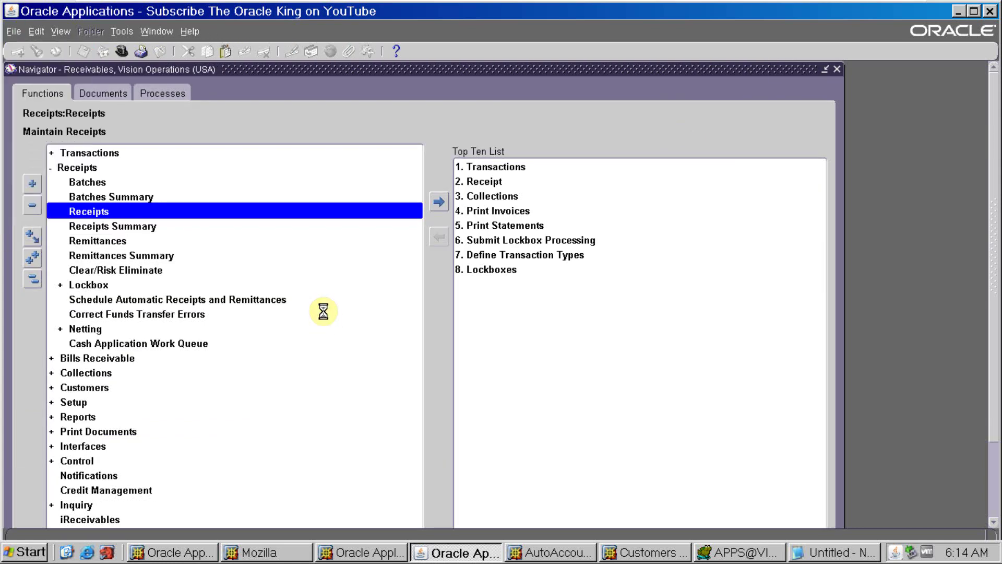
pyautogui.write('pay%')
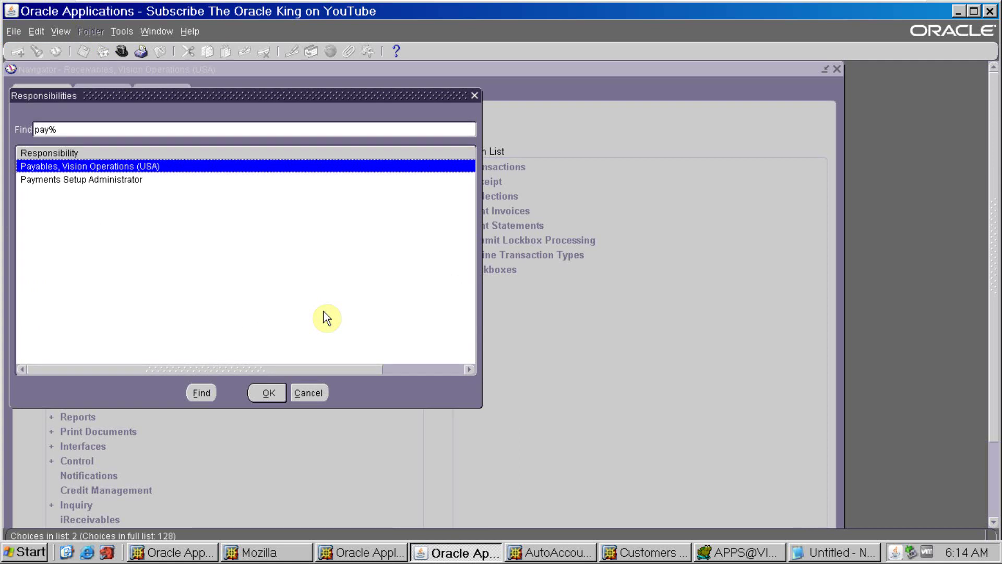
pyautogui.press('Return')
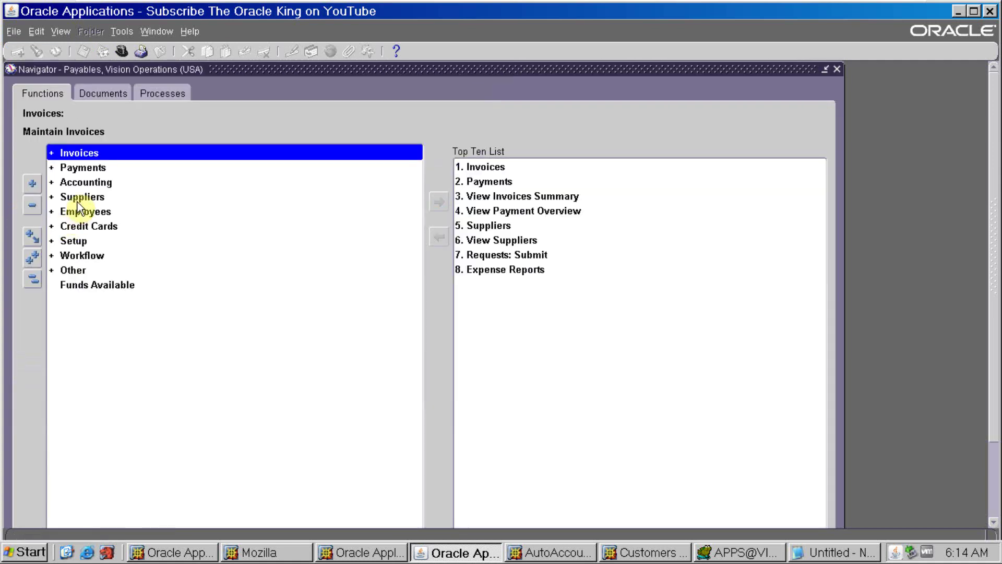
# Open a blank Invoice Workbench from Invoices > Entry > Invoices.
pyautogui.doubleClick(114, 156)
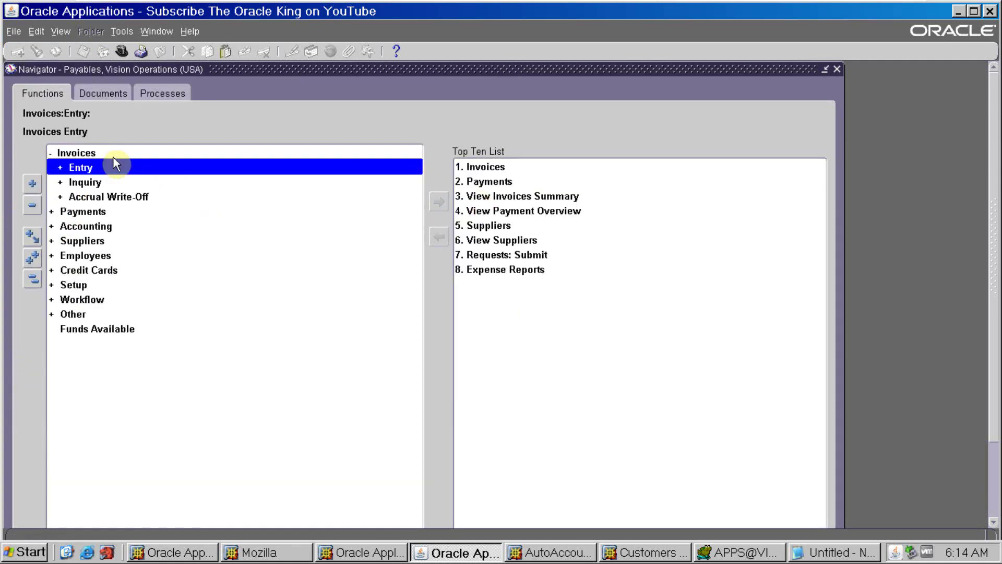
pyautogui.doubleClick(108, 170)
pyautogui.doubleClick(107, 197)
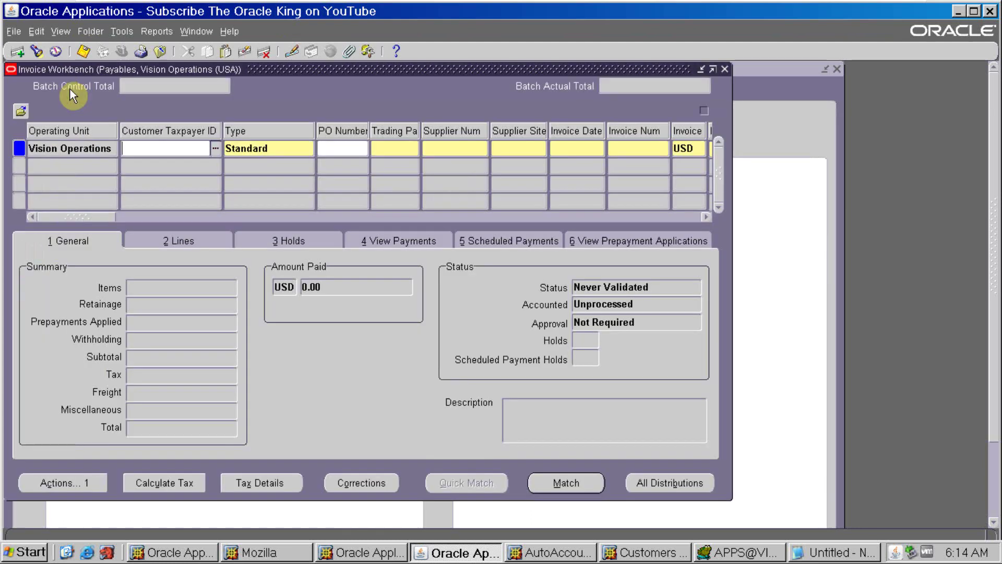
# Find invoice 2282744 in the Invoice Workbench.
pyautogui.click(37, 50)
pyautogui.click(264, 208)
pyautogui.write('2282744')
pyautogui.press('Return')
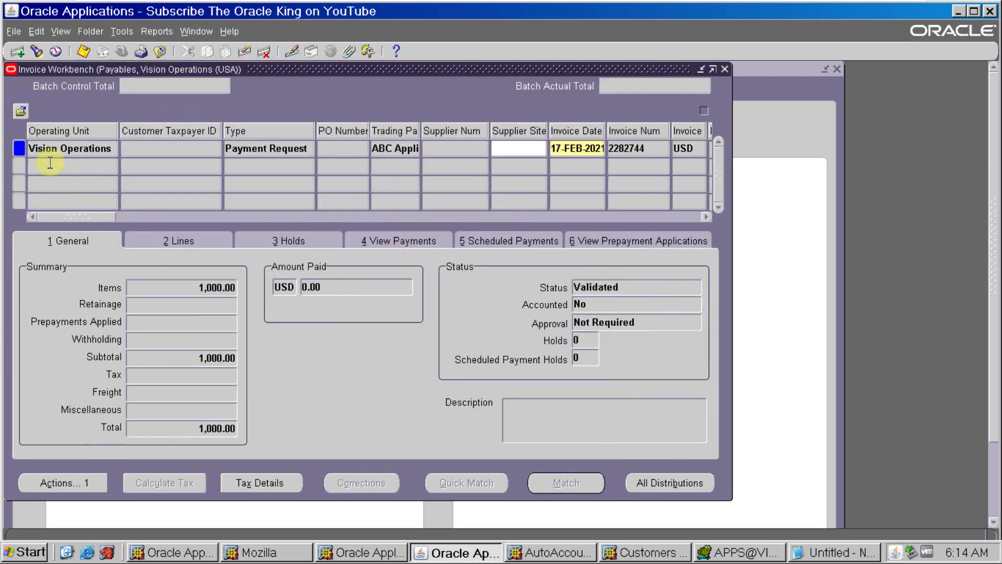
# Review the Payment Request type, ABC Application Software trading partner and Check payment method.
pyautogui.click(294, 148)
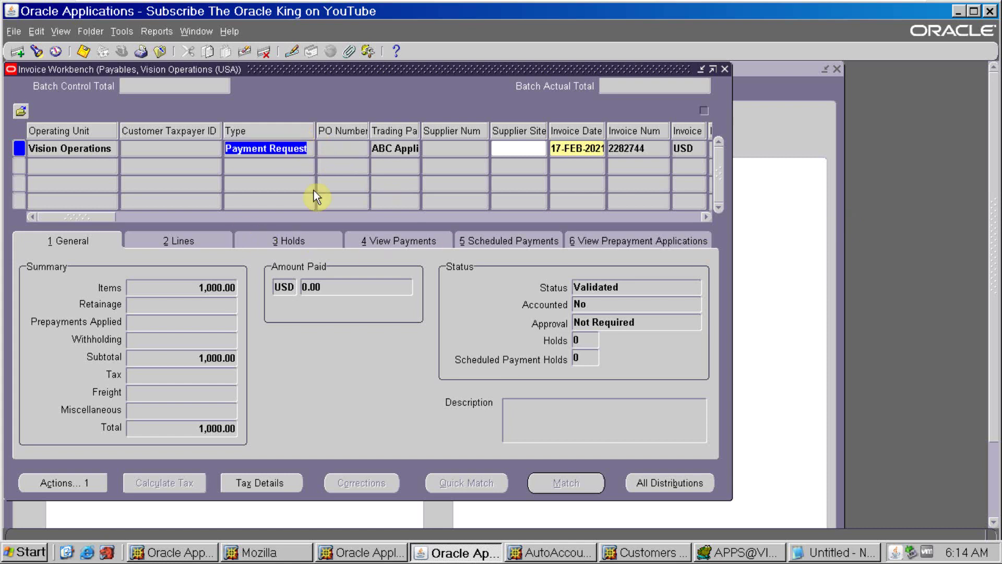
pyautogui.click(385, 150)
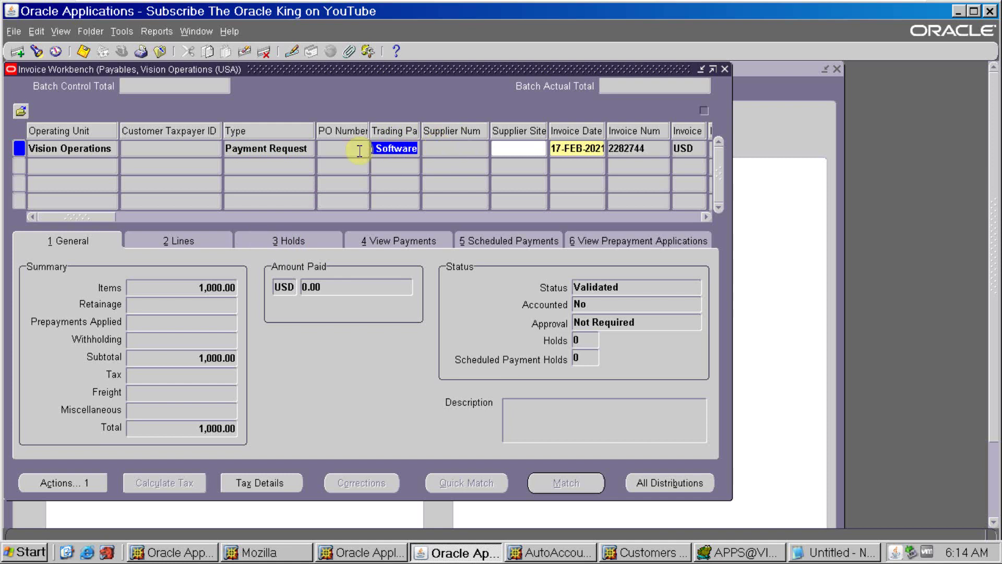
pyautogui.click(387, 144)
pyautogui.tripleClick(388, 144)
pyautogui.press('Tab')
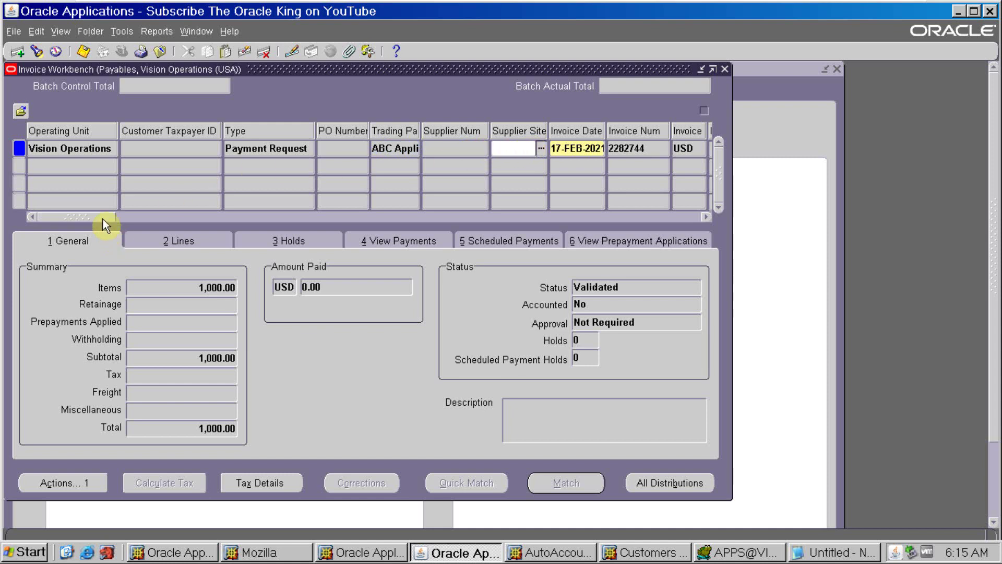
pyautogui.moveTo(105, 215); pyautogui.dragTo(410, 236)
pyautogui.click(408, 150)
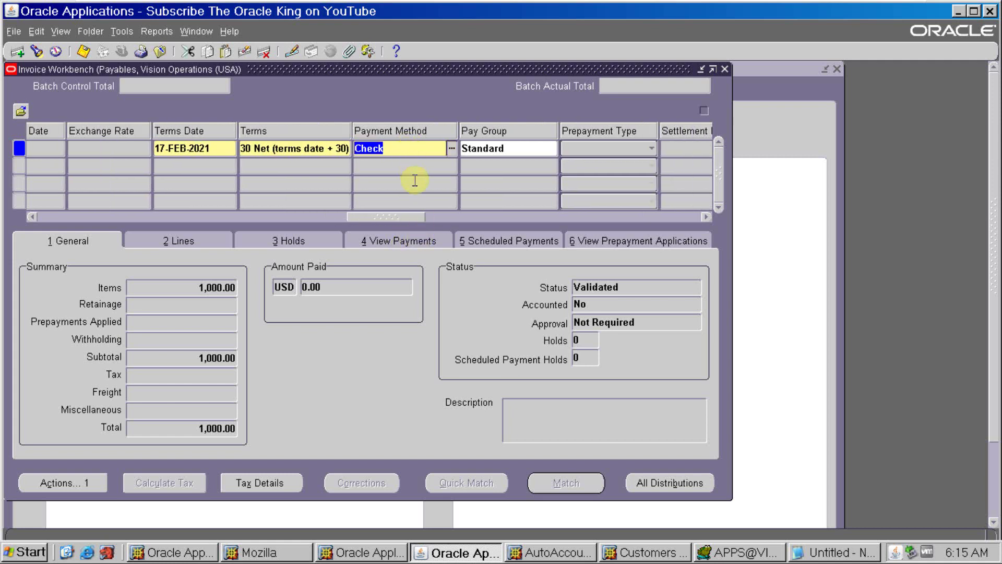
pyautogui.moveTo(401, 220); pyautogui.dragTo(643, 228)
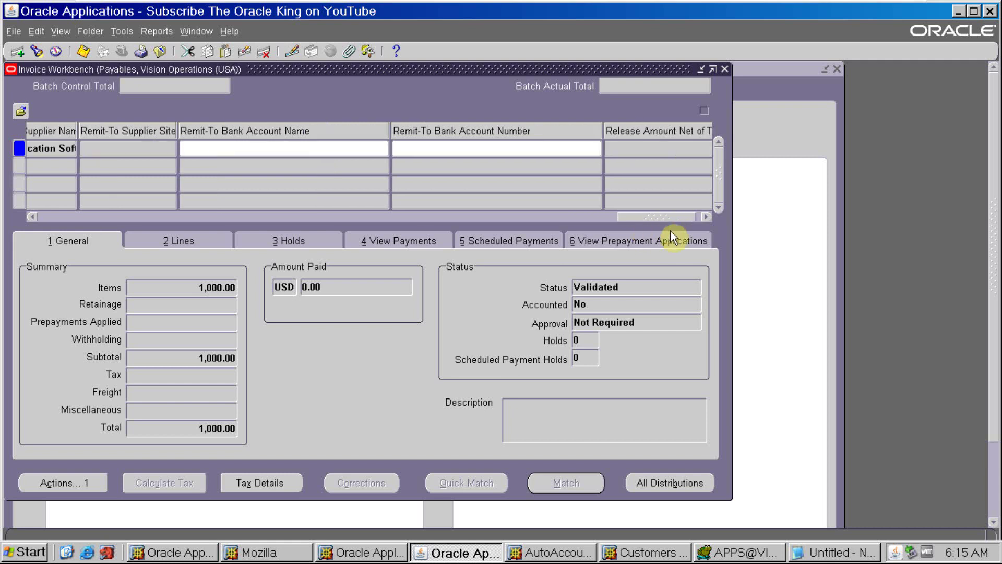
pyautogui.moveTo(642, 216); pyautogui.dragTo(101, 167)
pyautogui.click(200, 241)
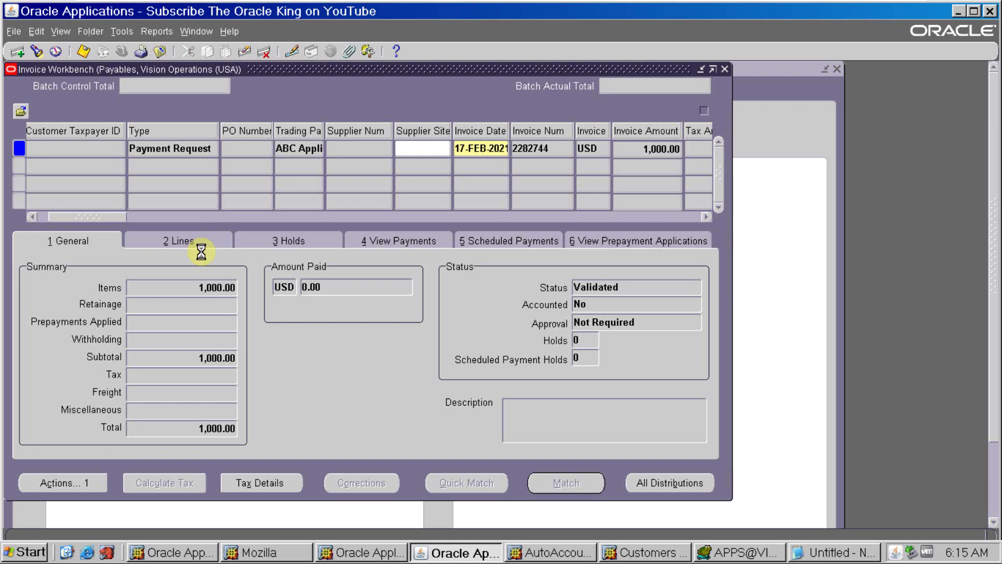
pyautogui.click(236, 325)
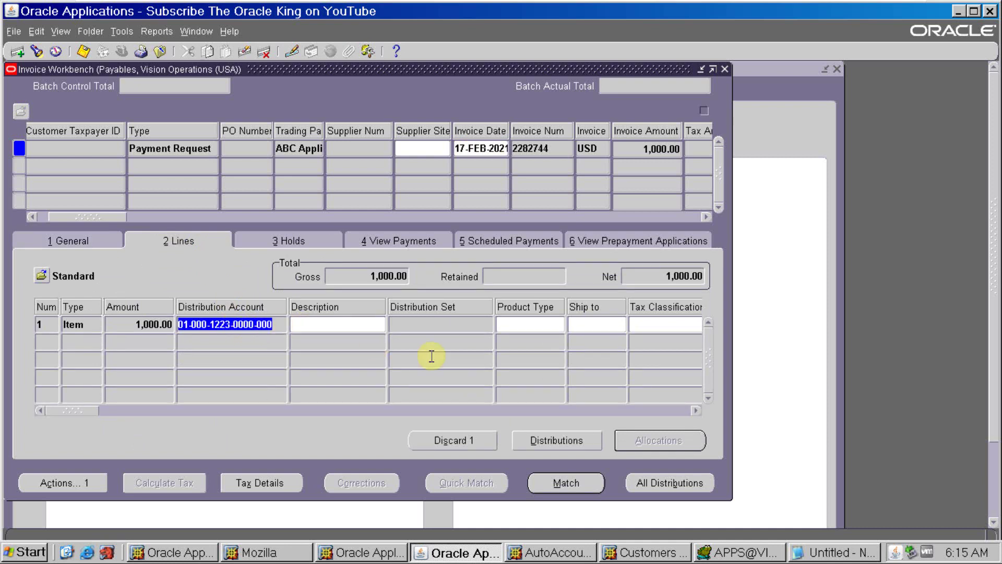
pyautogui.click(554, 440)
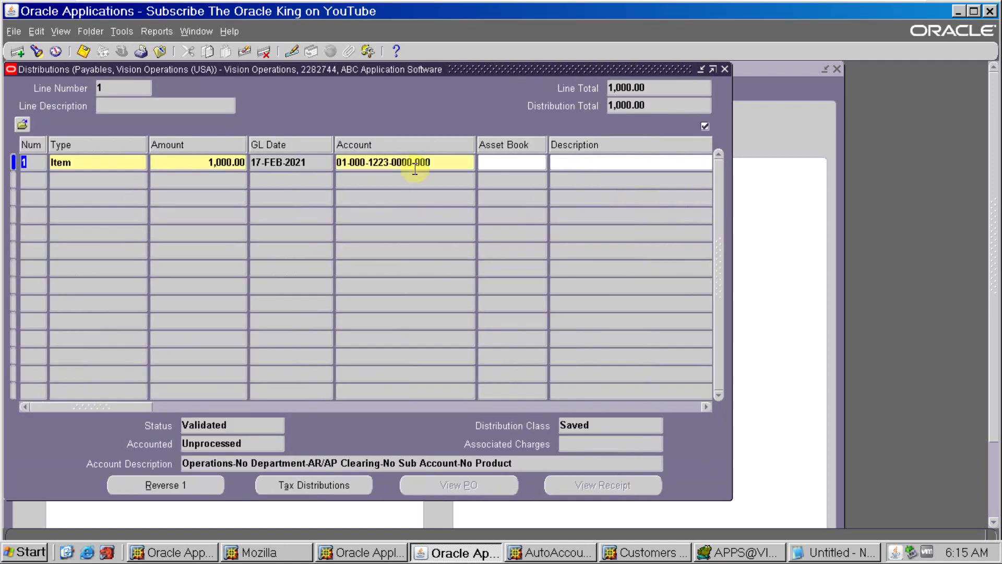
pyautogui.click(435, 163)
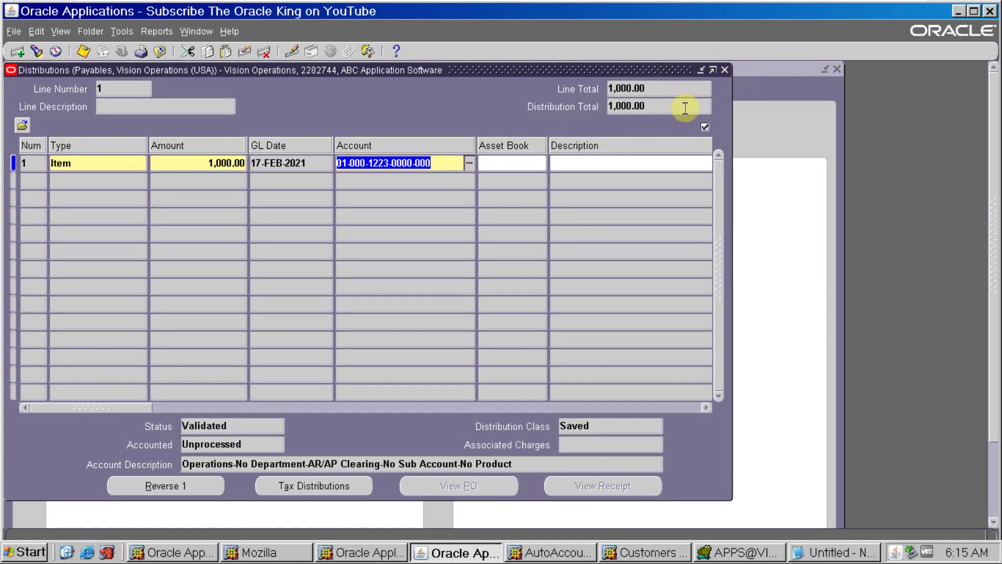
pyautogui.click(439, 162)
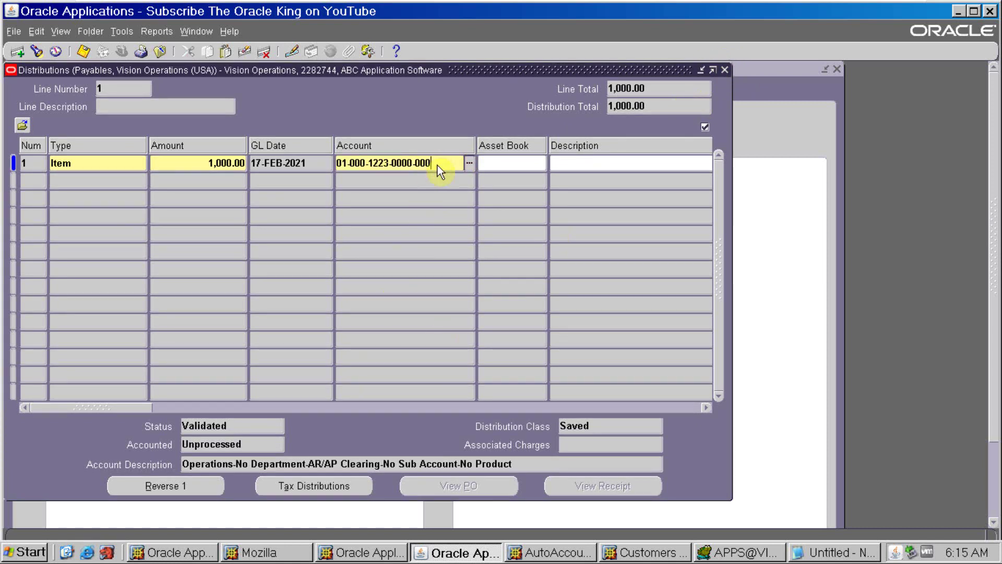
pyautogui.click(725, 67)
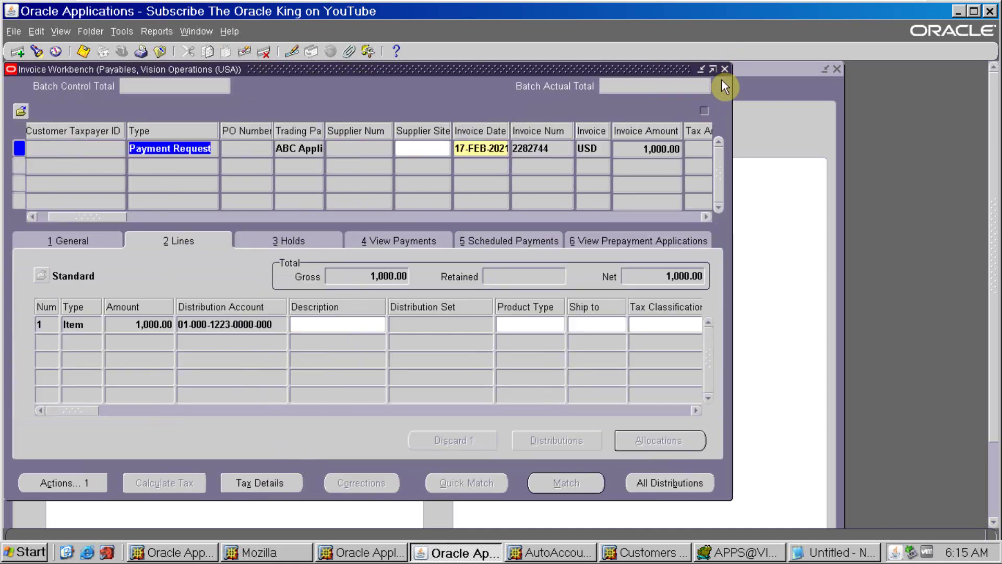
pyautogui.click(89, 244)
pyautogui.click(172, 150)
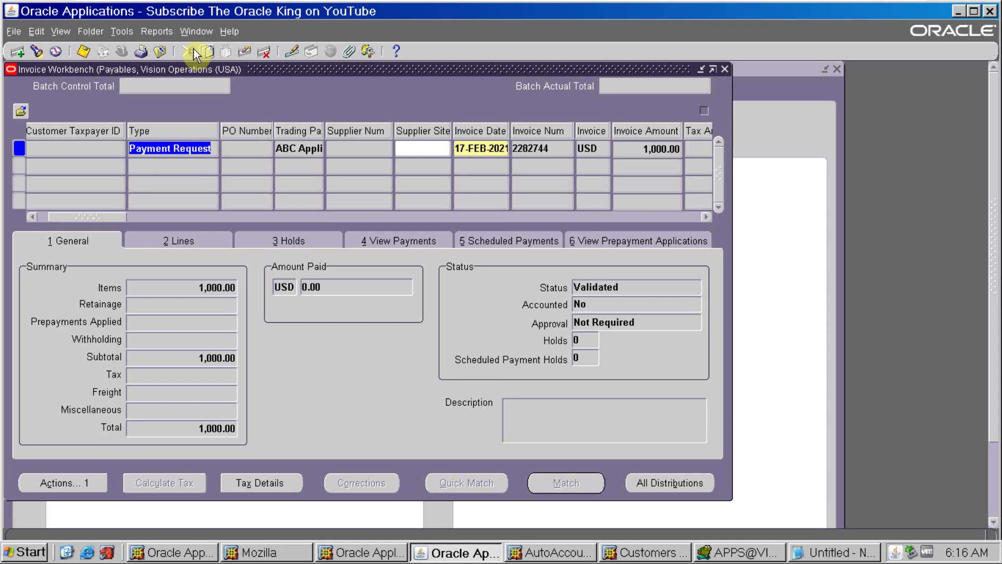
pyautogui.click(121, 31)
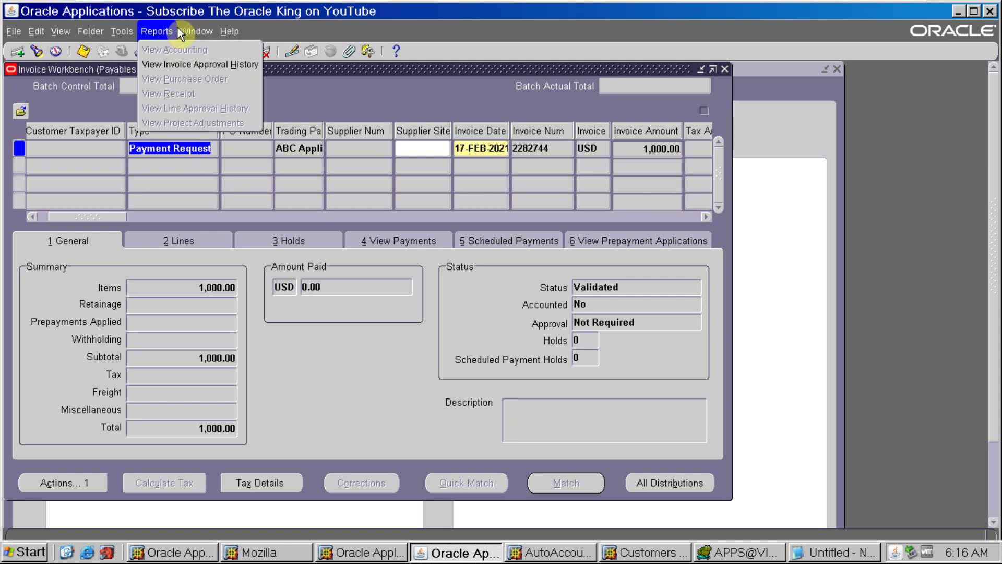
pyautogui.moveTo(66, 32)
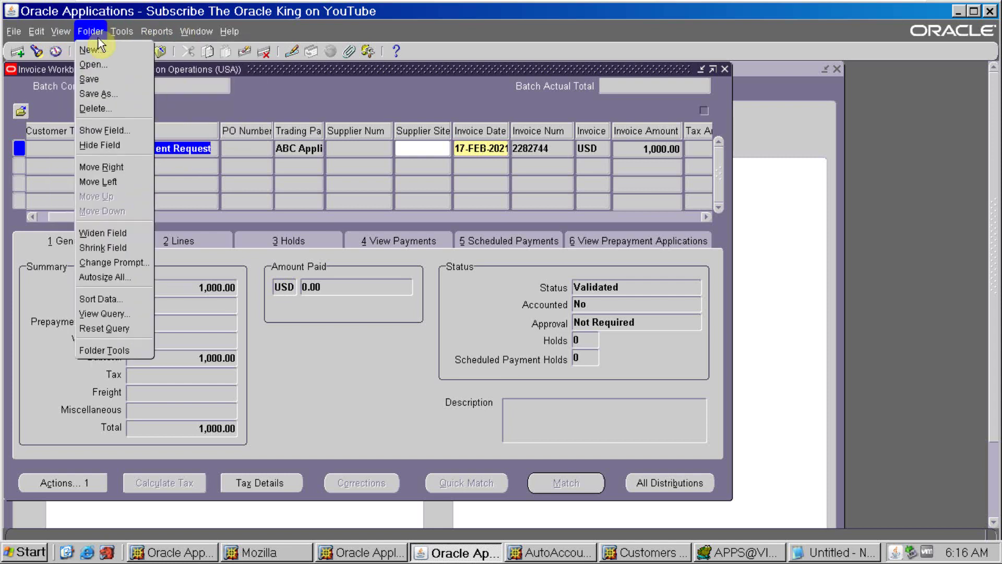
pyautogui.click(159, 155)
pyautogui.rightClick(159, 155)
pyautogui.click(208, 202)
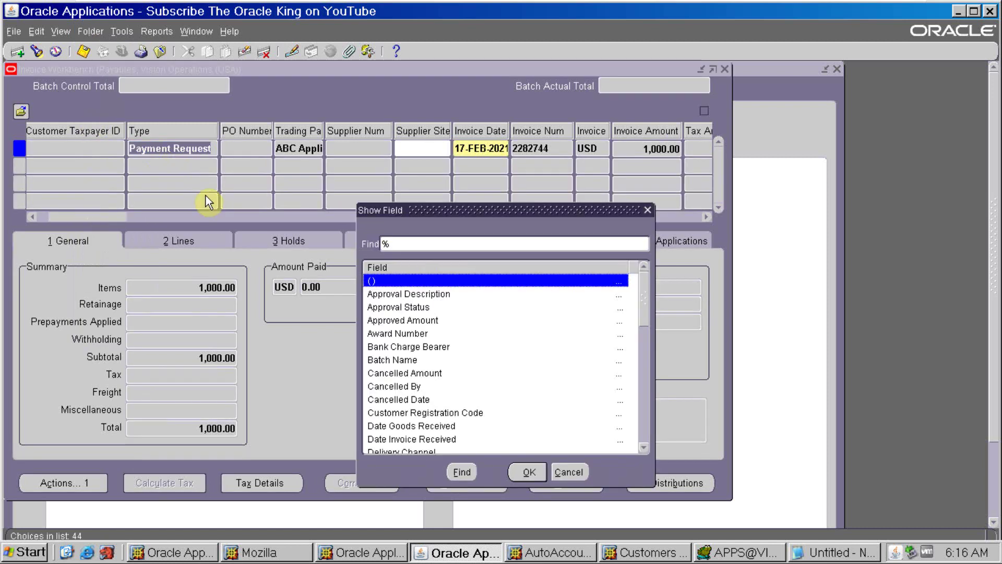
pyautogui.write('l')
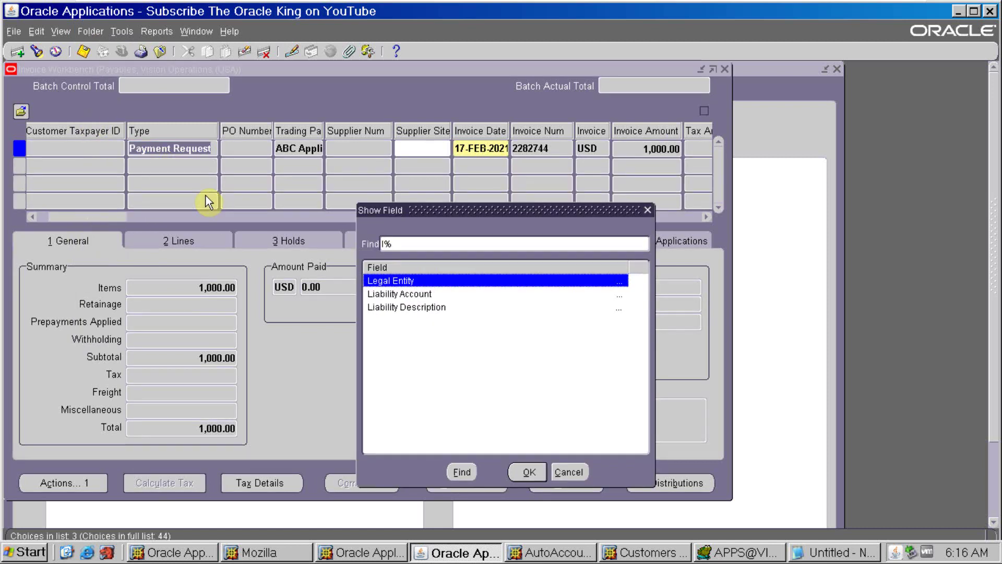
pyautogui.press('Down')
pyautogui.press('Return')
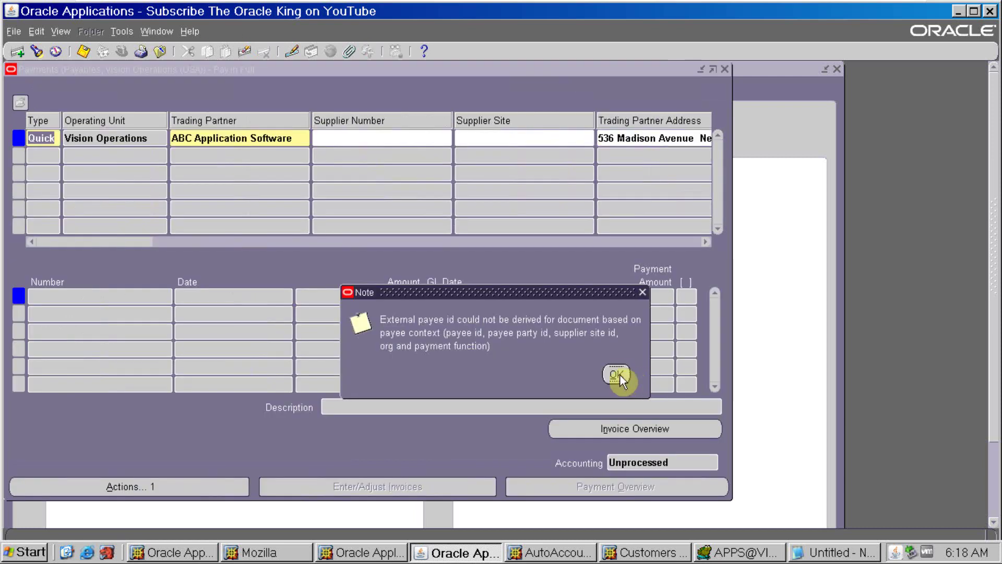
pyautogui.press('Return')
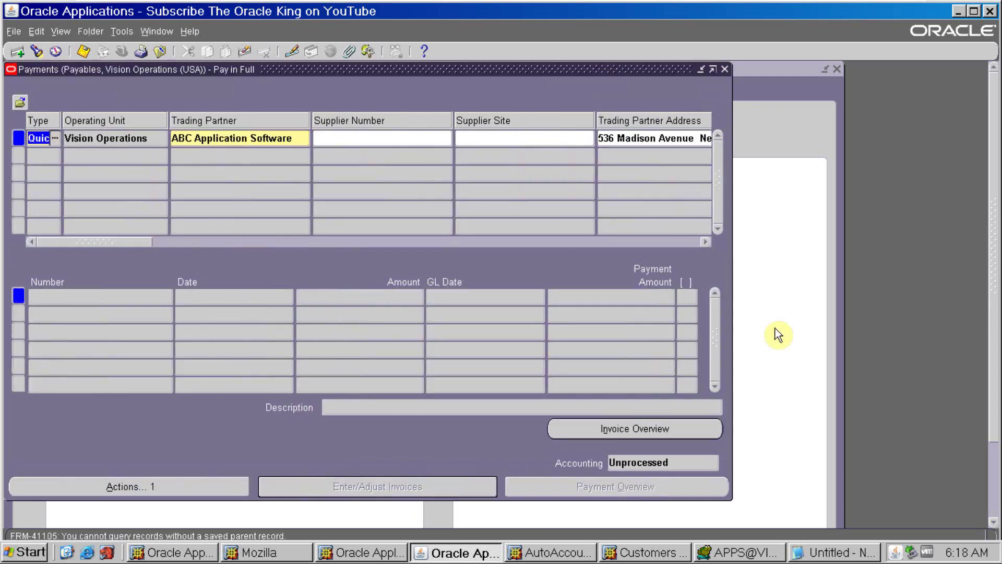
pyautogui.click(637, 367)
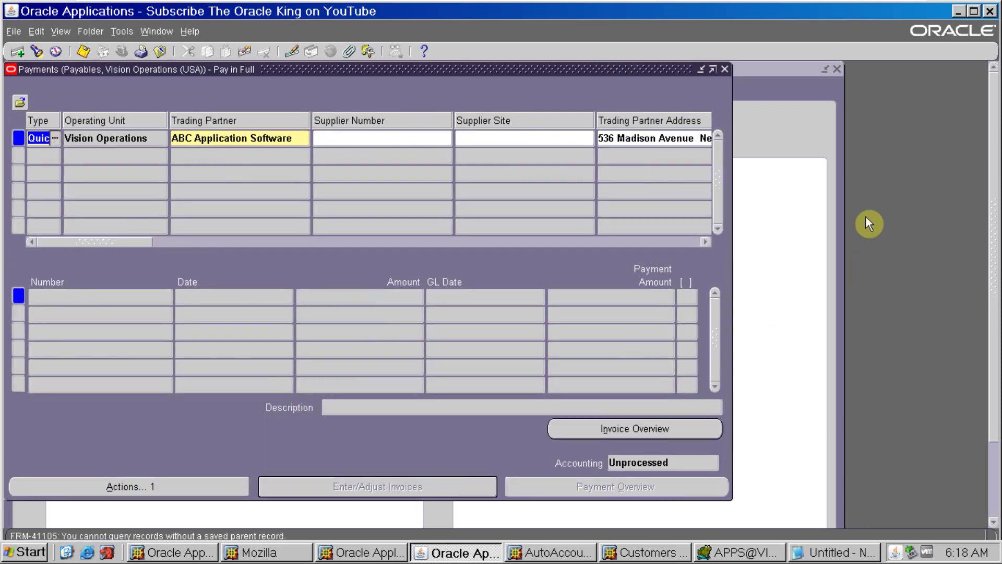